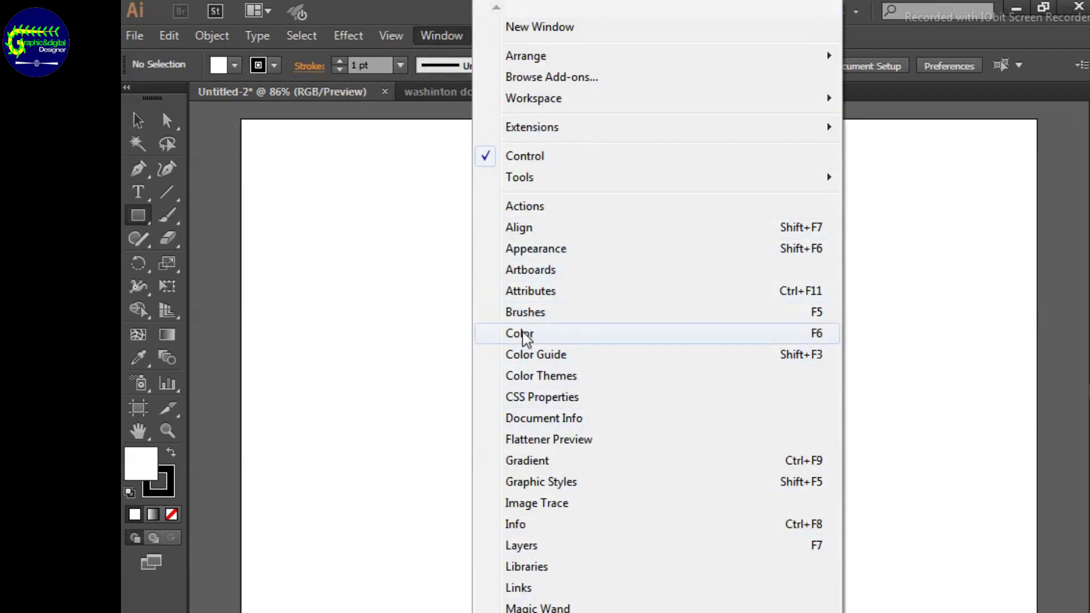
# Show the Swatches and Gradient panels and park the panel group at the bottom-right, clear of the artboard
pyautogui.hotkey('shift', 'ctrl', 'F11')
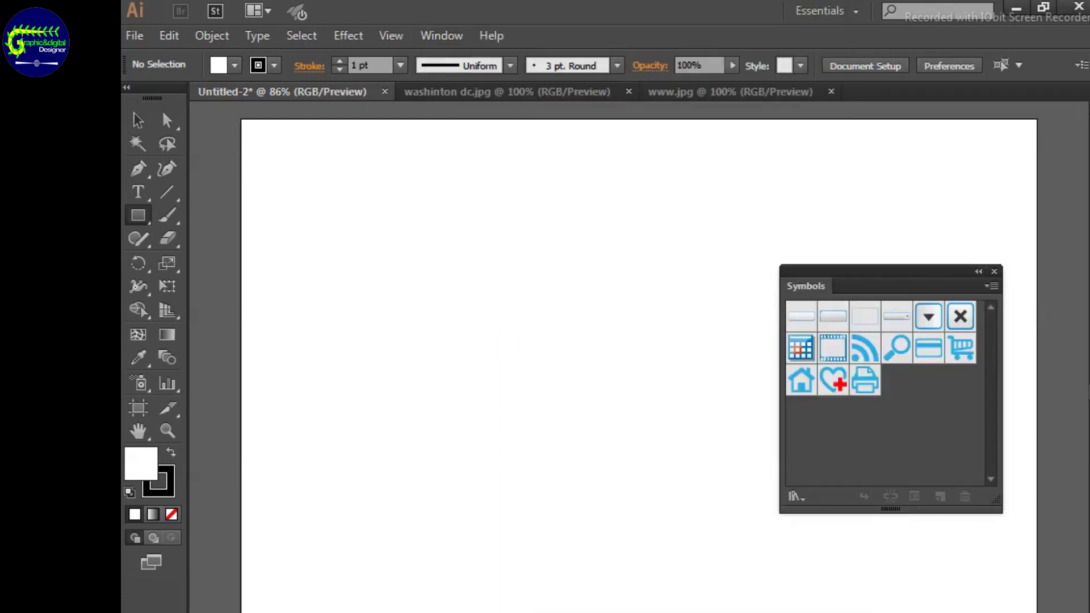
pyautogui.click(995, 271)
pyautogui.click(442, 35)
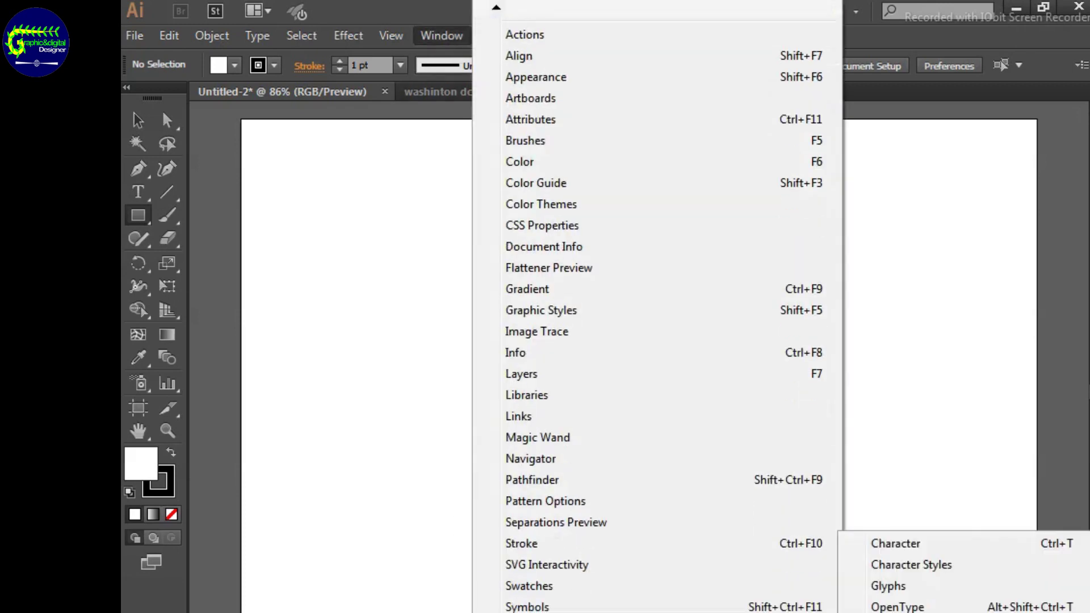
pyautogui.click(545, 587)
pyautogui.click(915, 146)
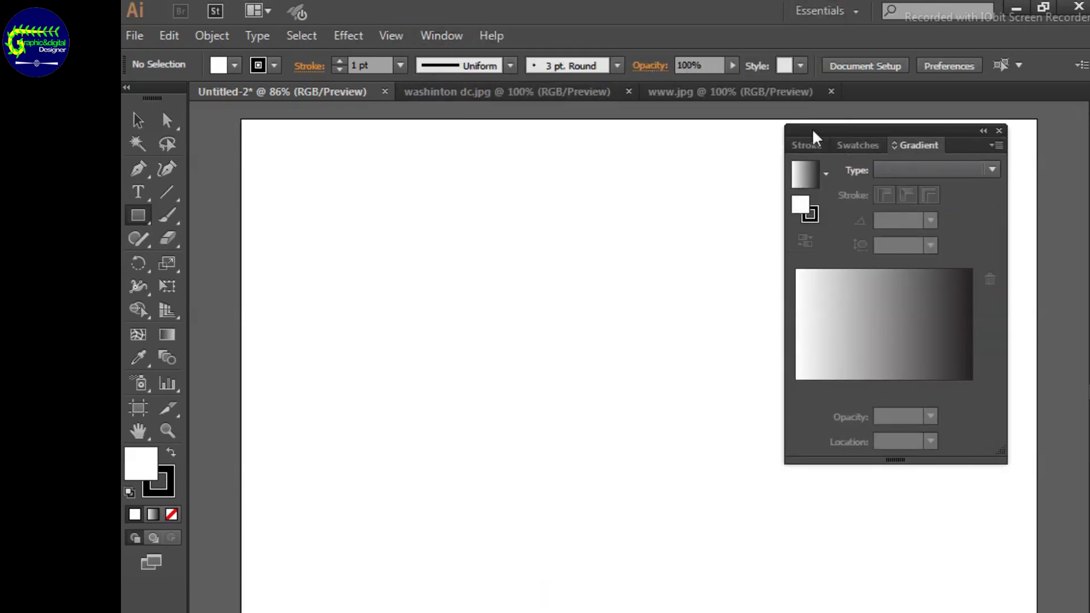
pyautogui.moveTo(814, 132); pyautogui.dragTo(933, 584)
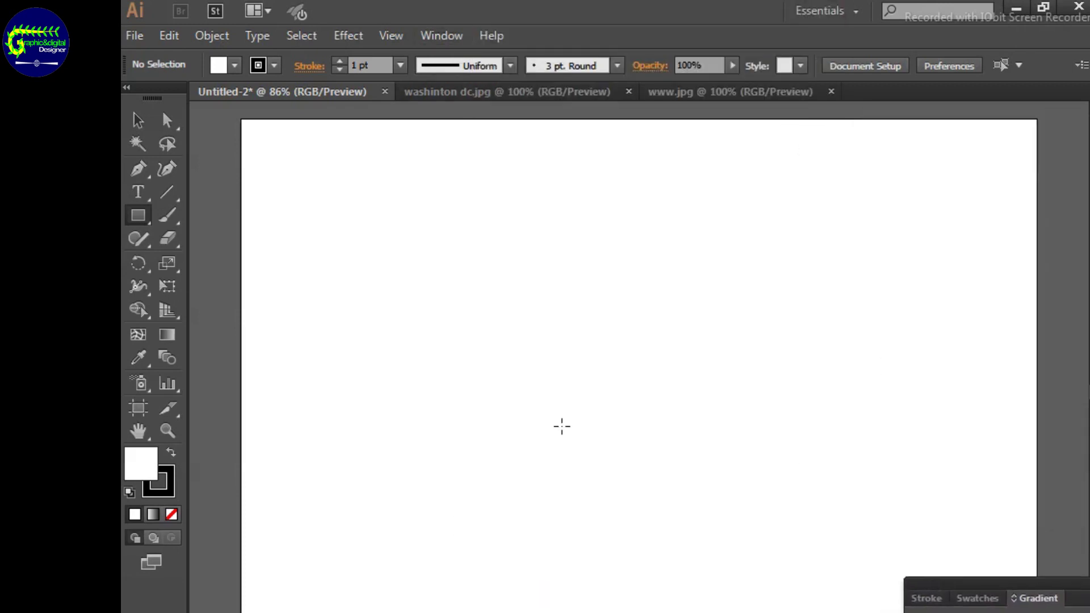
# Draw a 10 by 3 rectangle and nudge it slightly right and down on the artboard
pyautogui.moveTo(384, 248); pyautogui.dragTo(825, 447)
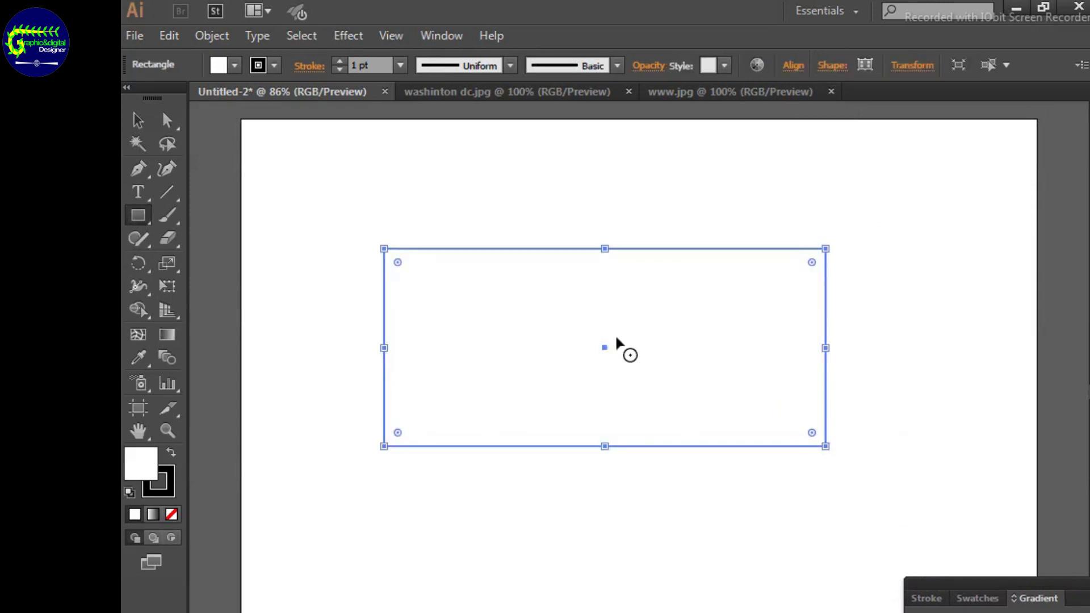
pyautogui.click(617, 338)
pyautogui.write('10')
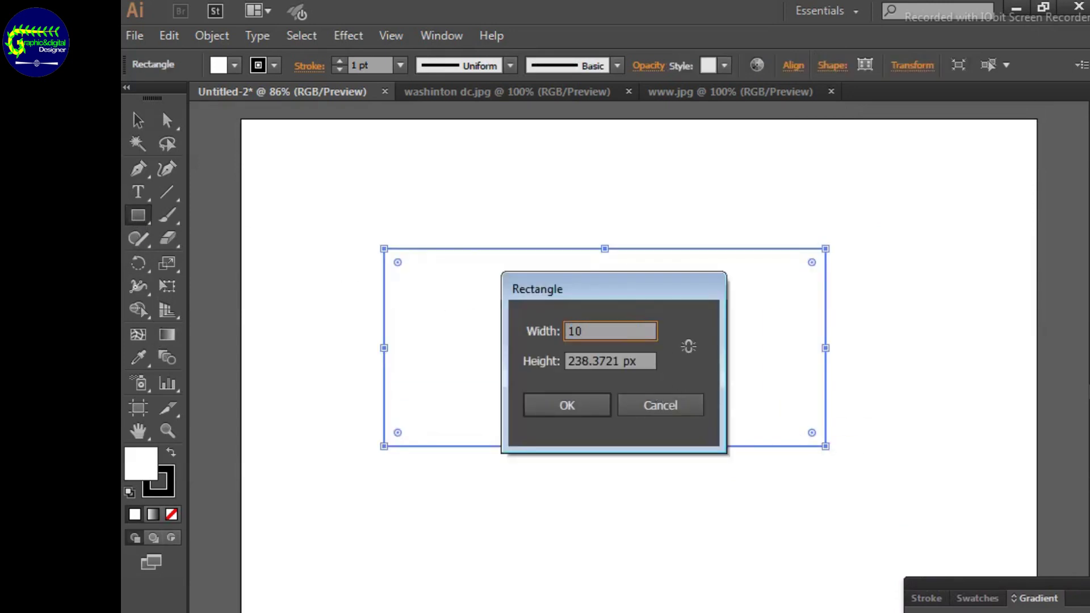
pyautogui.press('Tab')
pyautogui.write('3')
pyautogui.click(568, 404)
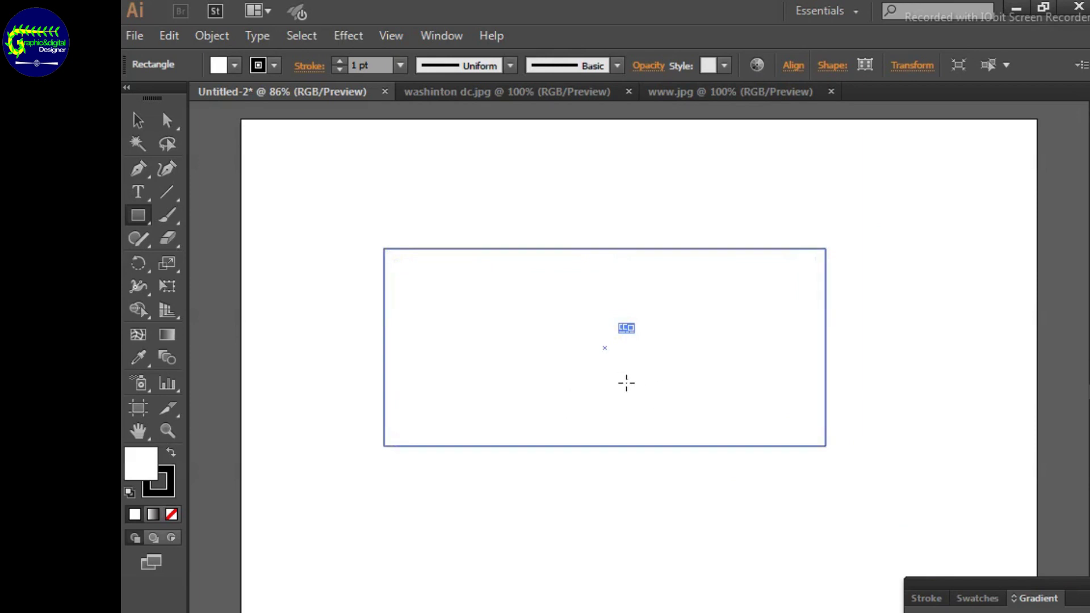
pyautogui.click(137, 120)
pyautogui.moveTo(667, 357)
pyautogui.mouseDown()
pyautogui.moveTo(744, 370)
pyautogui.moveTo(679, 380)
pyautogui.mouseUp()
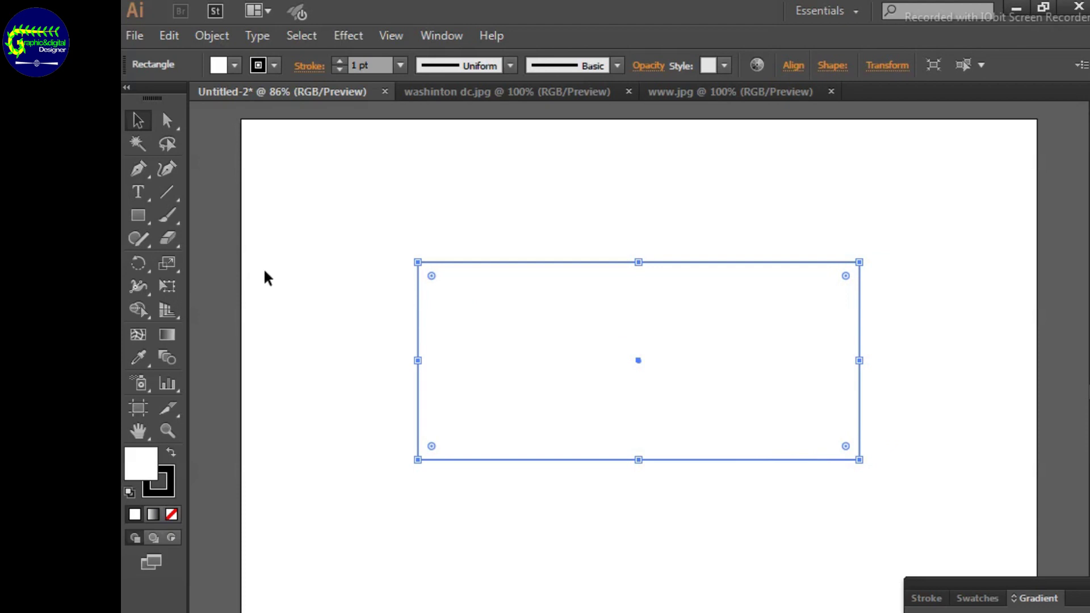
# Fill the rectangle with RGB Green
pyautogui.click(995, 591)
pyautogui.click(972, 121)
pyautogui.click(954, 288)
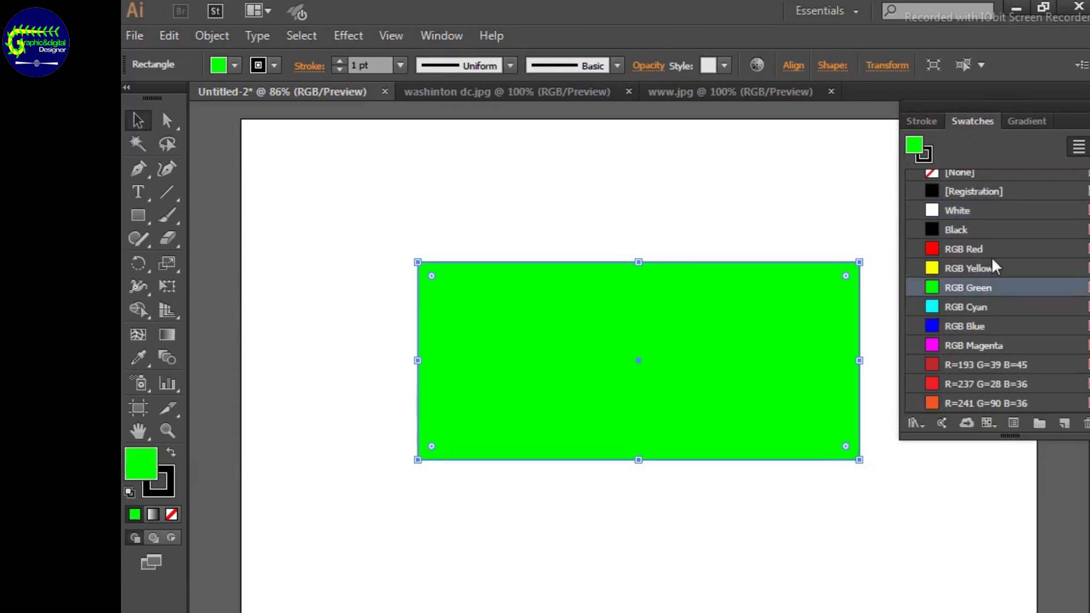
pyautogui.moveTo(960, 114); pyautogui.dragTo(998, 111)
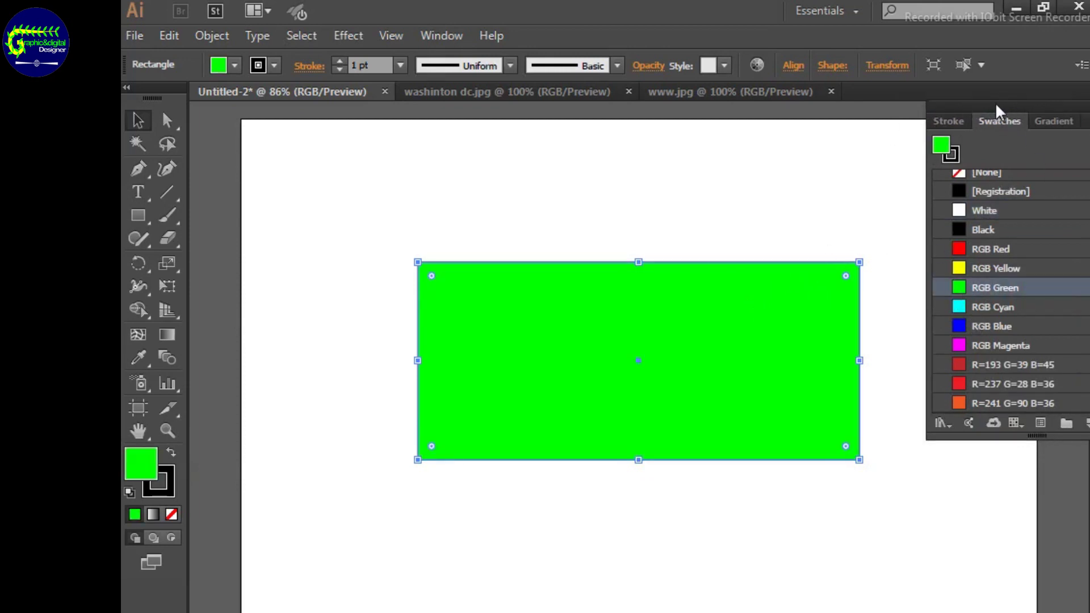
# Bring the washinton dc.jpg Capitol photo into the banner and fit it over the rectangle
pyautogui.click(507, 91)
pyautogui.moveTo(608, 390)
pyautogui.mouseDown()
pyautogui.moveTo(301, 146)
pyautogui.moveTo(664, 358)
pyautogui.moveTo(511, 345)
pyautogui.mouseUp()
pyautogui.moveTo(643, 415); pyautogui.dragTo(857, 455)
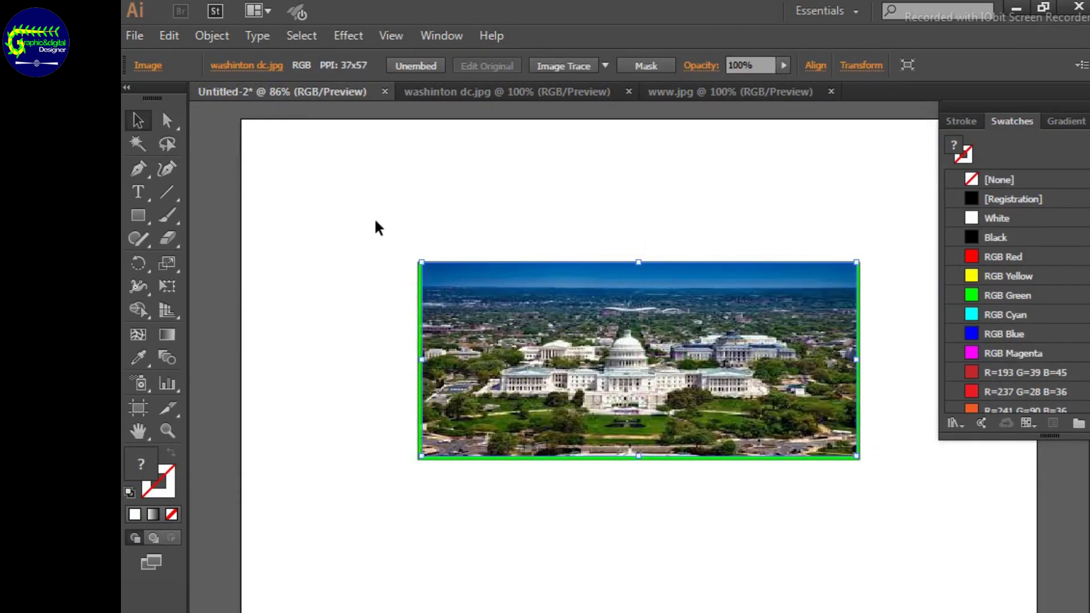
# Send the photo behind the rectangle and clip it to the rectangle with a clipping mask
pyautogui.moveTo(374, 217); pyautogui.dragTo(902, 506)
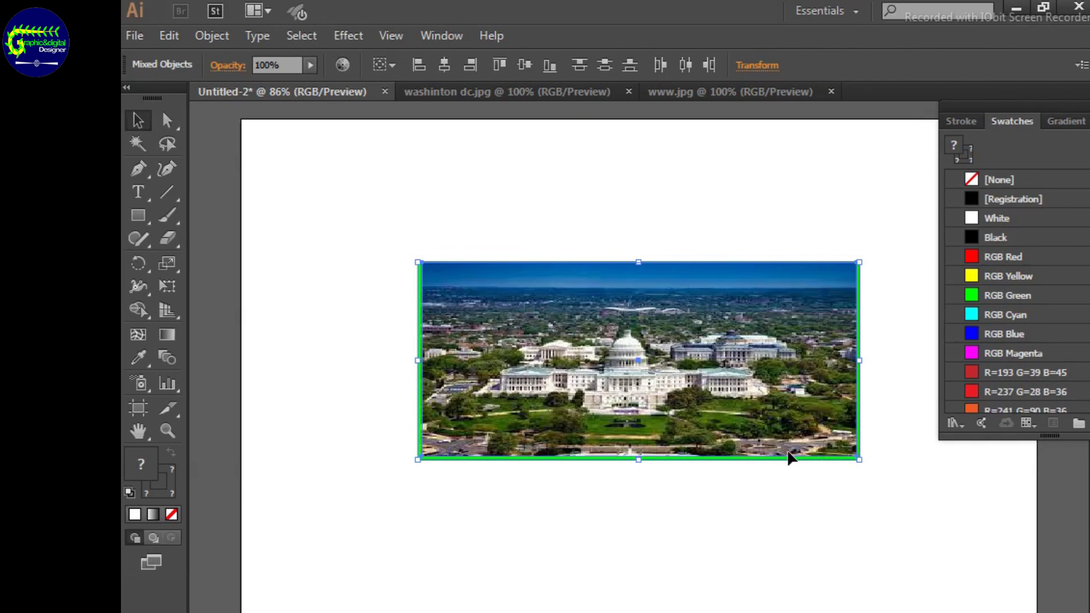
pyautogui.click(824, 478)
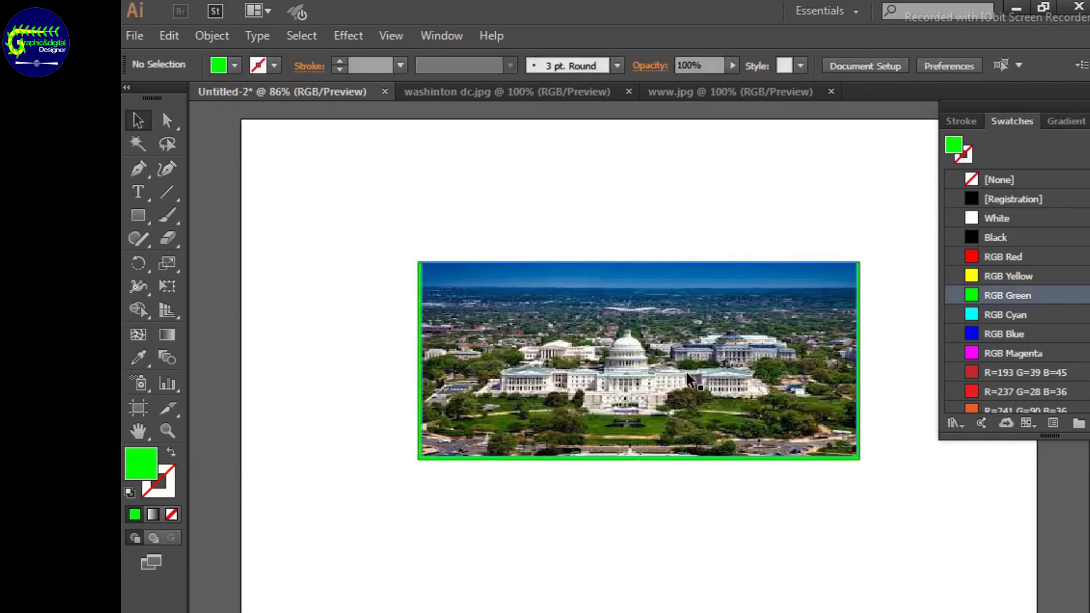
pyautogui.click(835, 449)
pyautogui.hotkey('ctrl', '[')
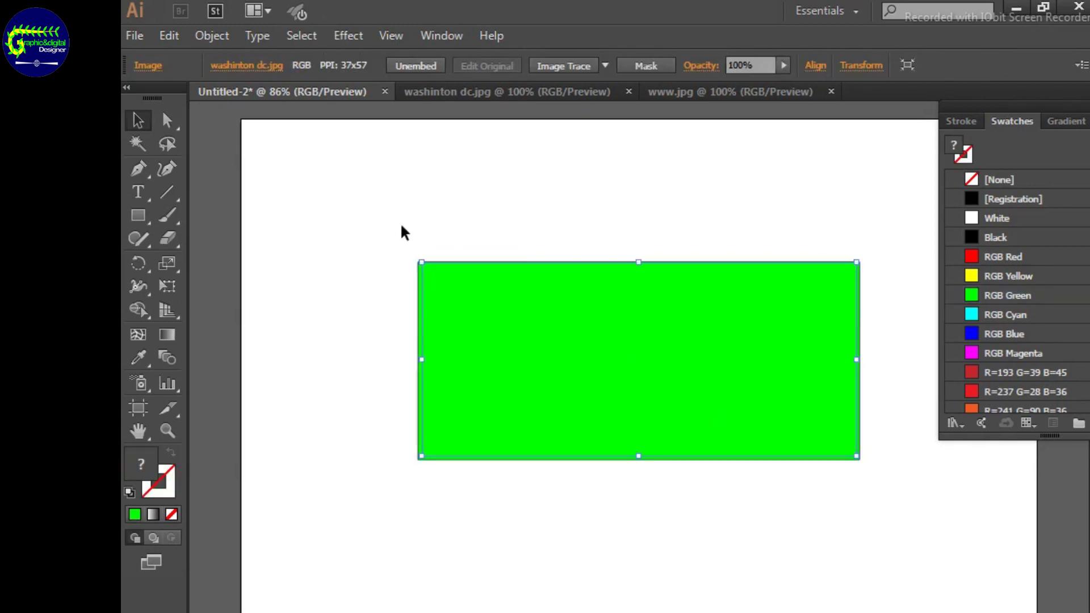
pyautogui.moveTo(382, 218); pyautogui.dragTo(914, 508)
pyautogui.rightClick(660, 369)
pyautogui.click(738, 479)
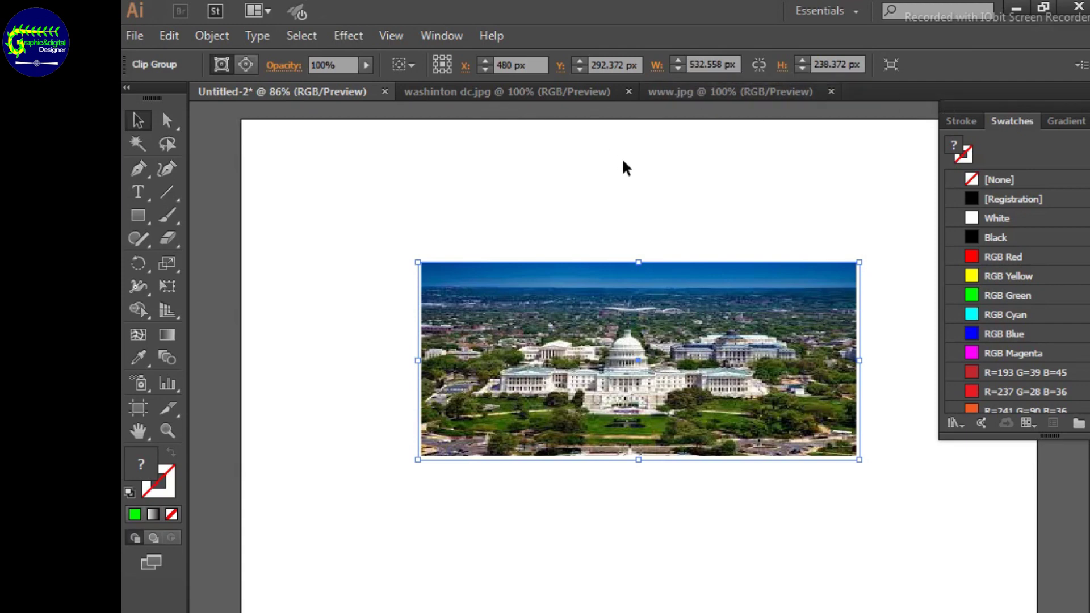
# Set the clipped photo's opacity to 99%
pyautogui.hotkey('ctrl', 'F9')
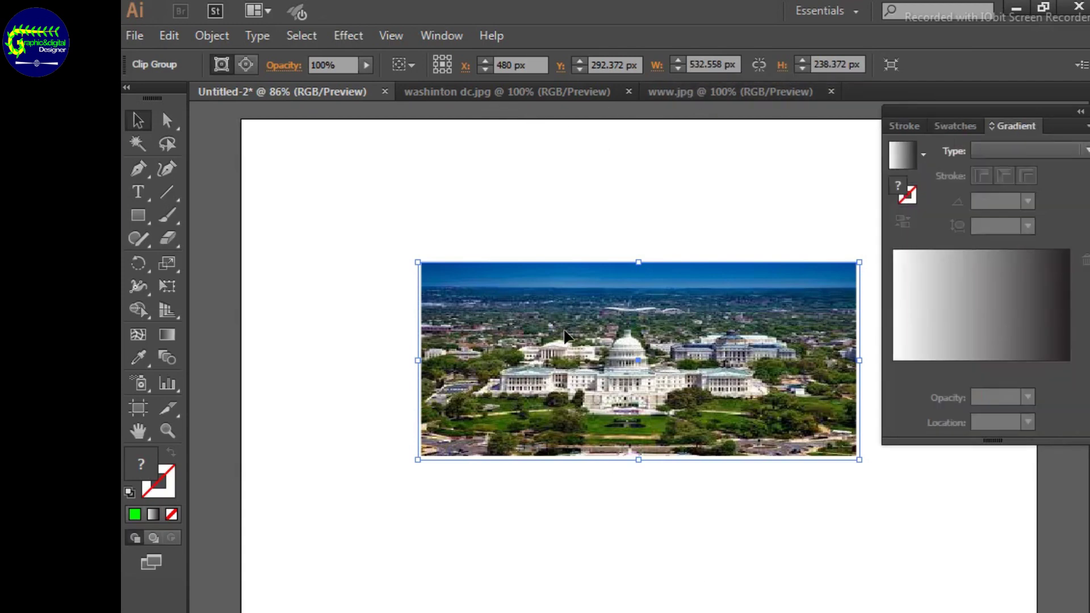
pyautogui.moveTo(374, 86)
pyautogui.mouseDown()
pyautogui.moveTo(294, 84)
pyautogui.moveTo(303, 87)
pyautogui.mouseUp()
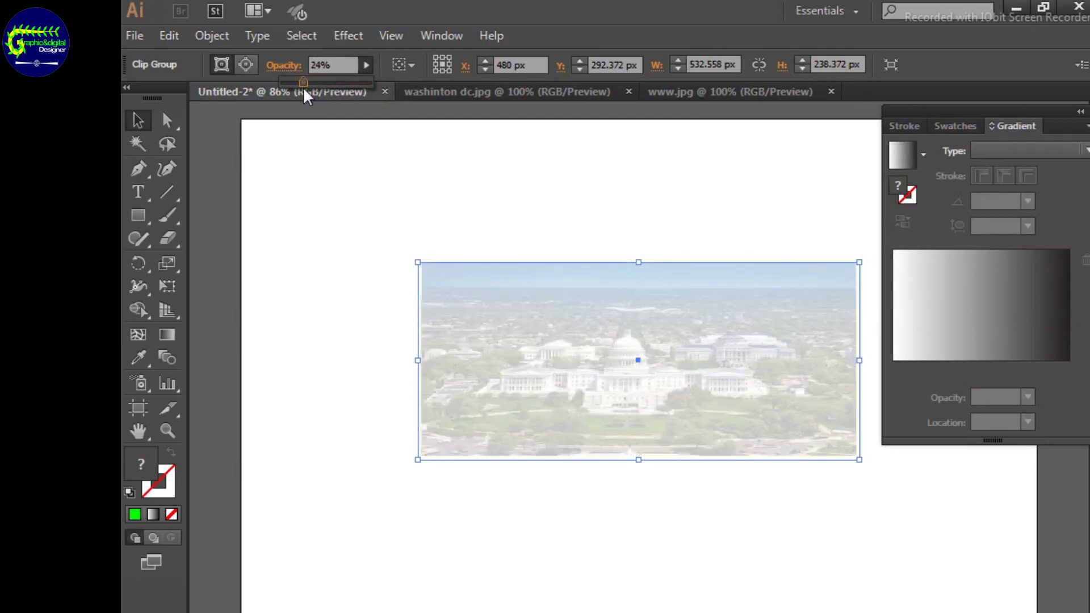
pyautogui.press('Return')
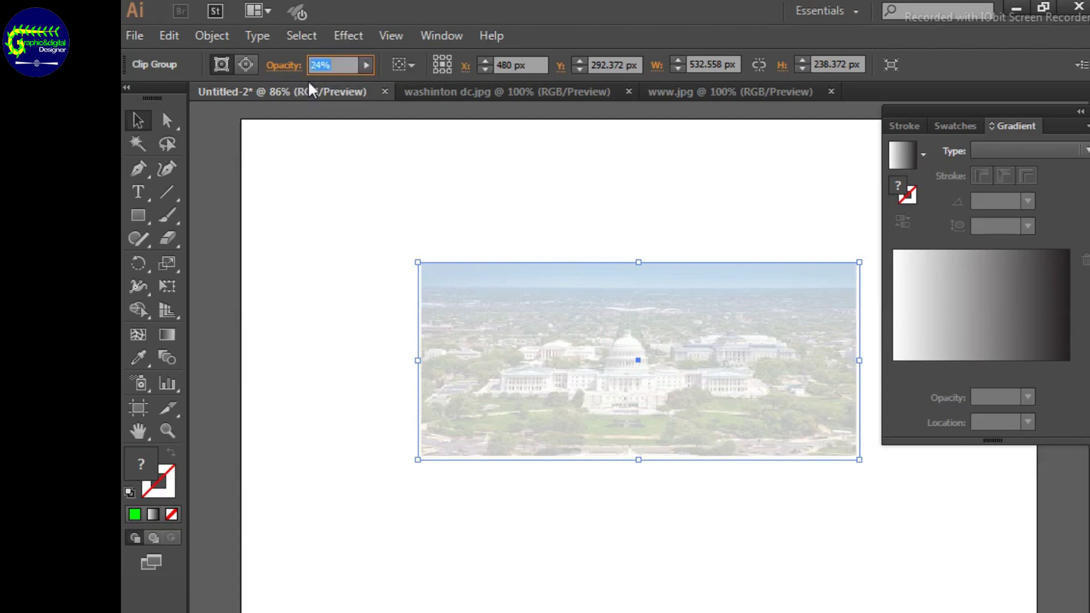
pyautogui.moveTo(304, 81); pyautogui.dragTo(369, 86)
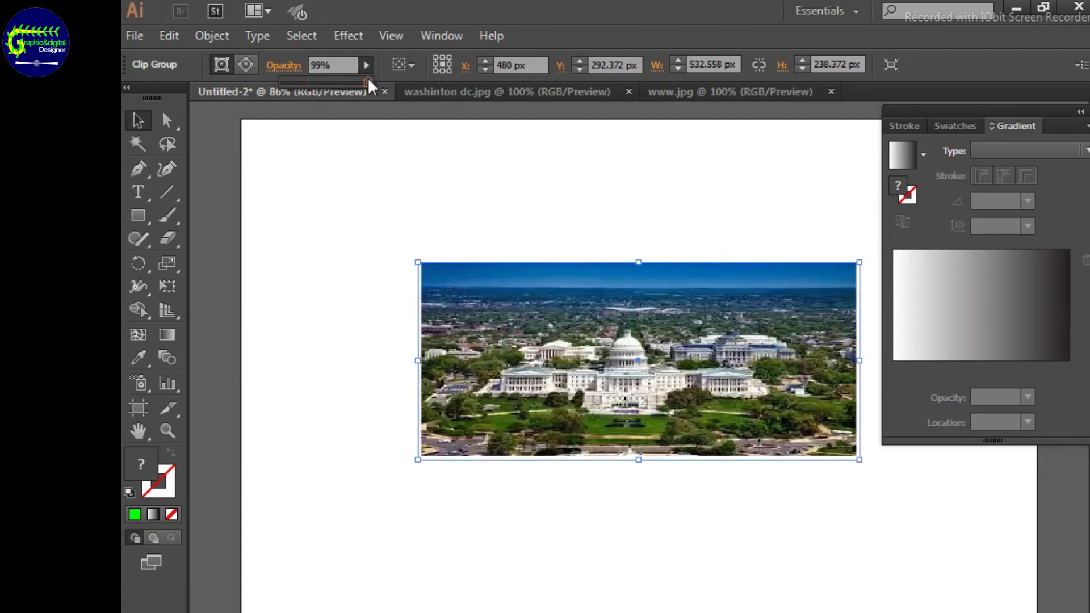
pyautogui.press('Return')
# Draw a trial rectangle over the photo, then delete it
pyautogui.click(138, 216)
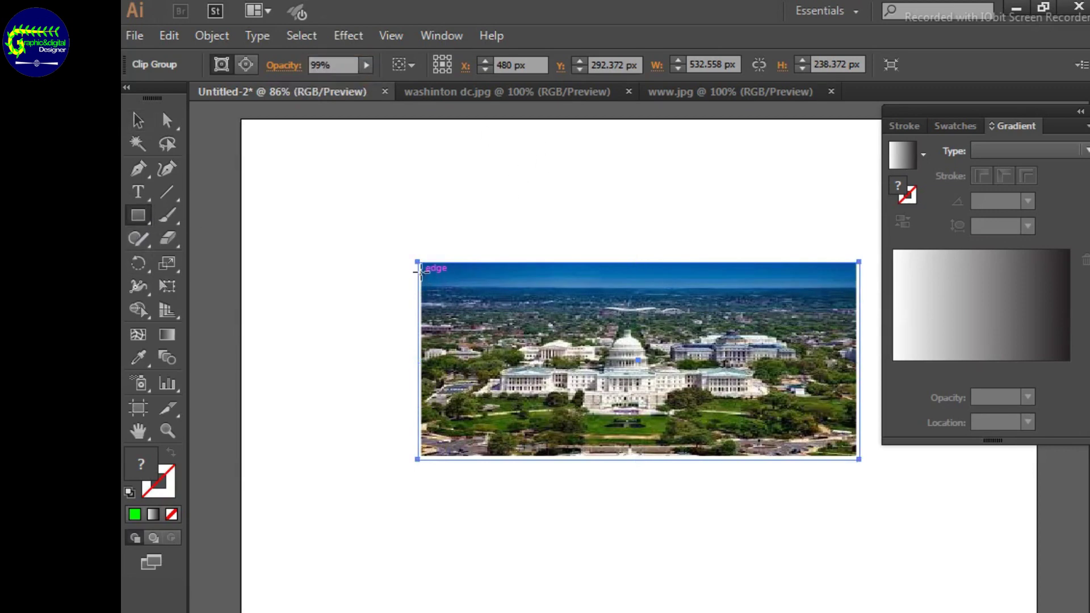
pyautogui.moveTo(420, 267); pyautogui.dragTo(857, 456)
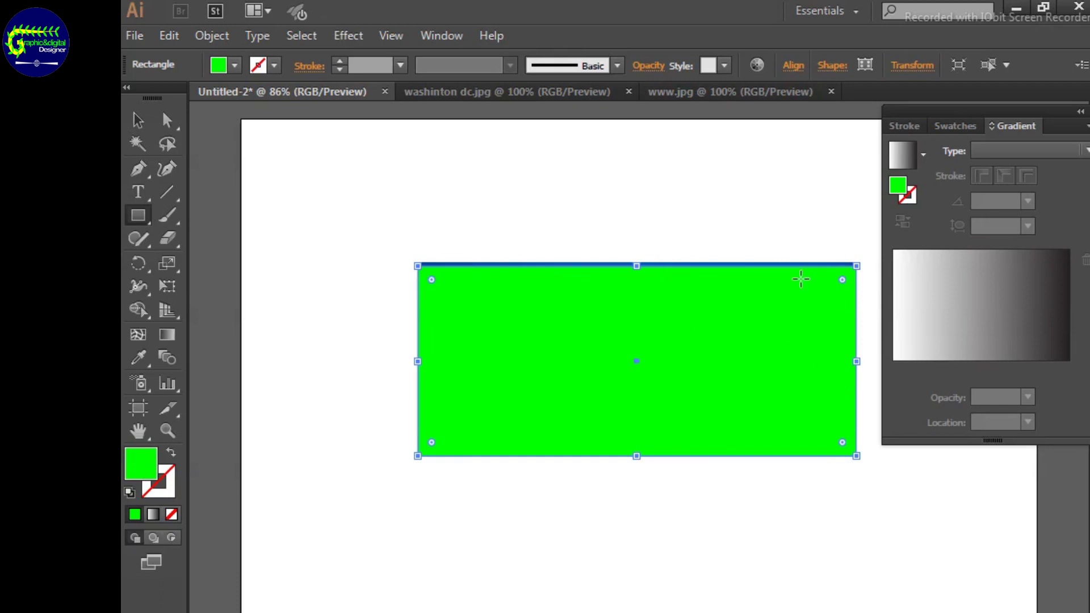
pyautogui.press('Delete')
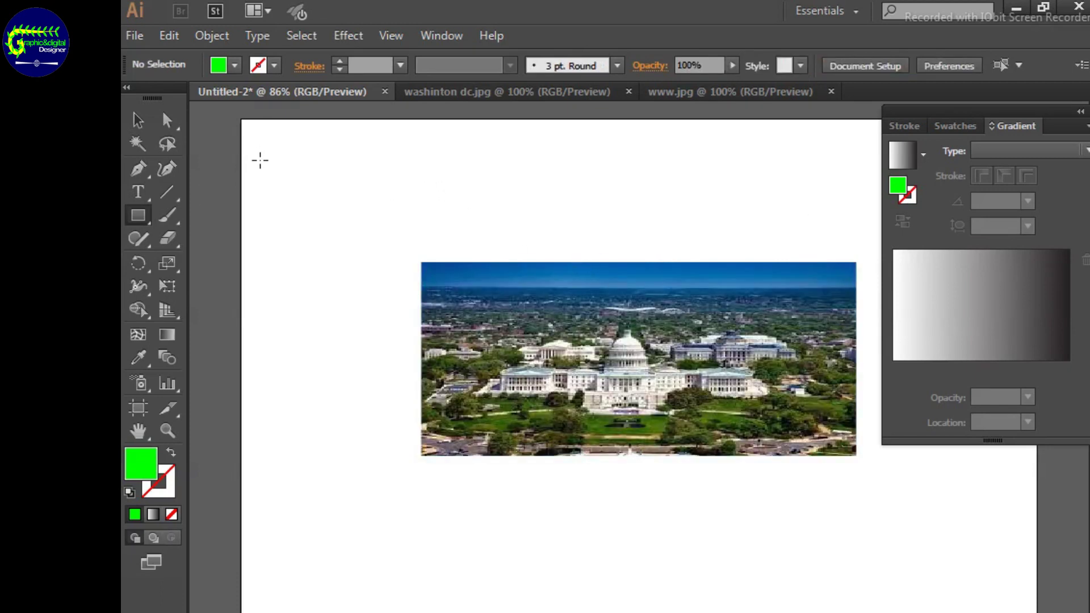
# Lock the clipped Capitol photo in place with Object > Lock > Selection
pyautogui.press('v')
pyautogui.click(585, 346)
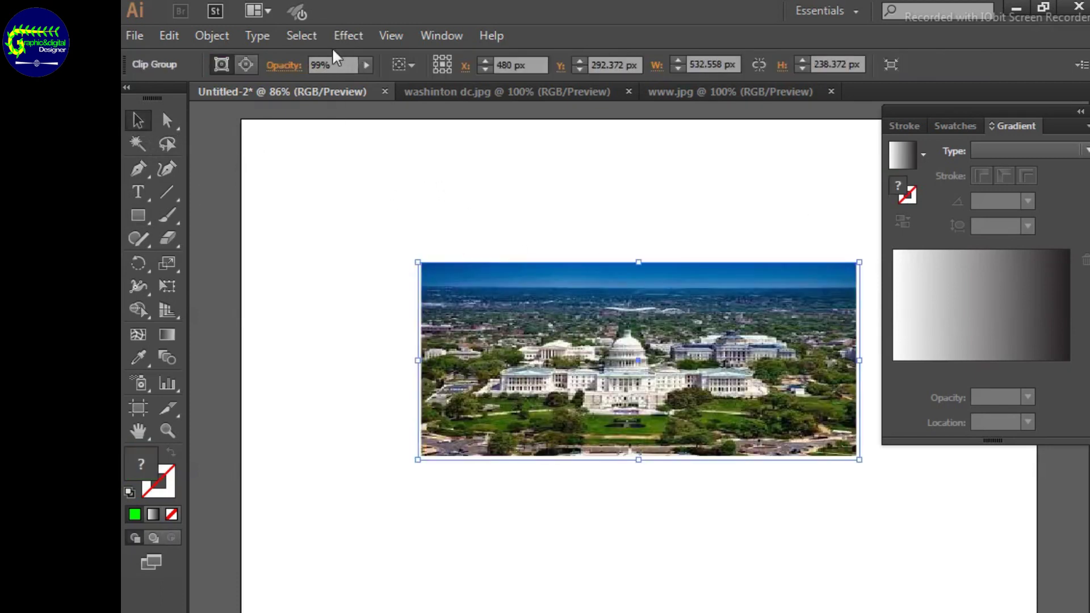
pyautogui.click(213, 33)
pyautogui.click(545, 124)
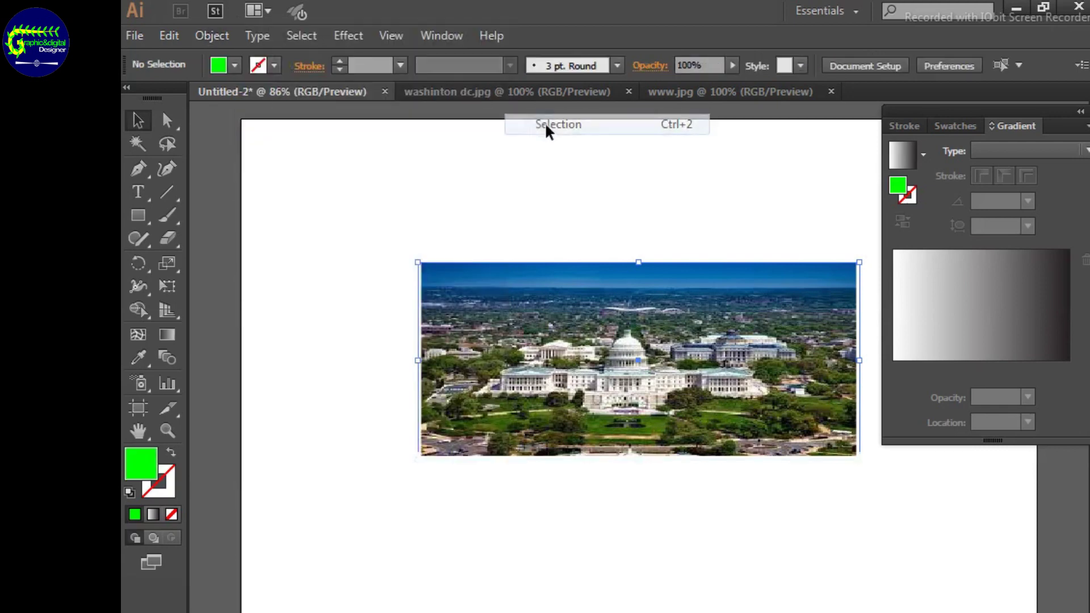
pyautogui.moveTo(916, 111); pyautogui.dragTo(949, 115)
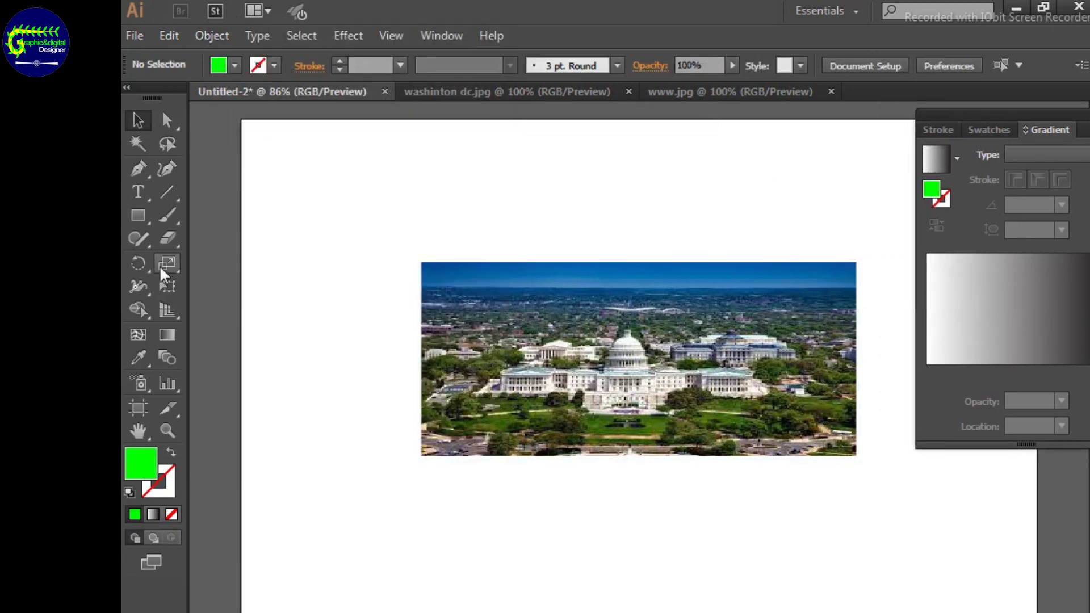
# Draw a closed Pen path with a curved right edge over the photo's left part
pyautogui.click(138, 170)
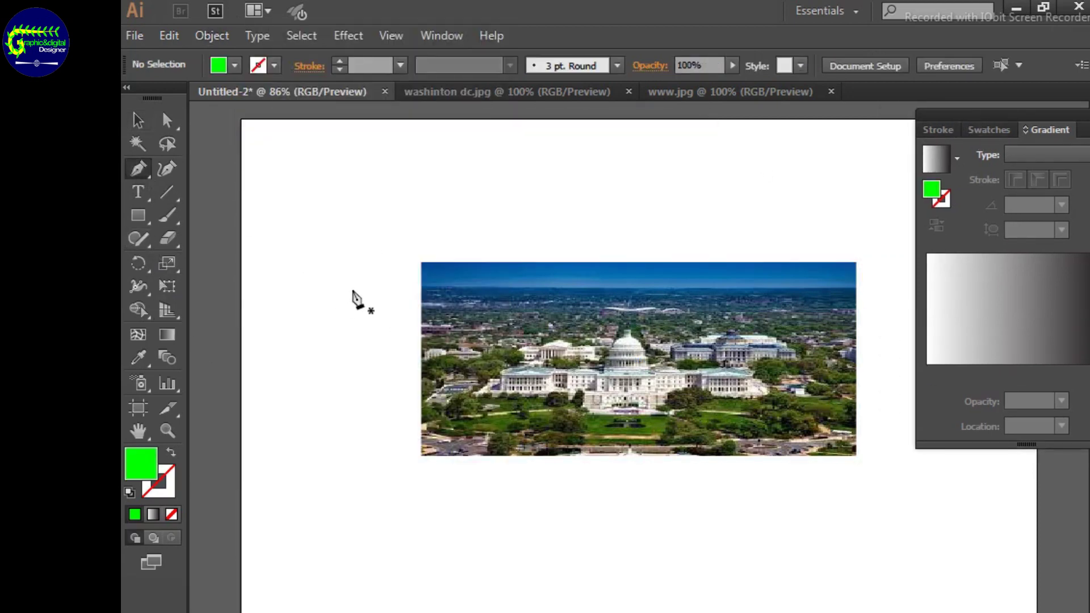
pyautogui.click(421, 262)
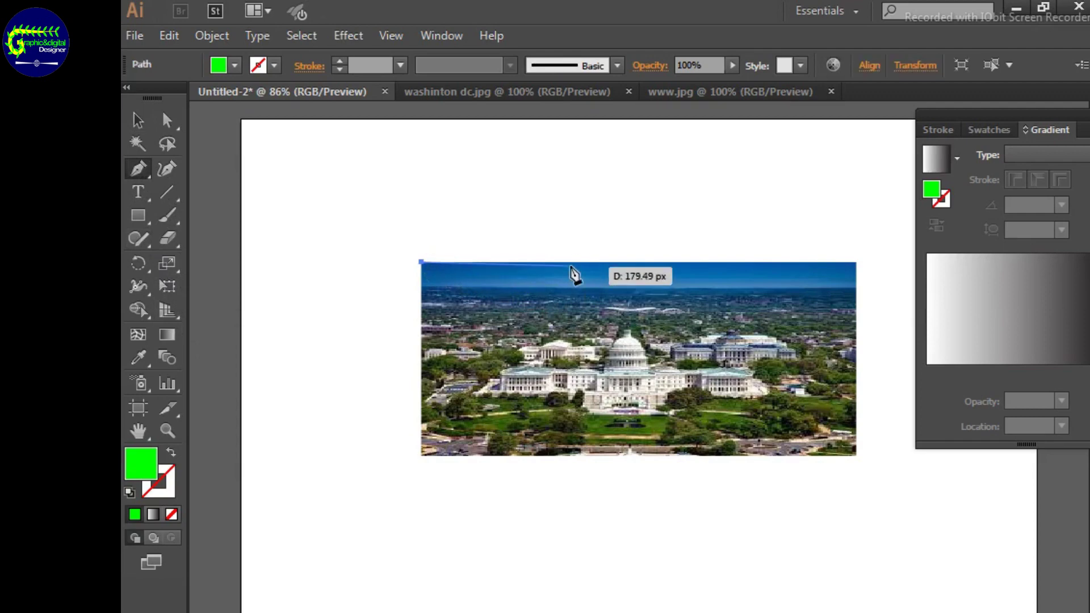
pyautogui.click(546, 262)
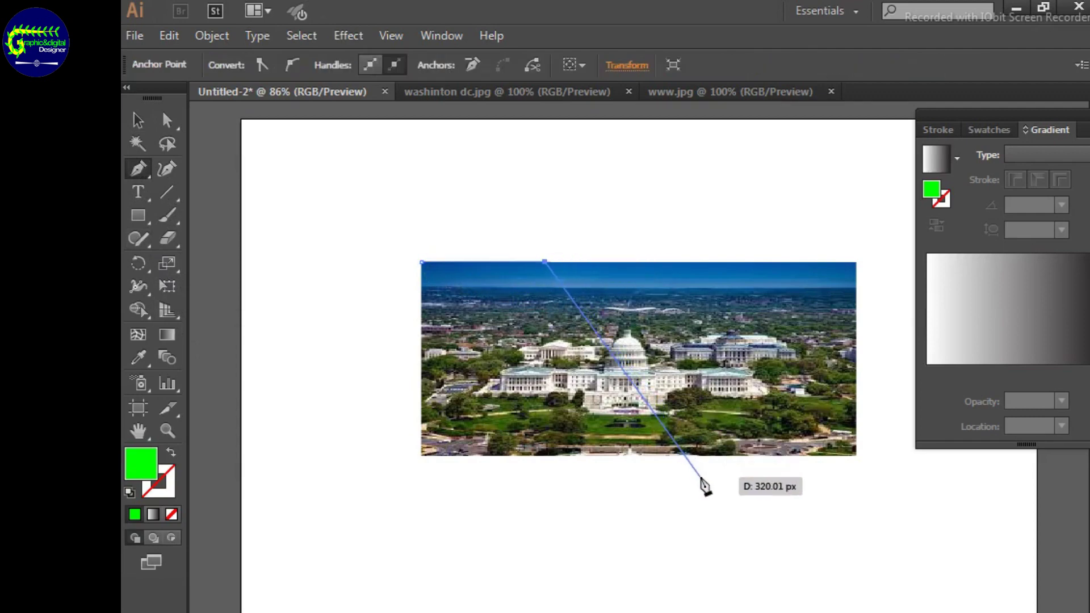
pyautogui.moveTo(603, 376); pyautogui.dragTo(617, 435)
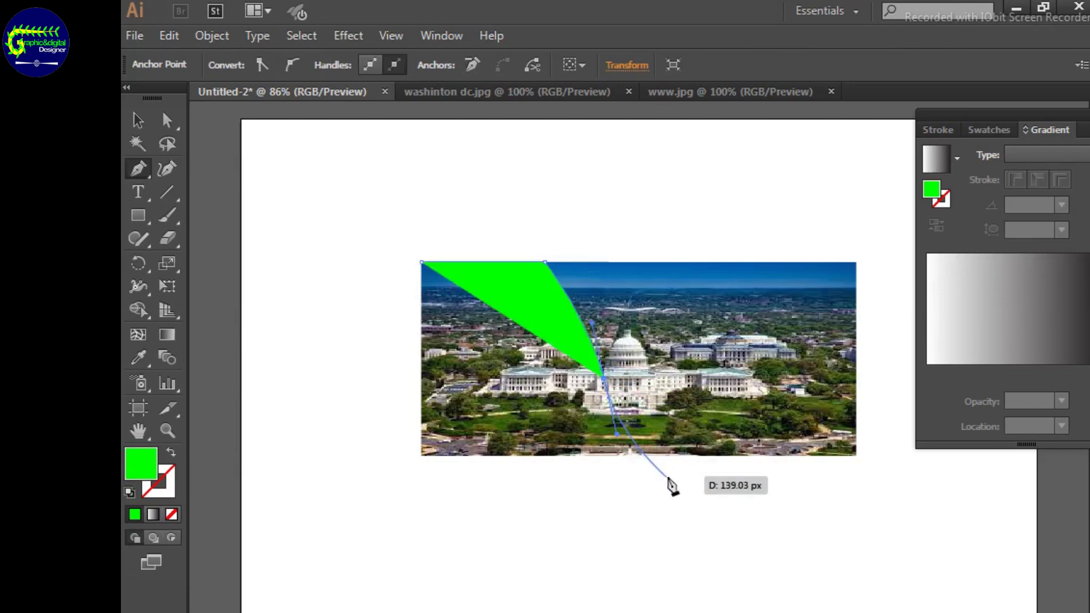
pyautogui.moveTo(671, 478); pyautogui.dragTo(725, 499)
pyautogui.hotkey('ctrl', 'z')
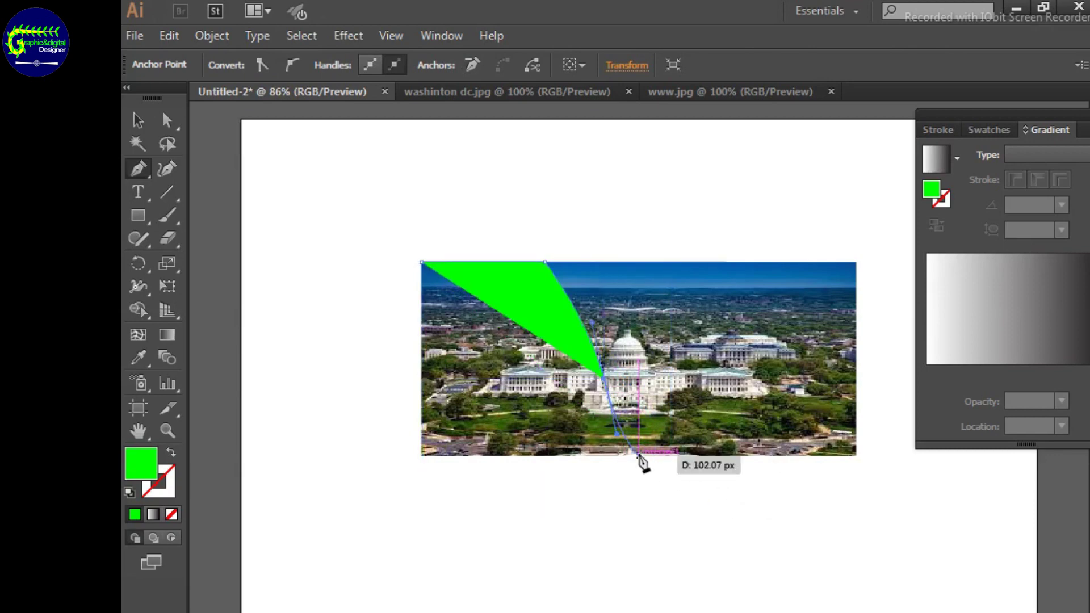
pyautogui.click(639, 455)
pyautogui.click(422, 454)
pyautogui.click(422, 262)
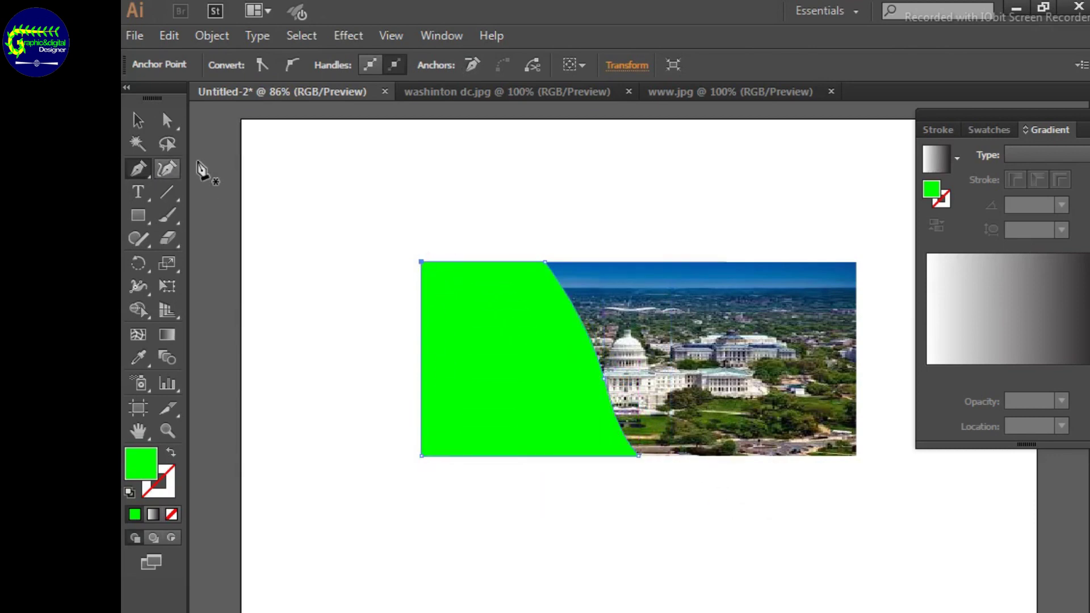
# Zoom in and adjust the bottom-left anchor's handle to refine the curved shape
pyautogui.press('Tab')
pyautogui.hotkey('ctrl', '=')
pyautogui.hotkey('ctrl', '=')
pyautogui.hotkey('ctrl', '=')
pyautogui.moveTo(514, 267); pyautogui.dragTo(764, 314)
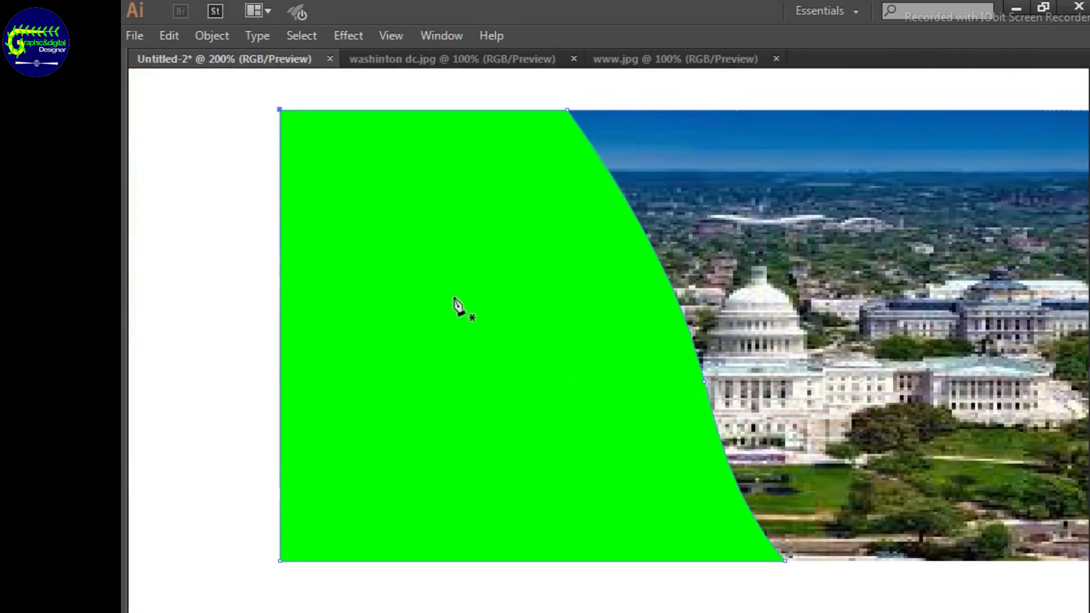
pyautogui.moveTo(279, 561)
pyautogui.mouseDown()
pyautogui.moveTo(227, 249)
pyautogui.moveTo(319, 523)
pyautogui.mouseUp()
pyautogui.press('Tab')
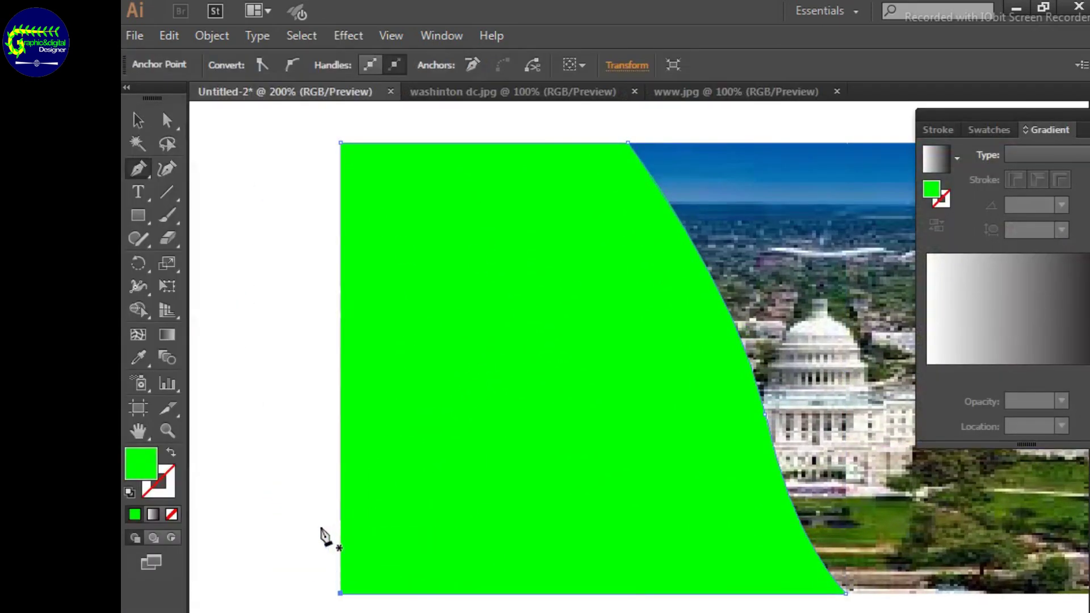
# Change the curved shape's fill to blue (hue 237°)
pyautogui.press('v')
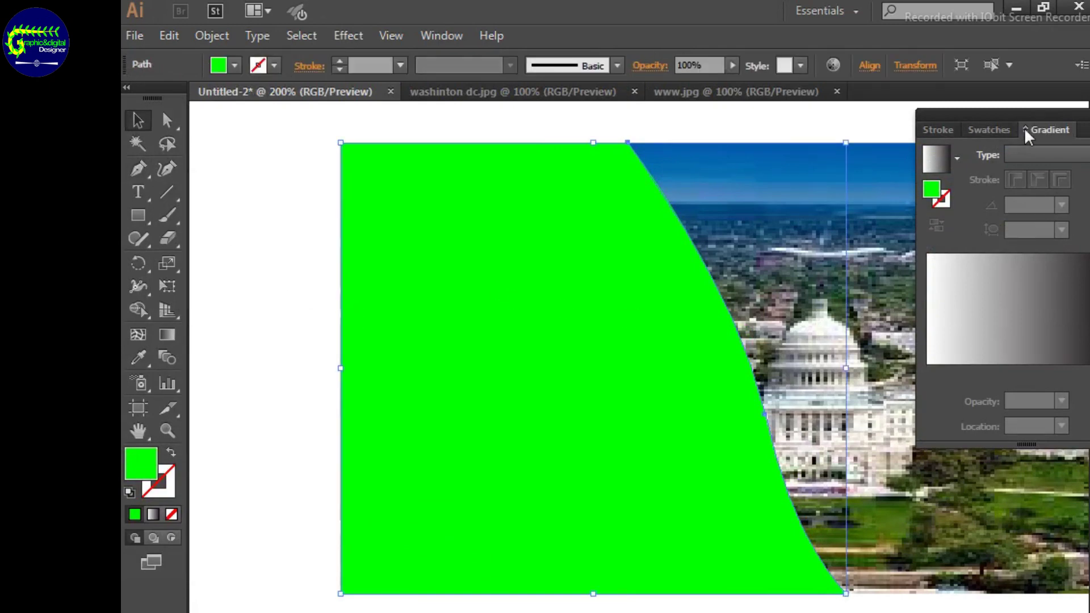
pyautogui.click(988, 129)
pyautogui.doubleClick(932, 155)
pyautogui.click(706, 443)
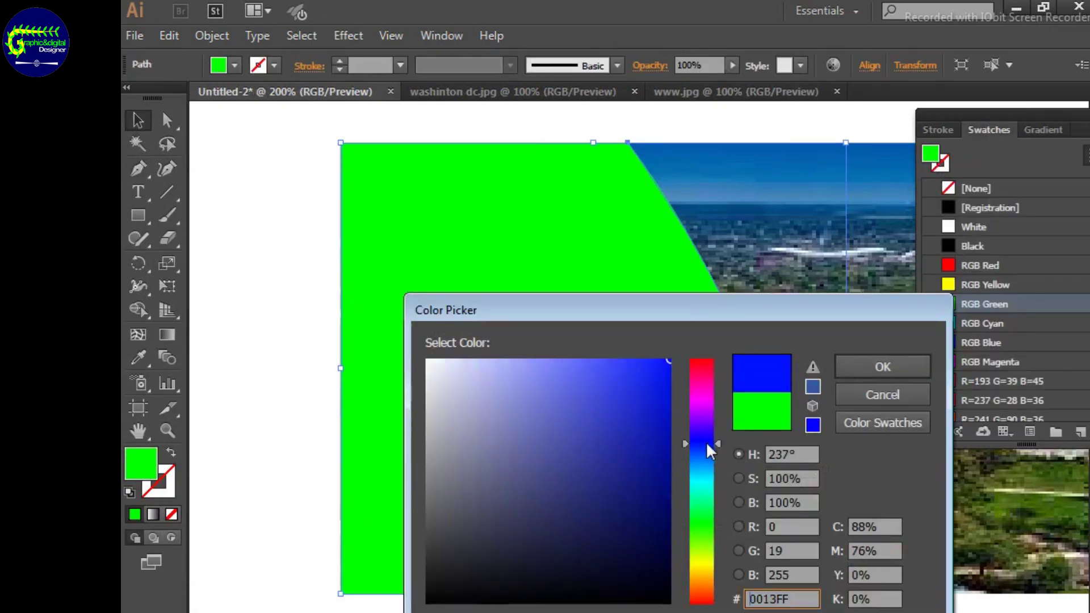
pyautogui.click(865, 365)
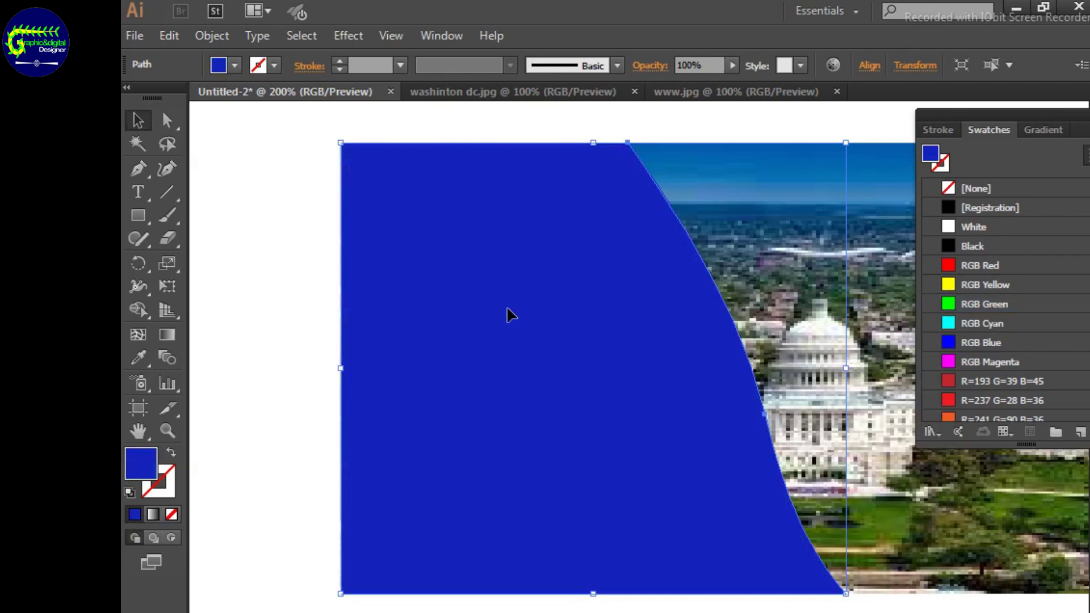
# Lower the blue shape's opacity to 89% and zoom out to view the whole photo
pyautogui.click(400, 65)
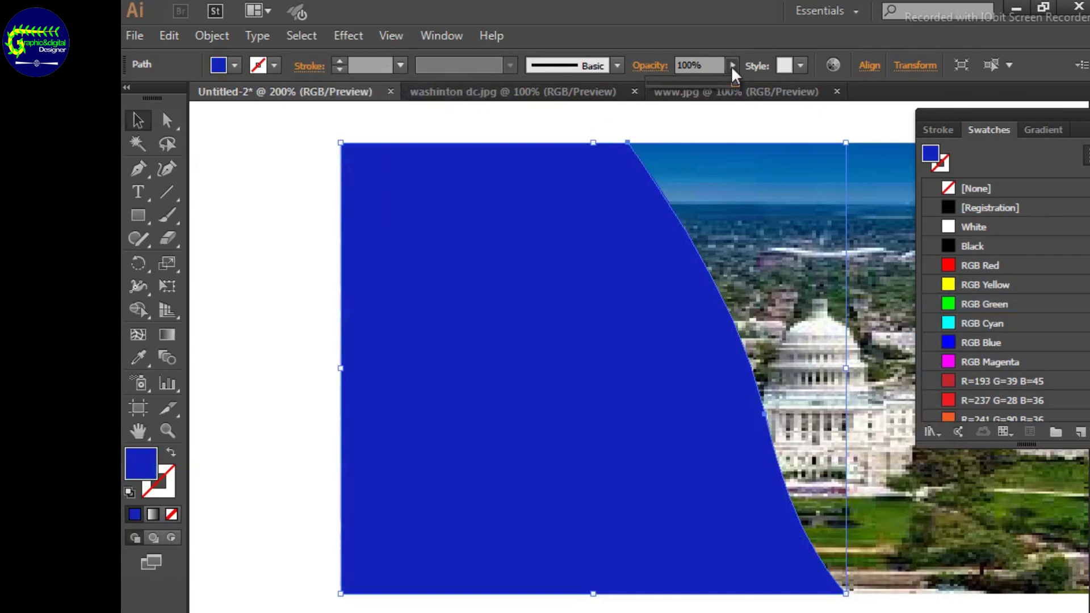
pyautogui.moveTo(732, 66)
pyautogui.mouseDown()
pyautogui.moveTo(706, 81)
pyautogui.moveTo(725, 80)
pyautogui.moveTo(734, 136)
pyautogui.mouseUp()
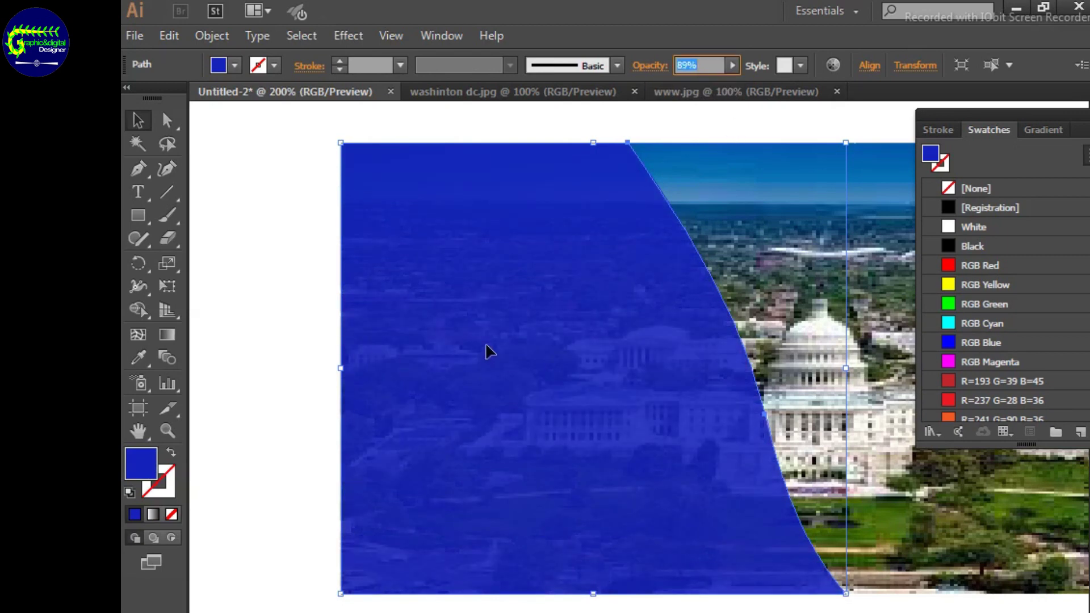
pyautogui.click(322, 261)
pyautogui.click(668, 345)
pyautogui.hotkey('ctrl', 'shift', 'a')
pyautogui.hotkey('ctrl', '-')
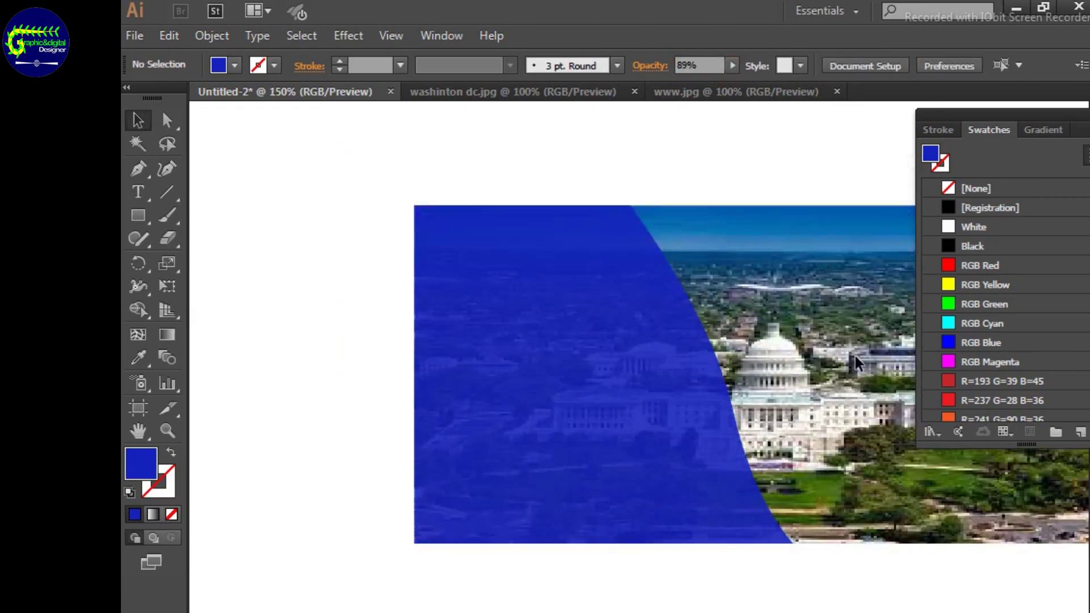
pyautogui.moveTo(855, 356); pyautogui.dragTo(614, 440)
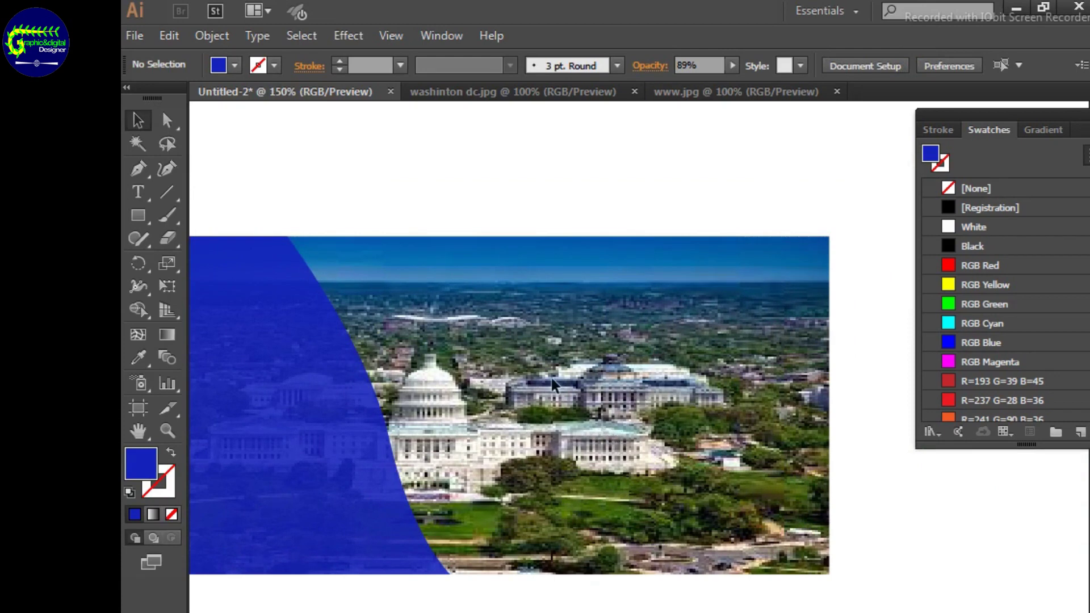
pyautogui.click(138, 215)
# Draw a rectangle over the photo's right part and fill it yellow EFD40F
pyautogui.moveTo(283, 237)
pyautogui.mouseDown()
pyautogui.moveTo(688, 386)
pyautogui.moveTo(831, 574)
pyautogui.mouseUp()
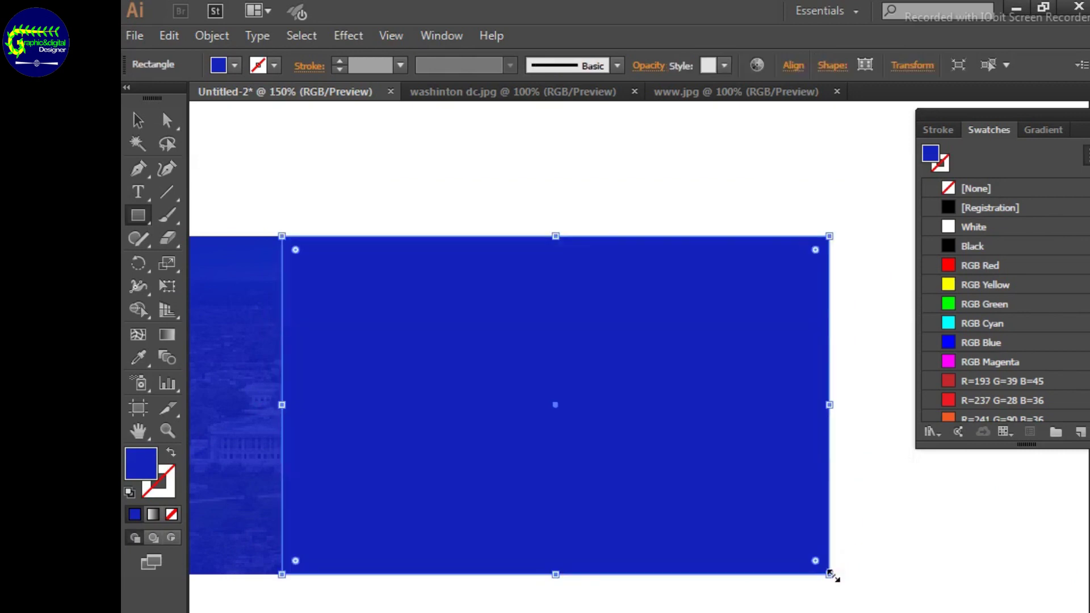
pyautogui.doubleClick(930, 153)
pyautogui.click(702, 569)
pyautogui.click(655, 373)
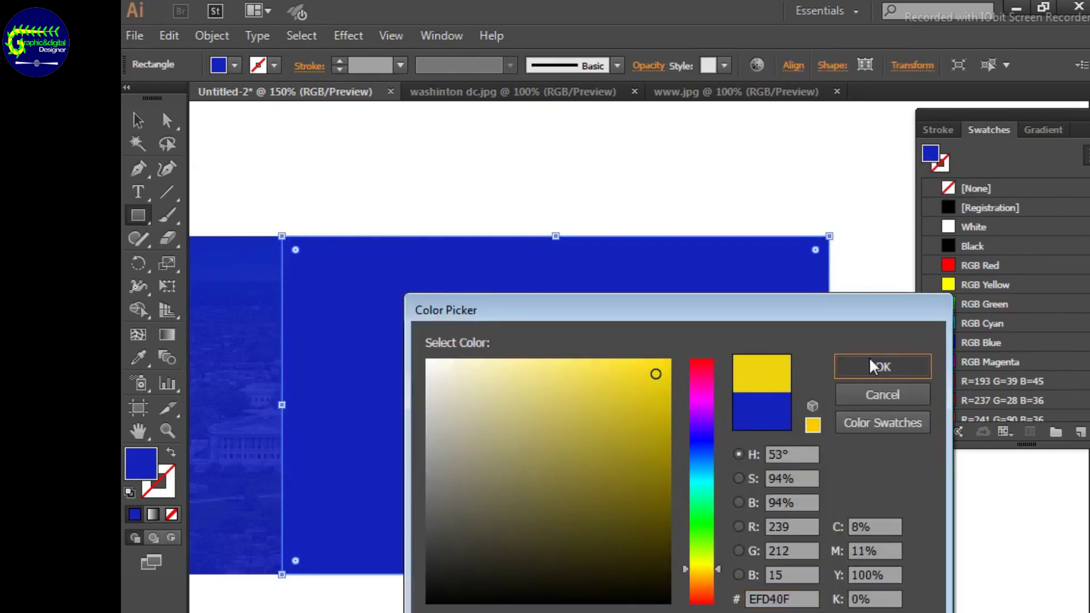
pyautogui.click(876, 367)
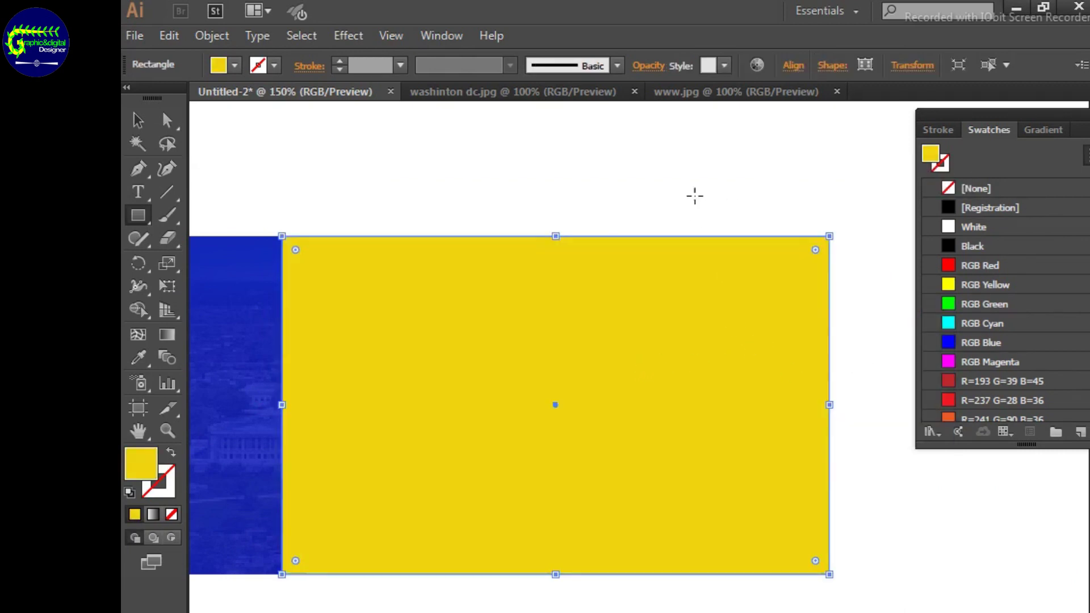
# Set the yellow rectangle's opacity to 77%
pyautogui.click(649, 65)
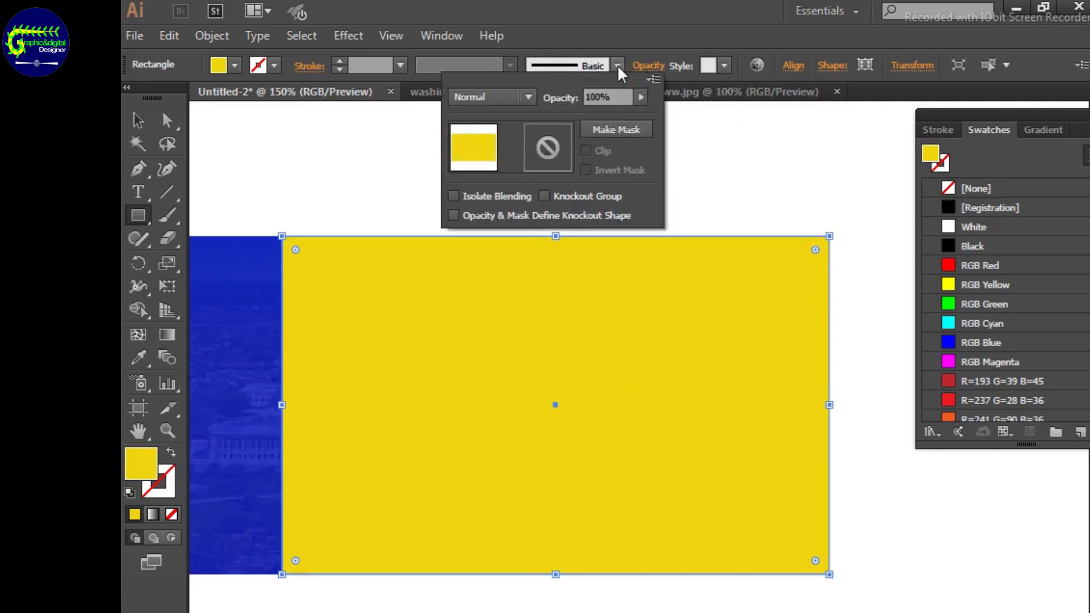
pyautogui.click(649, 66)
pyautogui.click(641, 98)
pyautogui.moveTo(638, 112); pyautogui.dragTo(625, 116)
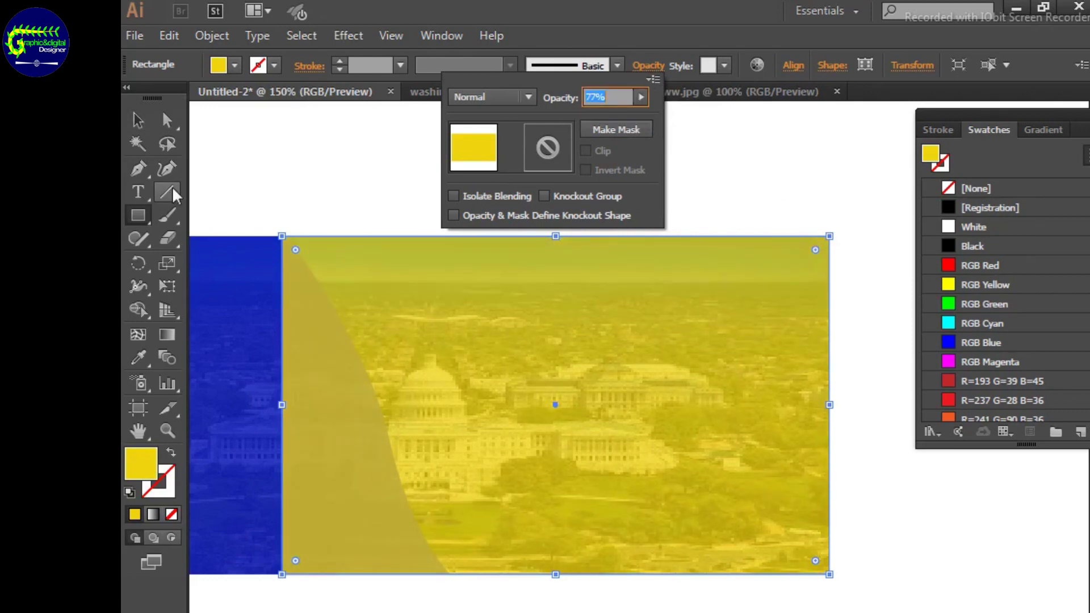
pyautogui.press('Return')
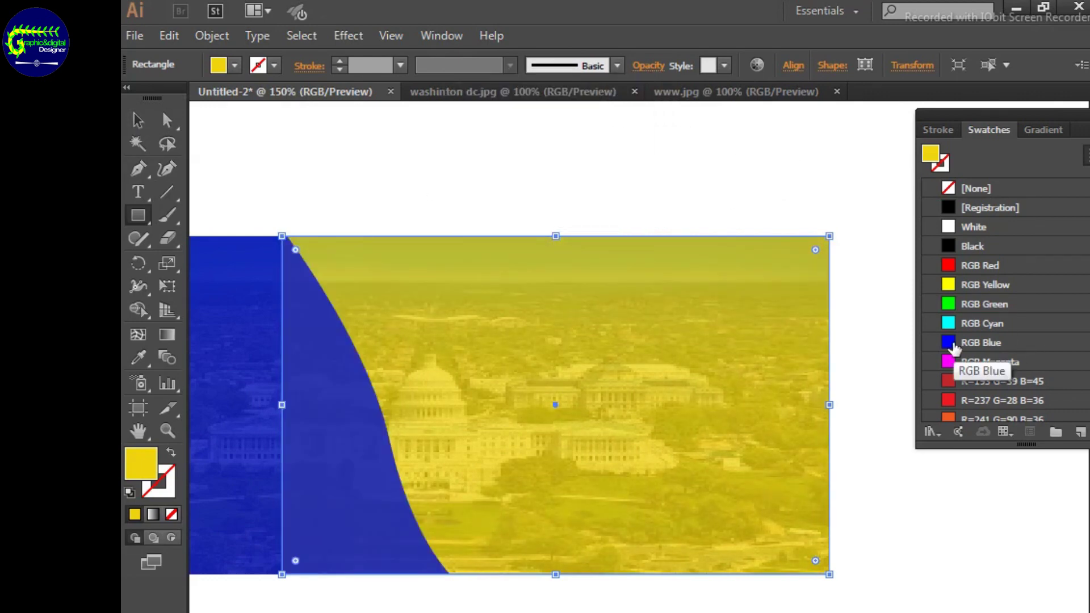
pyautogui.hotkey('ctrl', 'shift', 'a')
pyautogui.moveTo(611, 203); pyautogui.dragTo(532, 237)
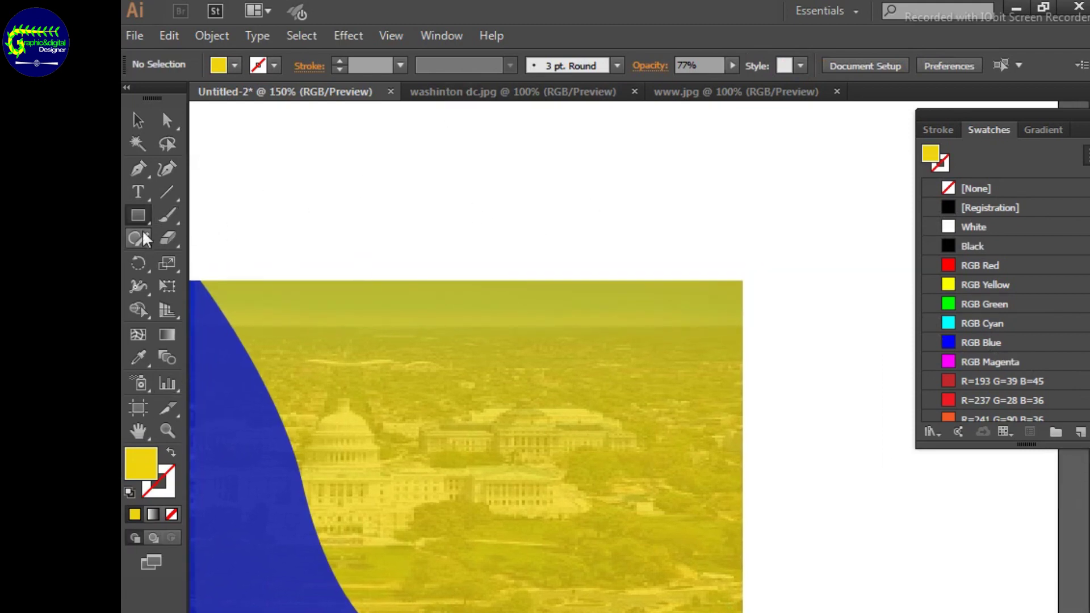
# Draw an ellipse below the banner's lower-left, discarding a trial circle at the top-right
pyautogui.moveTo(138, 215); pyautogui.dragTo(196, 258)
pyautogui.moveTo(666, 232)
pyautogui.mouseDown()
pyautogui.moveTo(780, 373)
pyautogui.moveTo(804, 384)
pyautogui.mouseUp()
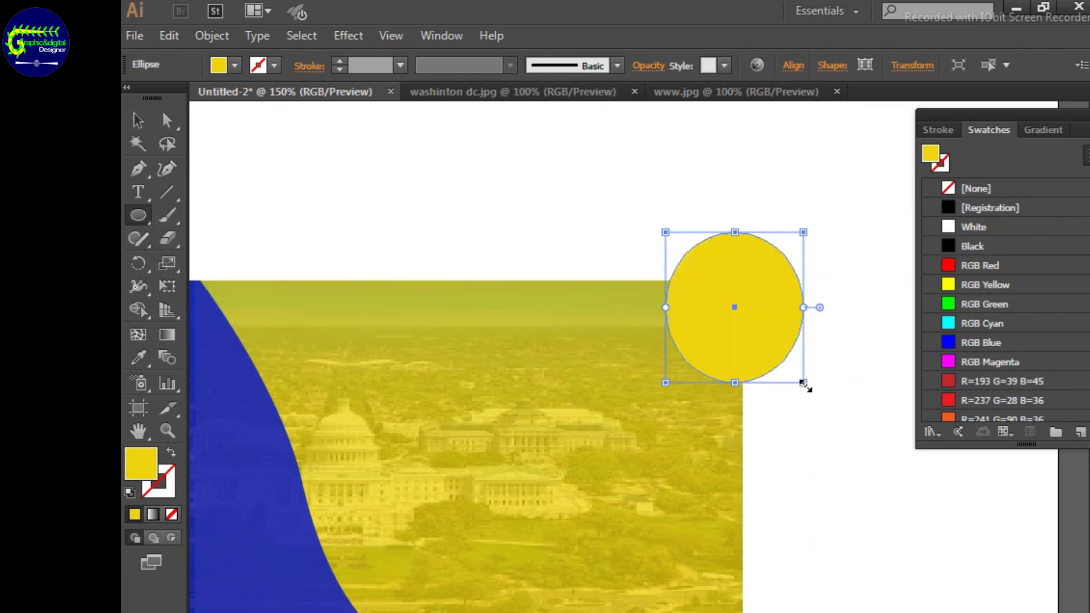
pyautogui.hotkey('ctrl', '-')
pyautogui.hotkey('ctrl', '-')
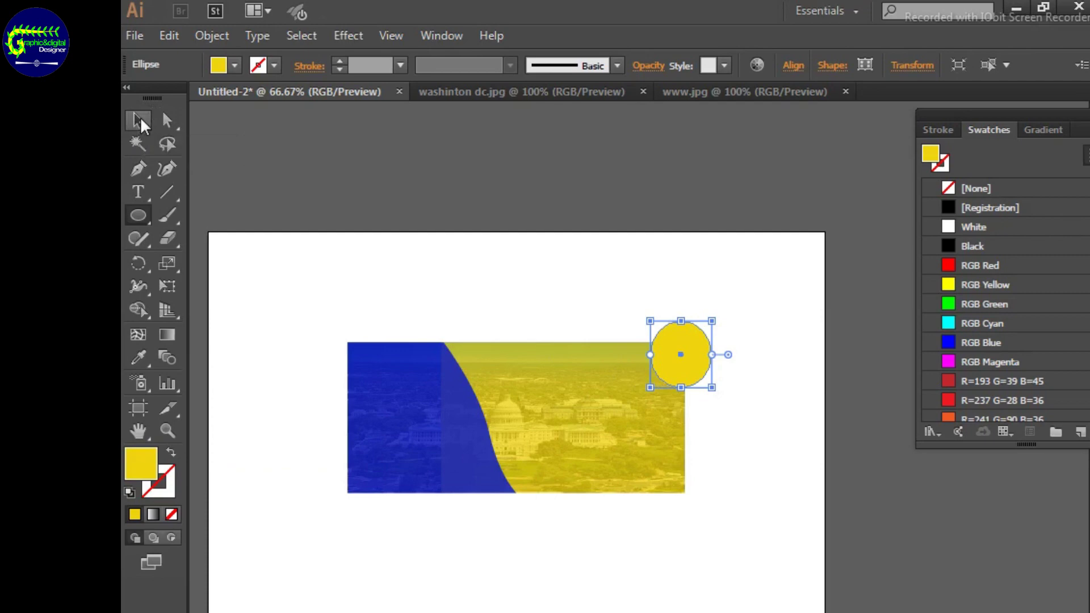
pyautogui.press('Delete')
pyautogui.scroll(-3, 711, 175)
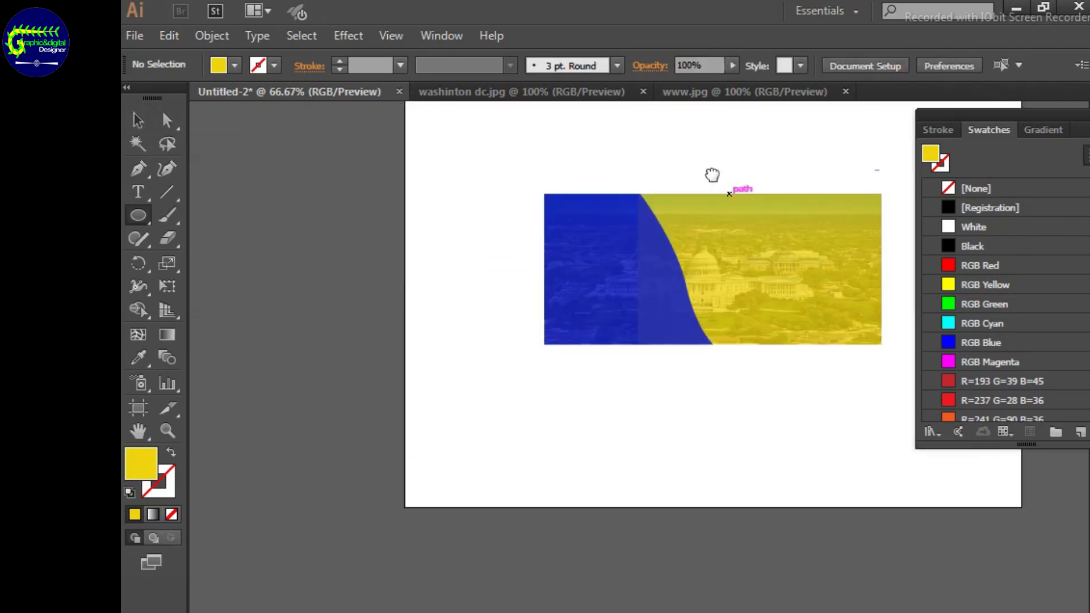
pyautogui.moveTo(277, 372); pyautogui.dragTo(400, 521)
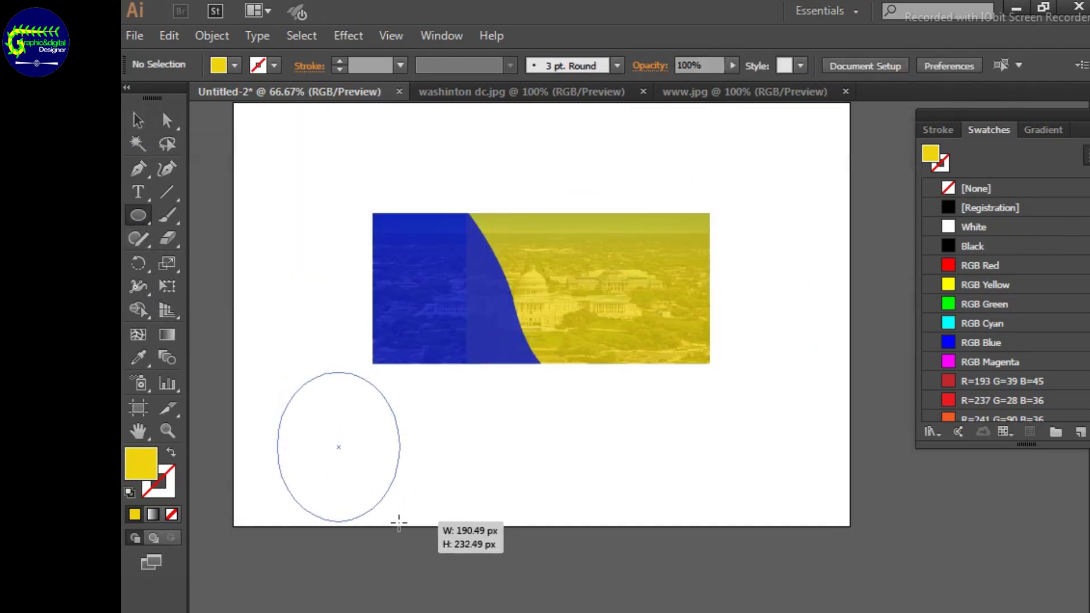
# Fill the ellipse dark navy and draw a thin tall bar along its left edge
pyautogui.doubleClick(931, 154)
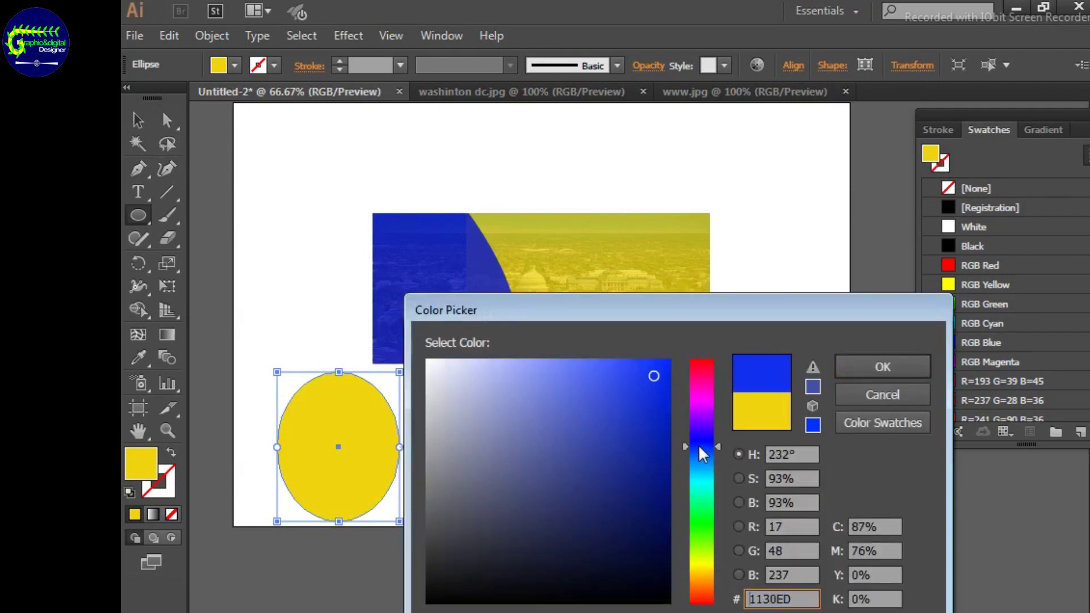
pyautogui.moveTo(652, 369); pyautogui.dragTo(659, 438)
pyautogui.click(860, 366)
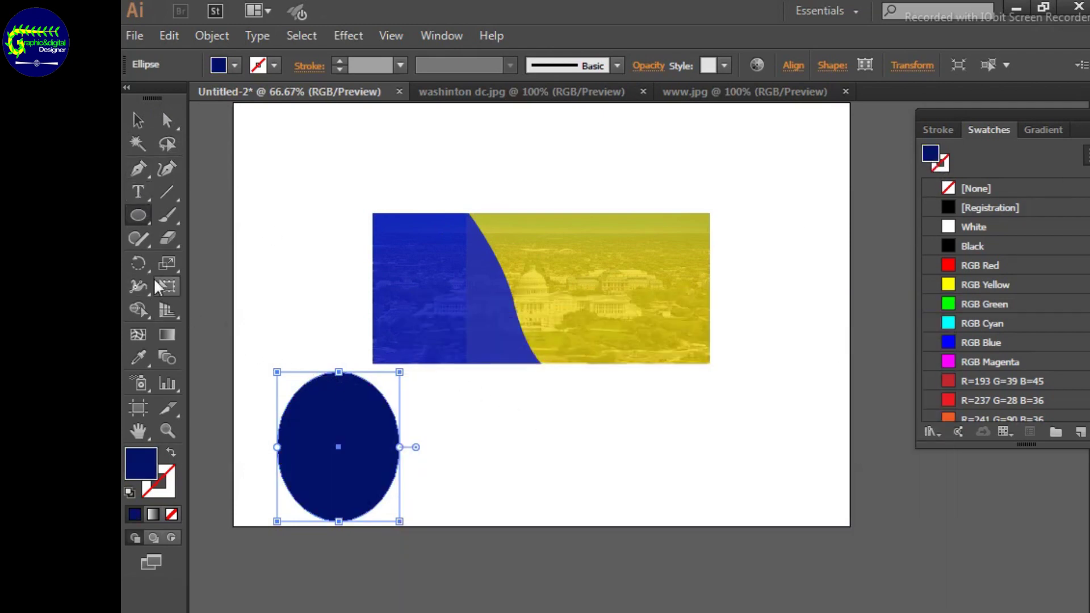
pyautogui.moveTo(138, 215); pyautogui.dragTo(215, 214)
pyautogui.moveTo(277, 347); pyautogui.dragTo(288, 526)
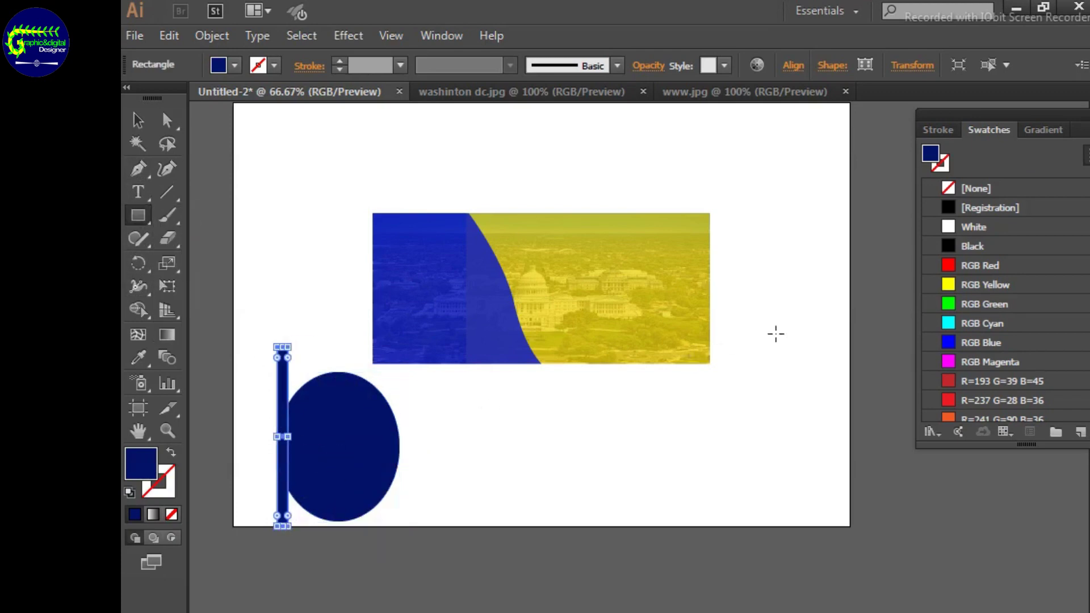
# Give the thin bar a near-white f0f2f7 fill
pyautogui.doubleClick(931, 153)
pyautogui.click(497, 460)
pyautogui.press('Return')
pyautogui.doubleClick(931, 158)
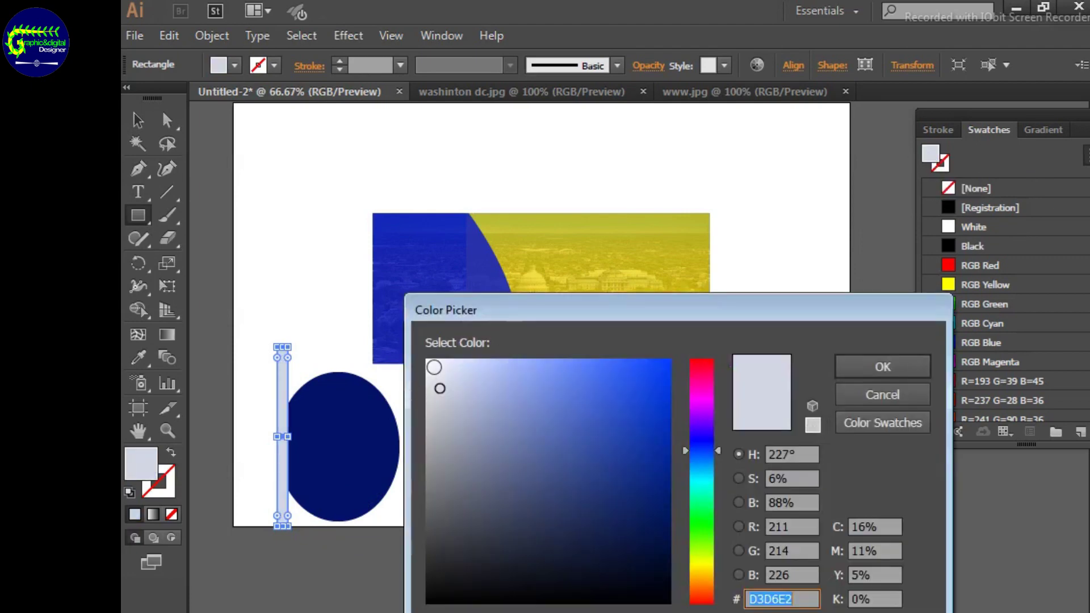
pyautogui.write('f0f2f7')
pyautogui.click(881, 366)
pyautogui.press('x')
# Repeat the bar across the ellipse with Ctrl+D to form evenly spaced stripes
pyautogui.click(138, 120)
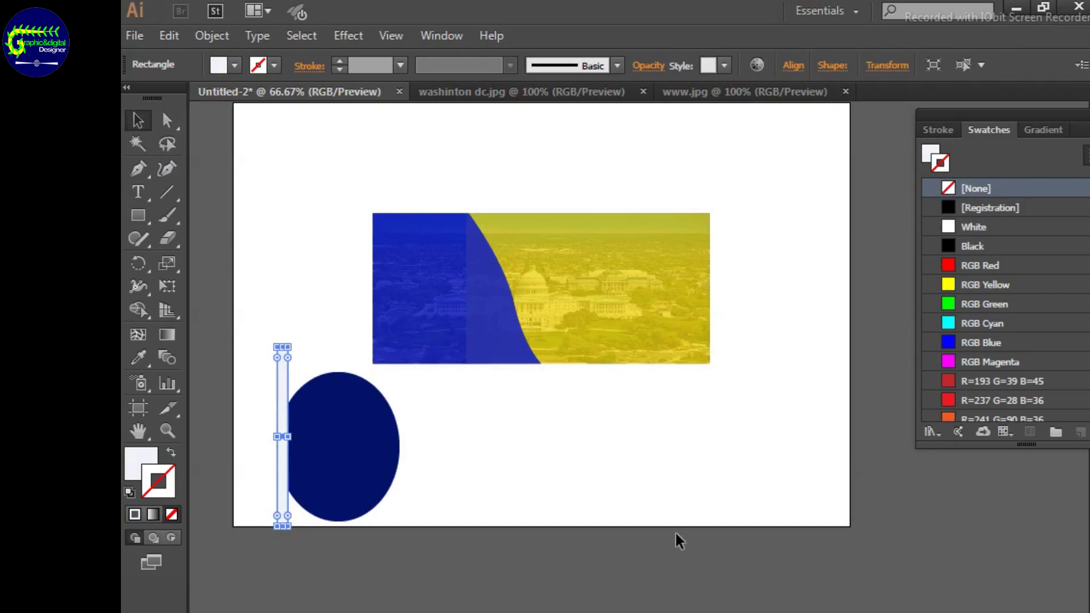
pyautogui.moveTo(284, 435); pyautogui.dragTo(321, 427)
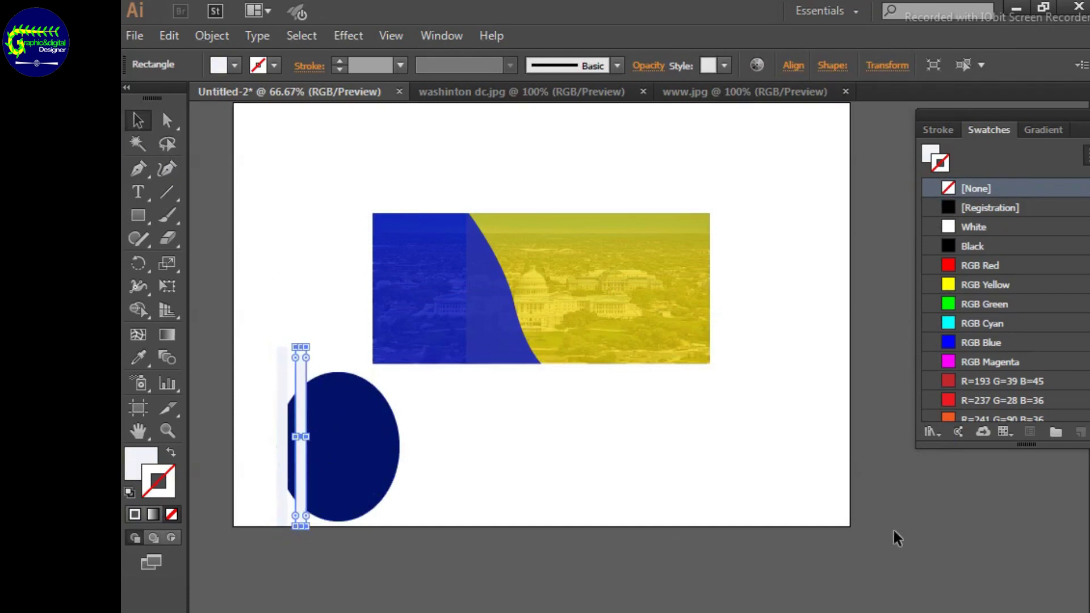
pyautogui.hotkey('ctrl', 'd')
pyautogui.hotkey('ctrl', 'd')
pyautogui.hotkey('ctrl', 'd')
pyautogui.hotkey('ctrl', 'd')
pyautogui.hotkey('ctrl', 'd')
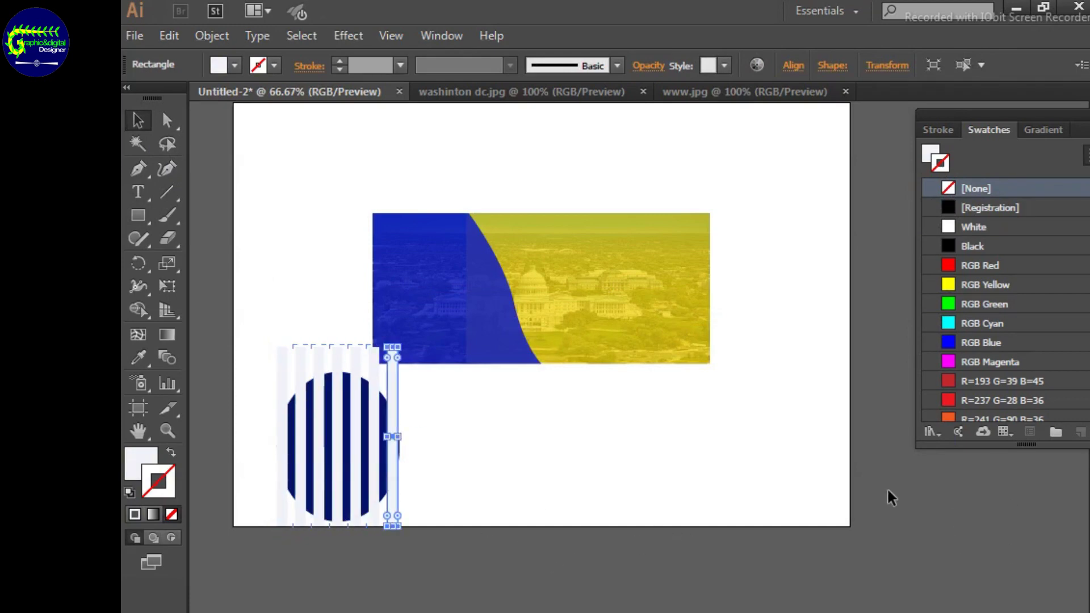
# Trim the stripe ends above and below the ellipse with the Shape Builder
pyautogui.moveTo(245, 315); pyautogui.dragTo(438, 550)
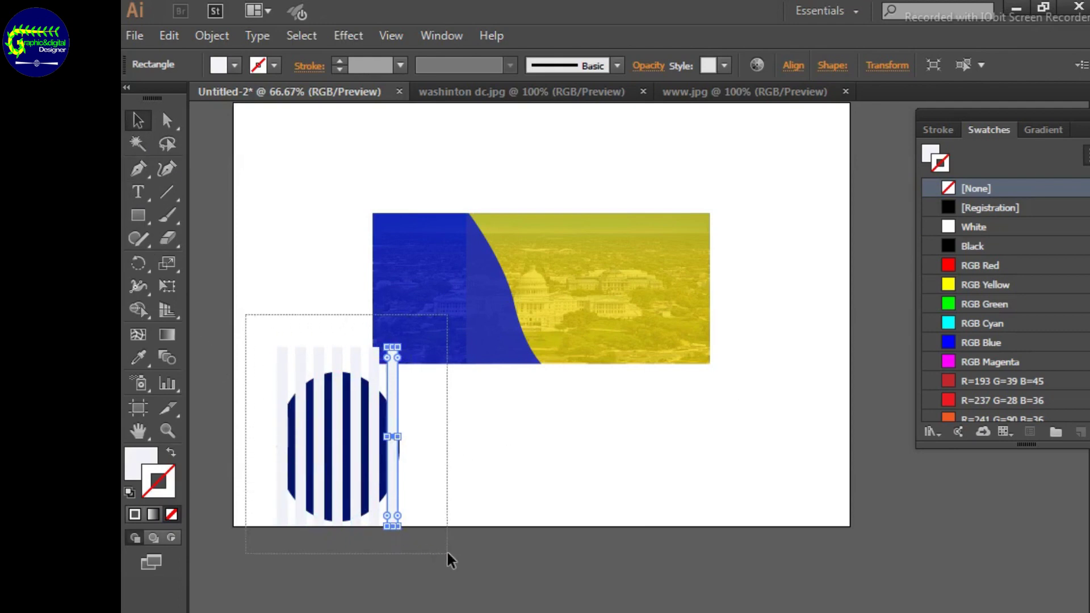
pyautogui.hotkey('shift', 'm')
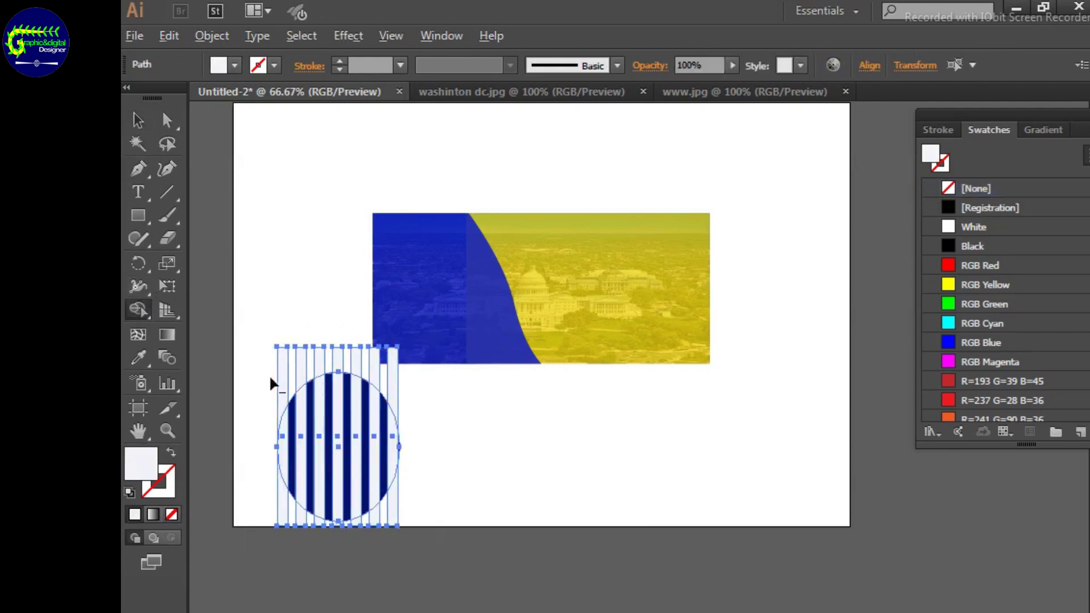
pyautogui.moveTo(277, 374); pyautogui.dragTo(410, 392)
pyautogui.moveTo(264, 502); pyautogui.dragTo(414, 516)
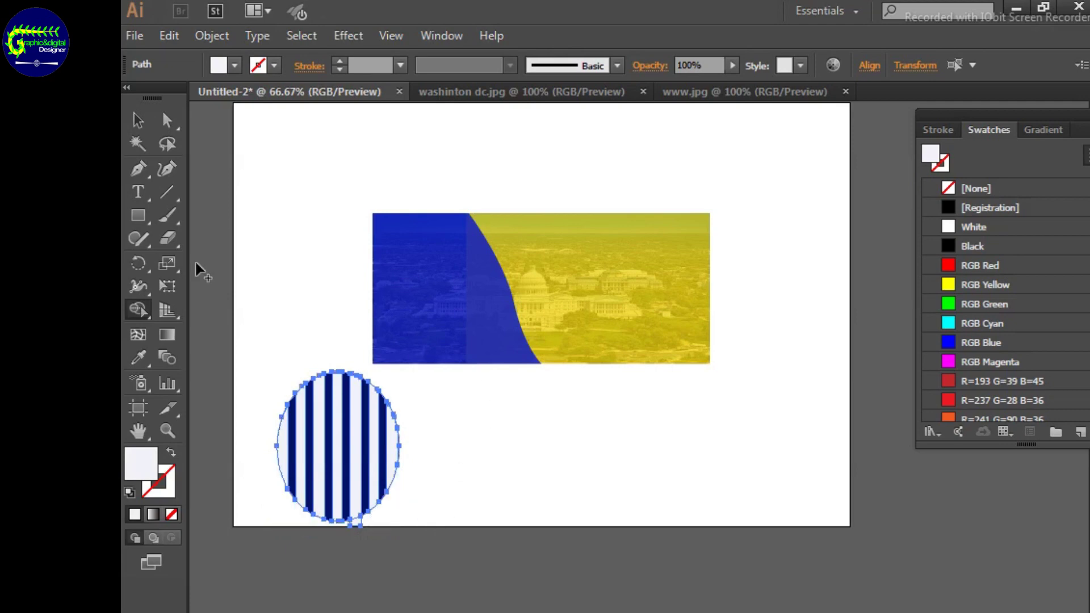
# Move the striped oval to the photo's top-right corner and scale it down
pyautogui.press('v')
pyautogui.click(431, 417)
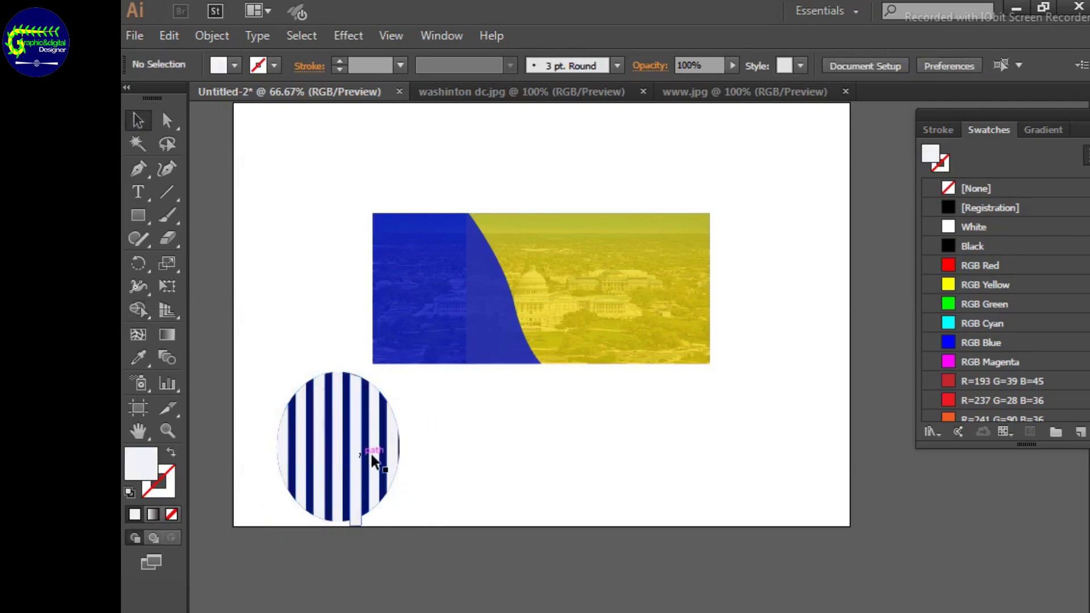
pyautogui.moveTo(256, 366); pyautogui.dragTo(412, 525)
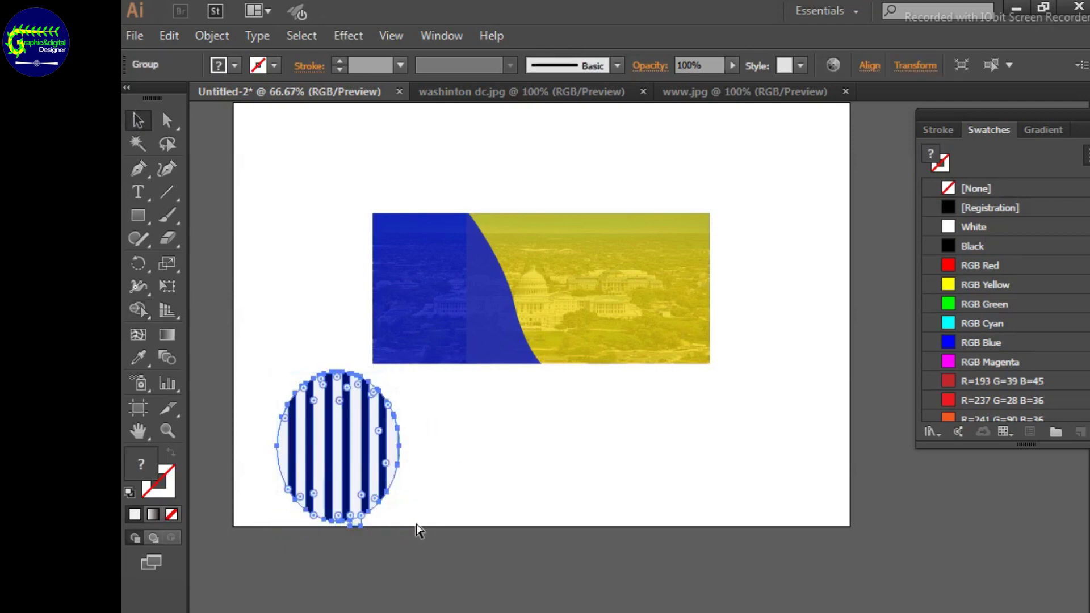
pyautogui.click(416, 523)
pyautogui.moveTo(344, 449); pyautogui.dragTo(699, 238)
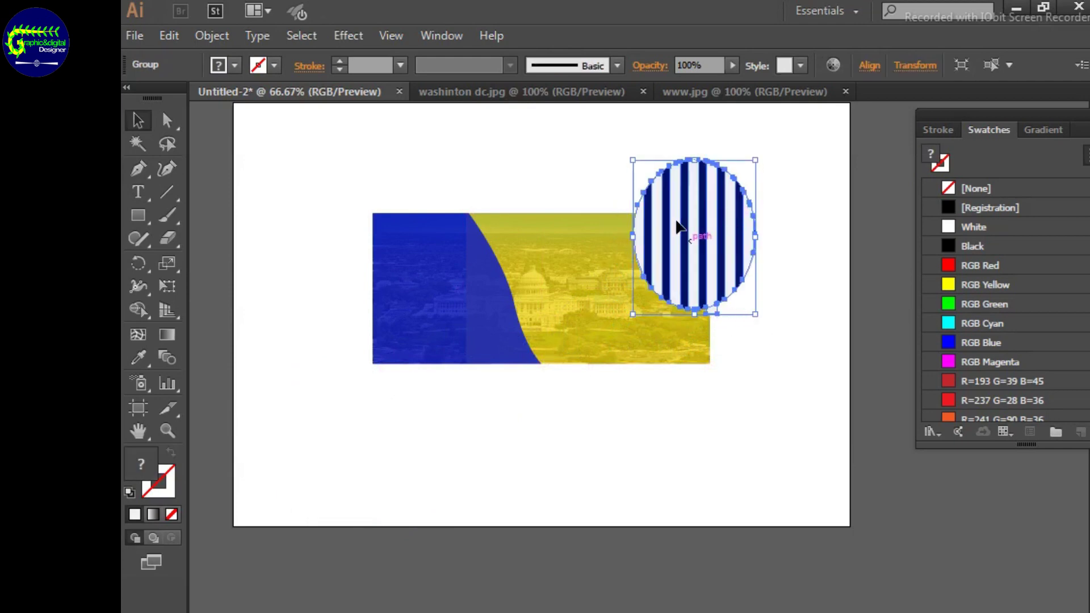
pyautogui.moveTo(635, 159); pyautogui.dragTo(651, 187)
pyautogui.click(656, 200)
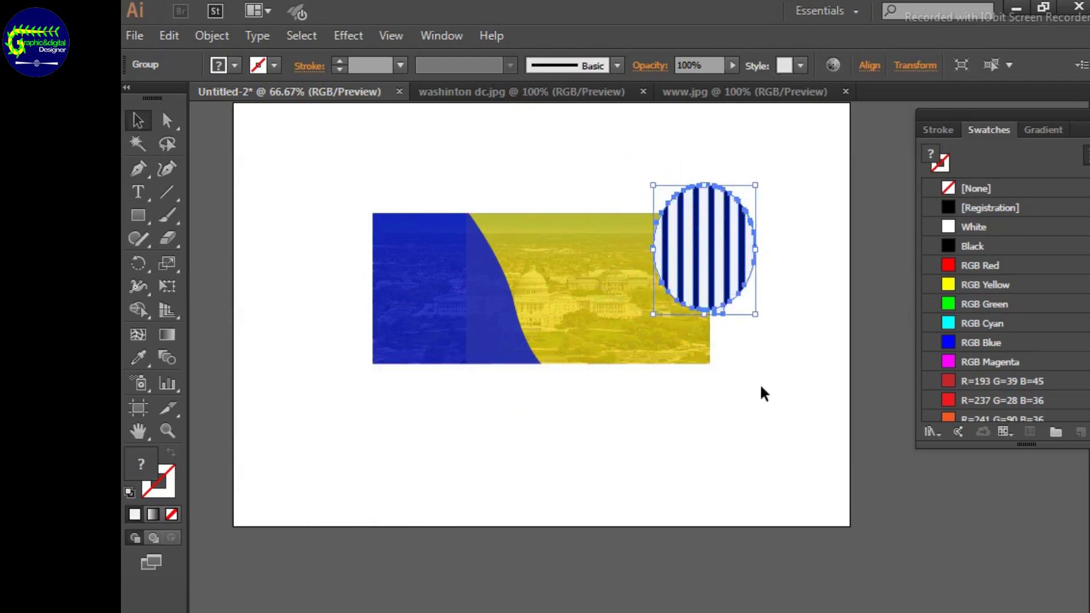
pyautogui.moveTo(755, 185); pyautogui.dragTo(731, 213)
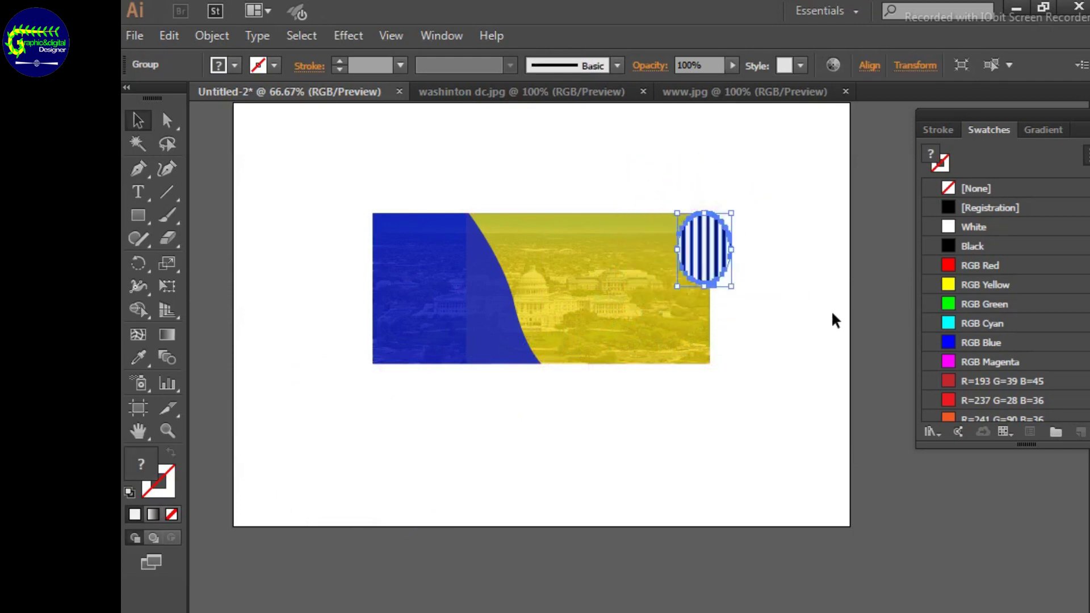
# Rotate the striped oval so its stripes run diagonally and settle it on the corner
pyautogui.hotkey('ctrl', '+')
pyautogui.hotkey('ctrl', '+')
pyautogui.hotkey('ctrl', '+')
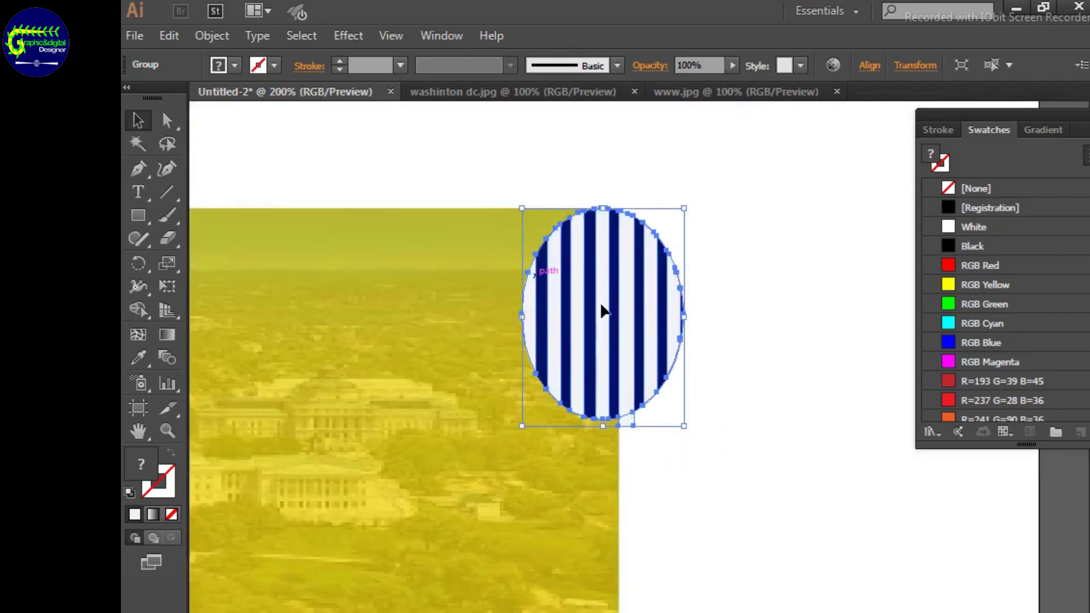
pyautogui.moveTo(602, 310); pyautogui.dragTo(602, 248)
pyautogui.moveTo(697, 370); pyautogui.dragTo(568, 236)
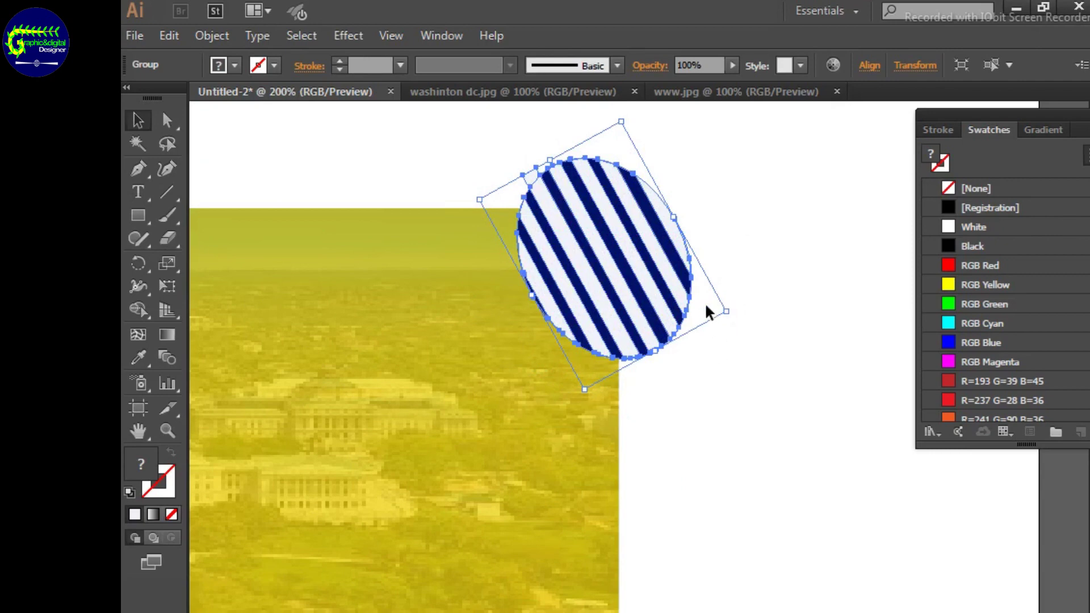
pyautogui.moveTo(614, 254); pyautogui.dragTo(581, 270)
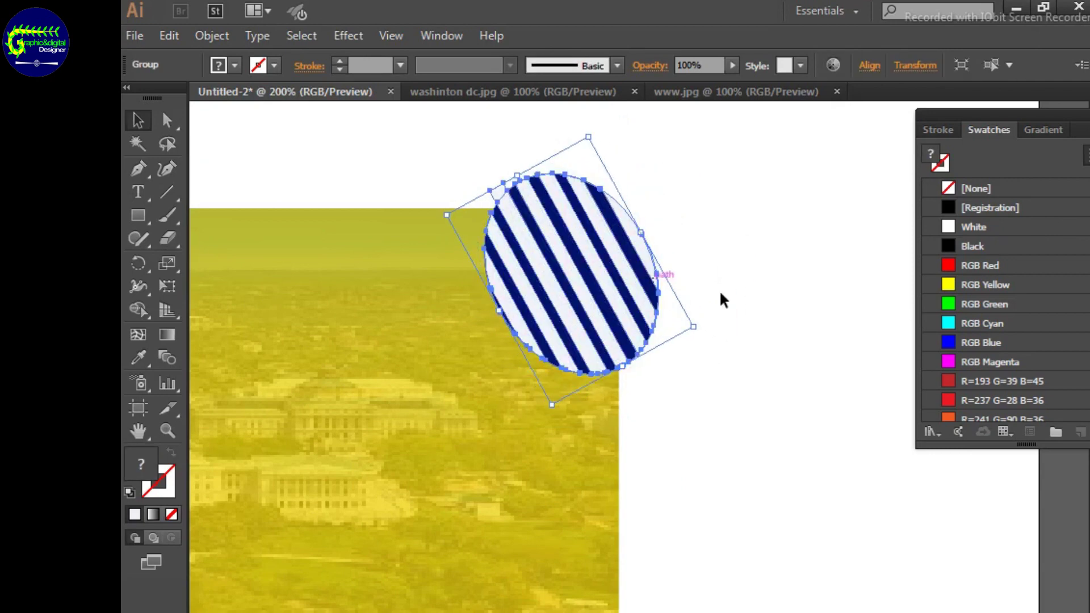
pyautogui.hotkey('ctrl', '-')
pyautogui.hotkey('ctrl', '-')
pyautogui.hotkey('ctrl', '-')
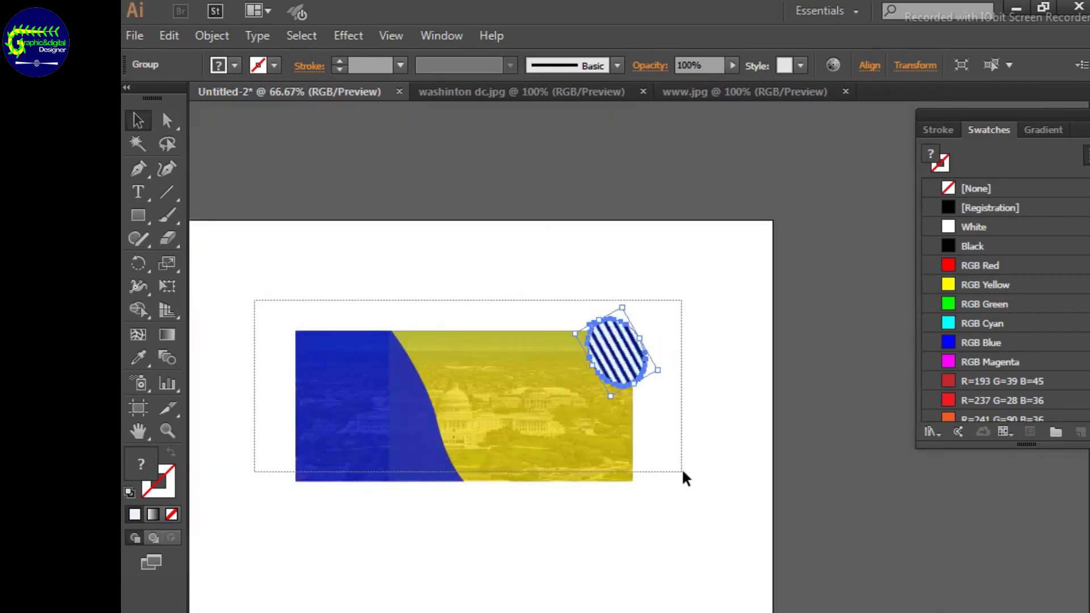
pyautogui.hotkey('shift', 'm')
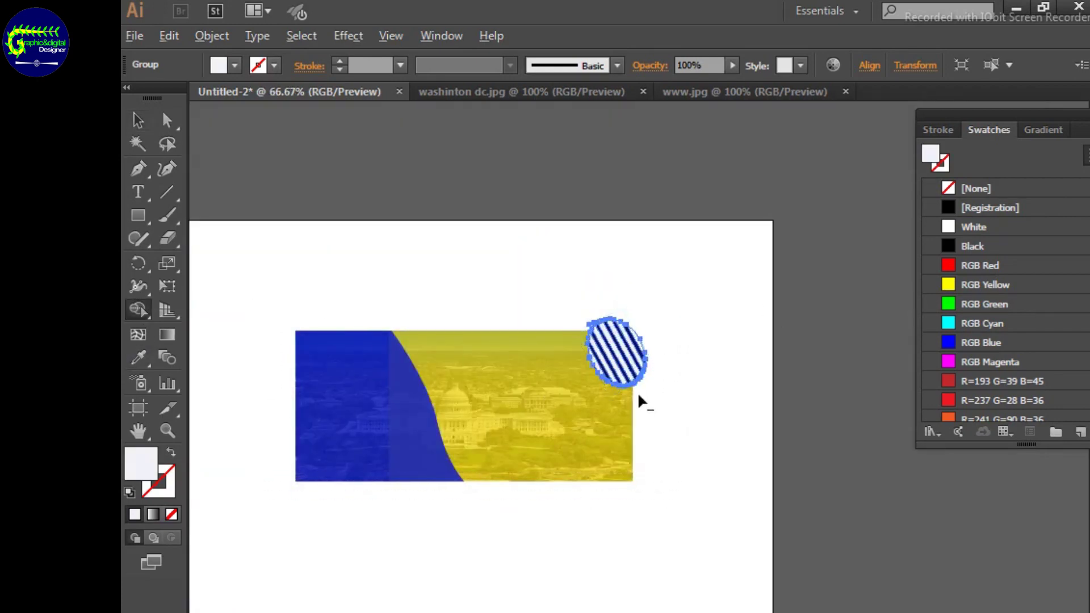
# Unlock all the banner artwork so the striped circle and photo can be edited together
pyautogui.click(136, 121)
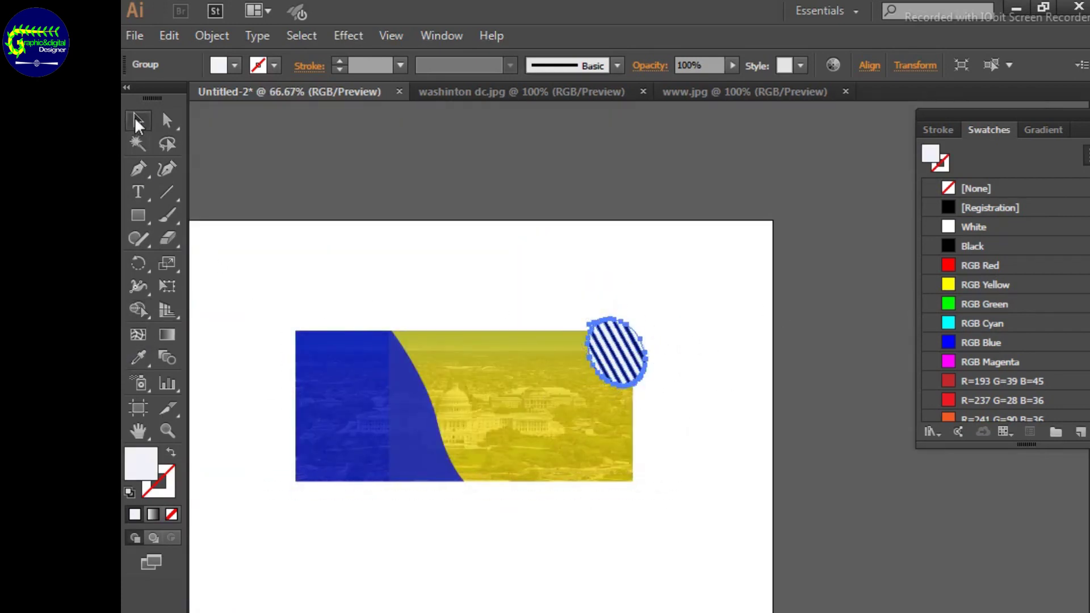
pyautogui.click(465, 442)
pyautogui.moveTo(620, 359); pyautogui.dragTo(714, 292)
pyautogui.moveTo(260, 305); pyautogui.dragTo(659, 520)
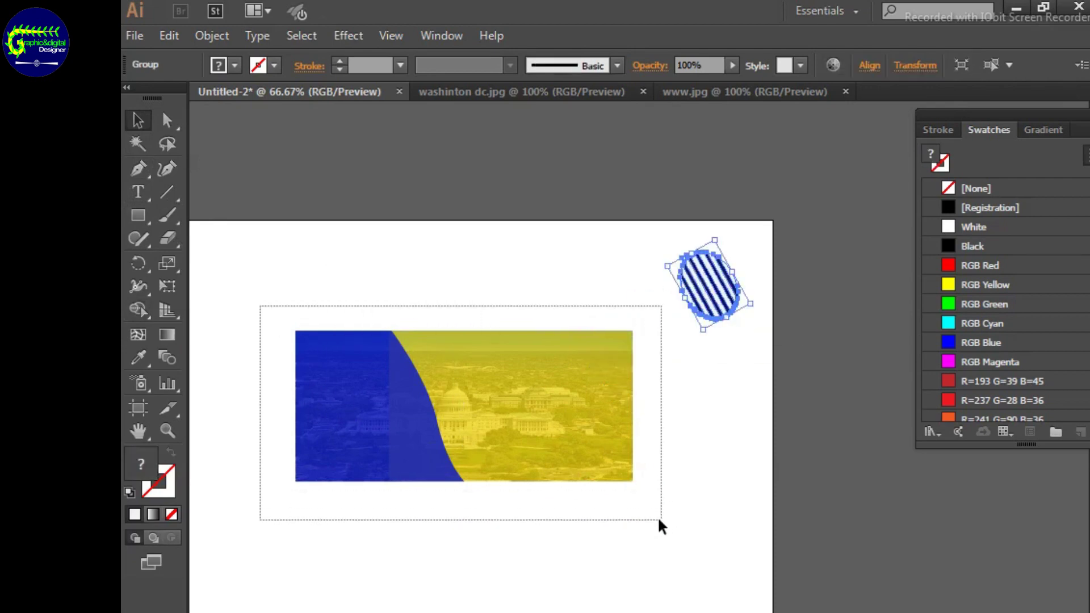
pyautogui.click(206, 33)
pyautogui.click(297, 145)
pyautogui.click(670, 364)
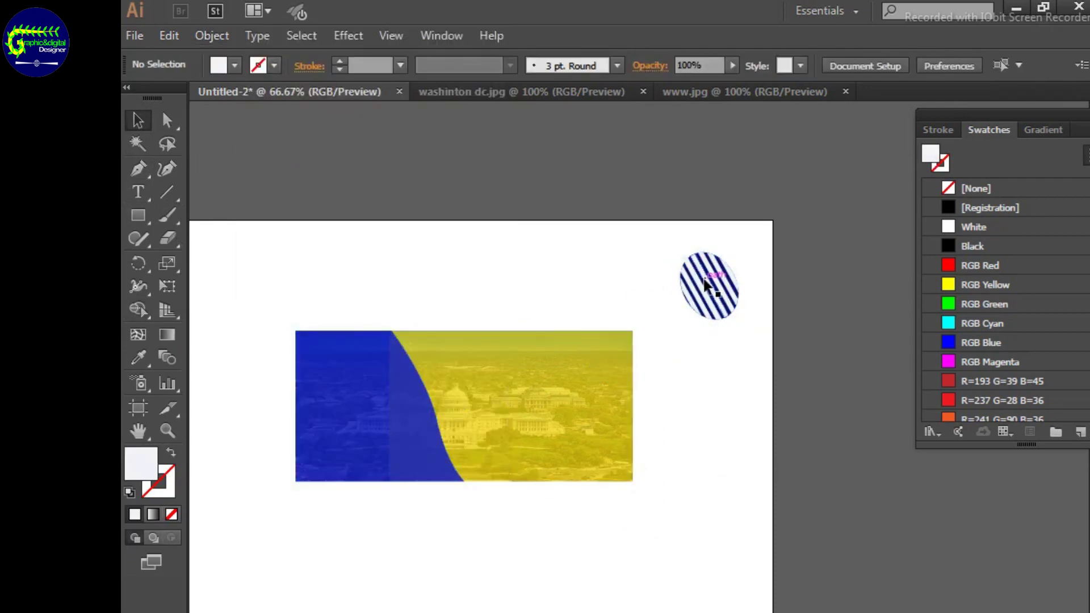
# Trim the striped circle to the photo's top-right corner, deleting the pieces beyond its edges
pyautogui.moveTo(706, 287); pyautogui.dragTo(620, 345)
pyautogui.moveTo(272, 292); pyautogui.dragTo(707, 486)
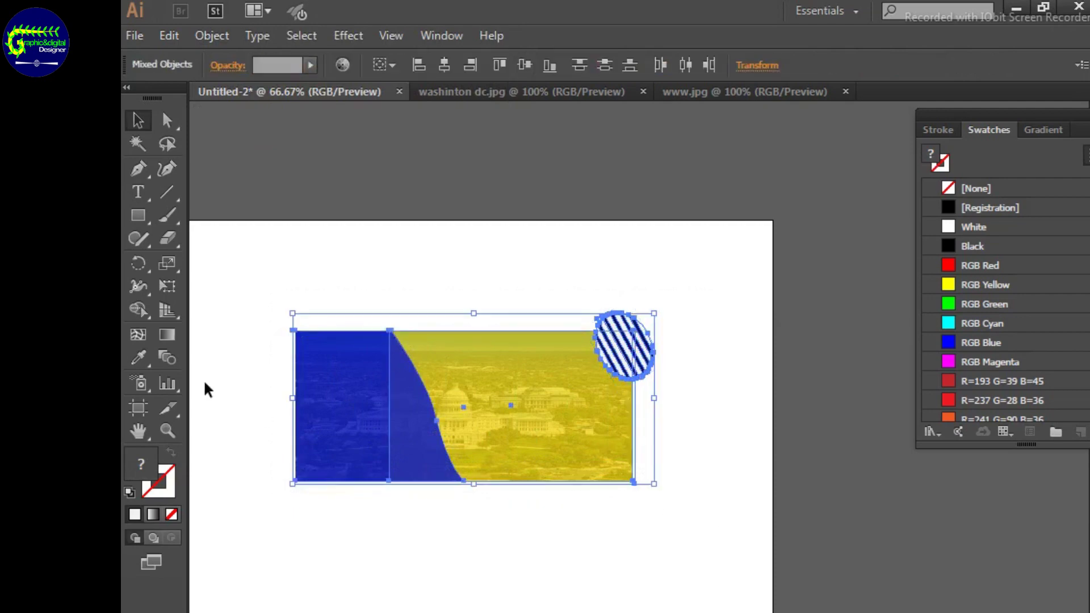
pyautogui.keyDown('alt'); pyautogui.click(646, 352); pyautogui.keyUp('alt')
pyautogui.keyDown('alt'); pyautogui.click(610, 320); pyautogui.keyUp('alt')
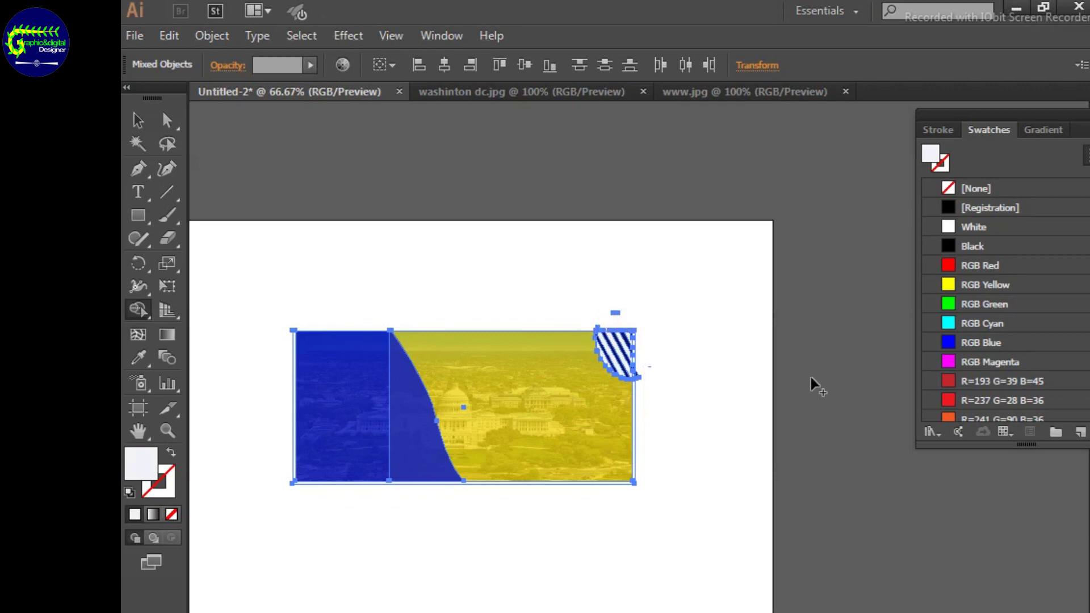
pyautogui.hotkey('ctrl', '+')
pyautogui.hotkey('ctrl', '+')
pyautogui.hotkey('ctrl', '+')
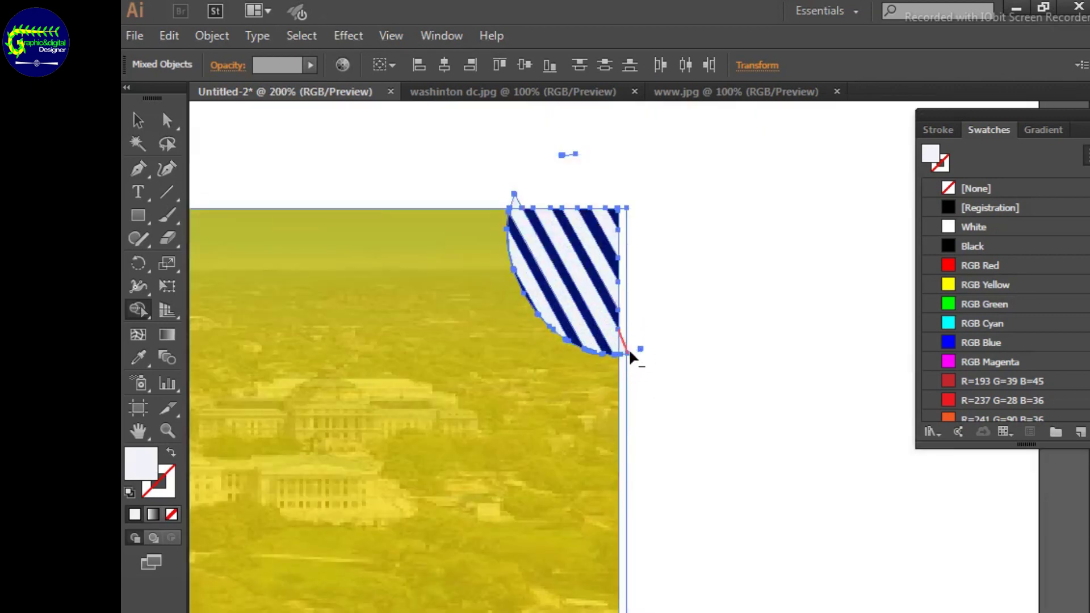
pyautogui.keyDown('alt'); pyautogui.click(631, 355); pyautogui.keyUp('alt')
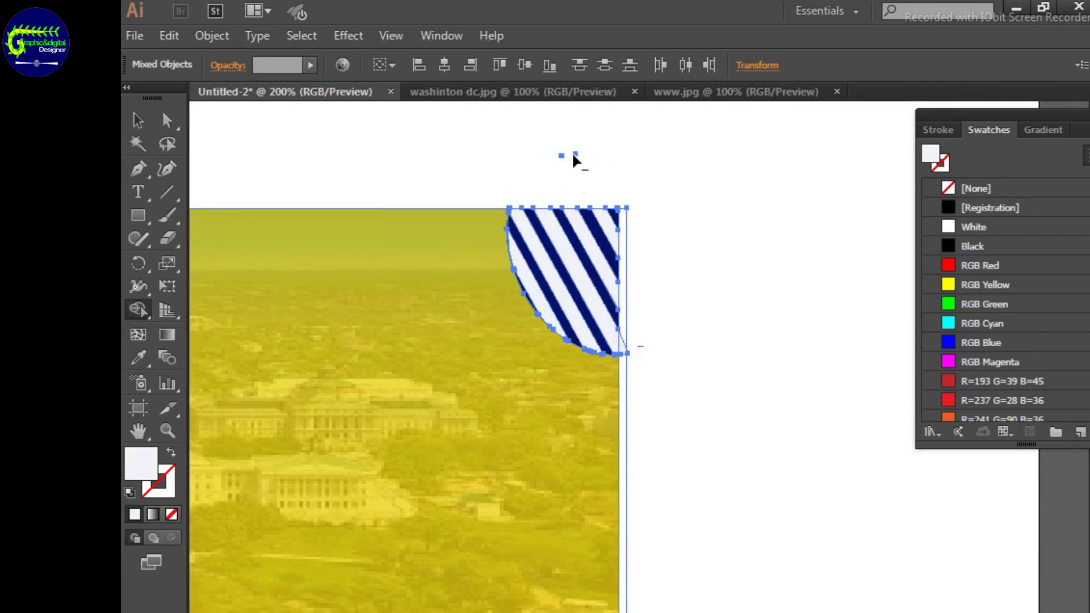
# Fill one stripe region of the corner piece white using the Shape Builder
pyautogui.press('v')
pyautogui.click(644, 178)
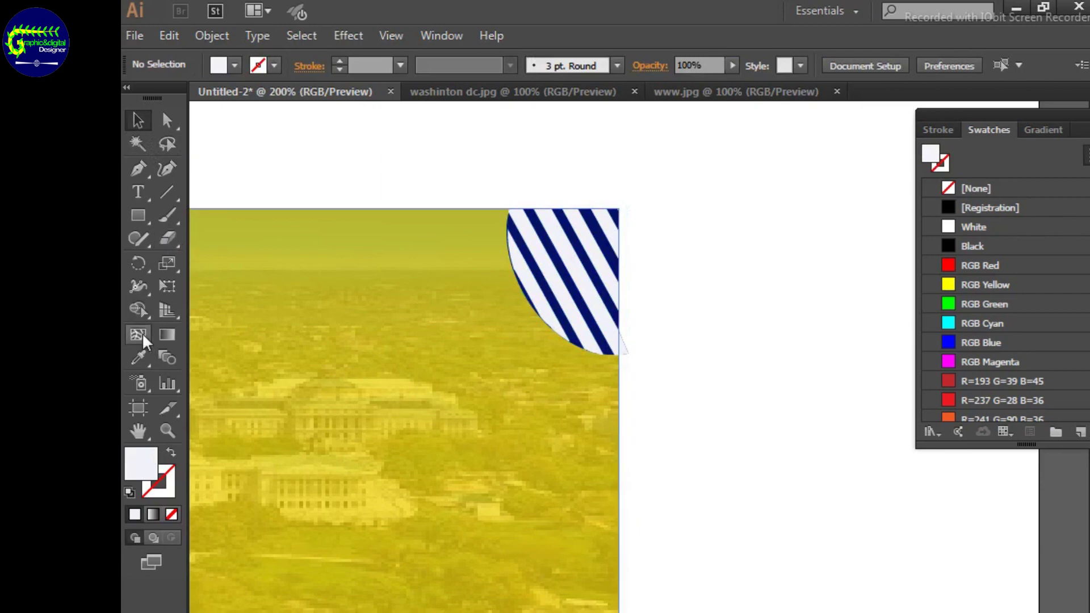
pyautogui.hotkey('shift', 'm')
pyautogui.press('v')
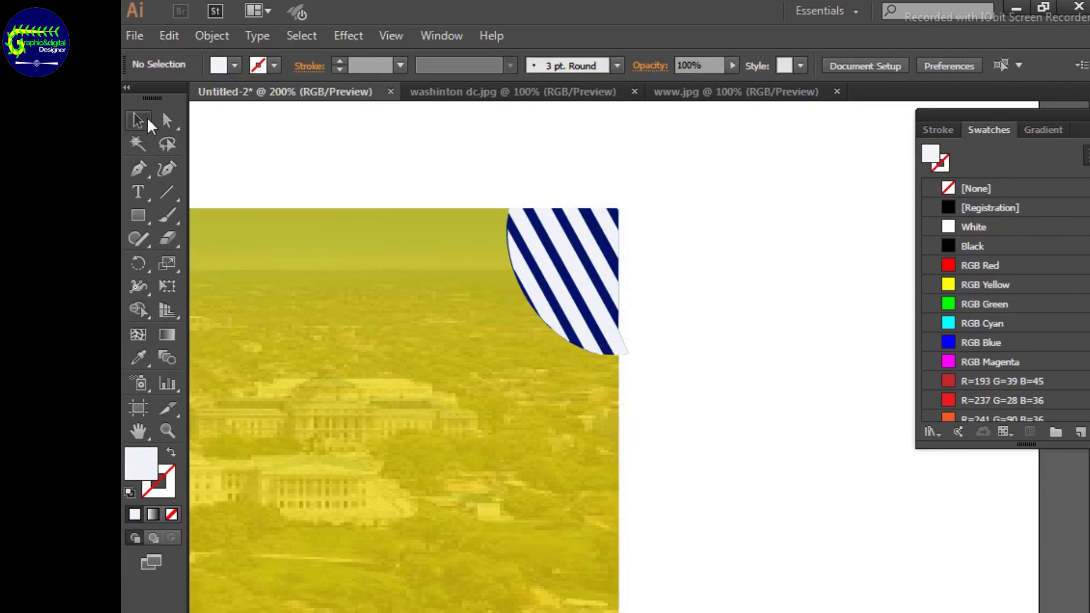
pyautogui.click(616, 341)
pyautogui.hotkey('shift', 'm')
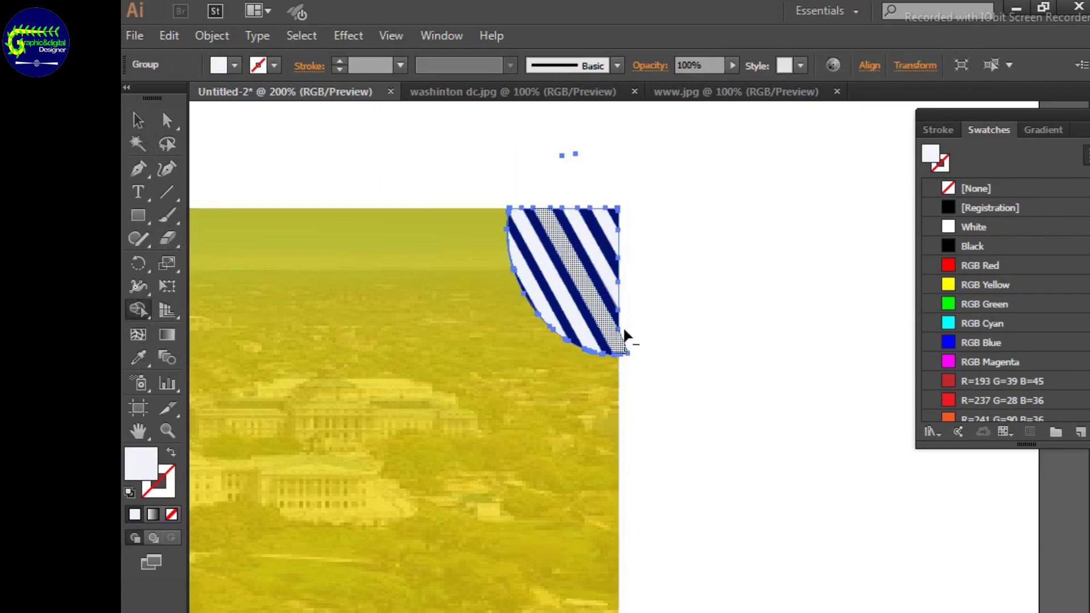
pyautogui.click(610, 321)
# Deselect everything and view the whole banner at 100% zoom
pyautogui.press('v')
pyautogui.hotkey('ctrl', 'shift', 'a')
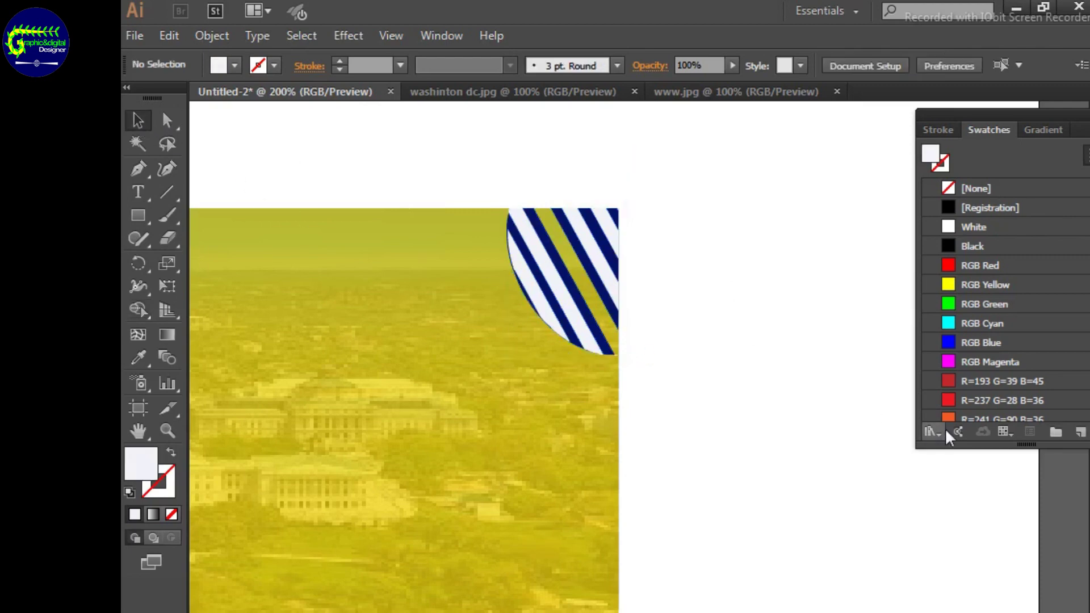
pyautogui.hotkey('ctrl', '1')
pyautogui.moveTo(409, 404)
pyautogui.mouseDown()
pyautogui.moveTo(587, 390)
pyautogui.moveTo(545, 370)
pyautogui.mouseUp()
# Draw a tilted four-sided Pen path over the yellow area, overhanging the banner's bottom edge
pyautogui.moveTo(227, 195); pyautogui.dragTo(809, 529)
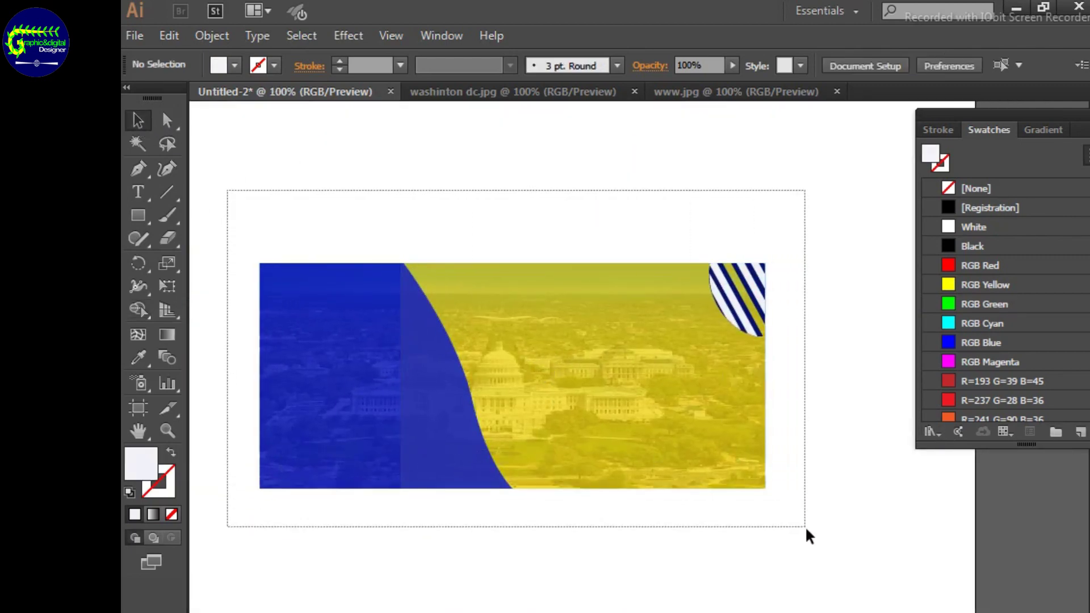
pyautogui.click(211, 35)
pyautogui.click(830, 306)
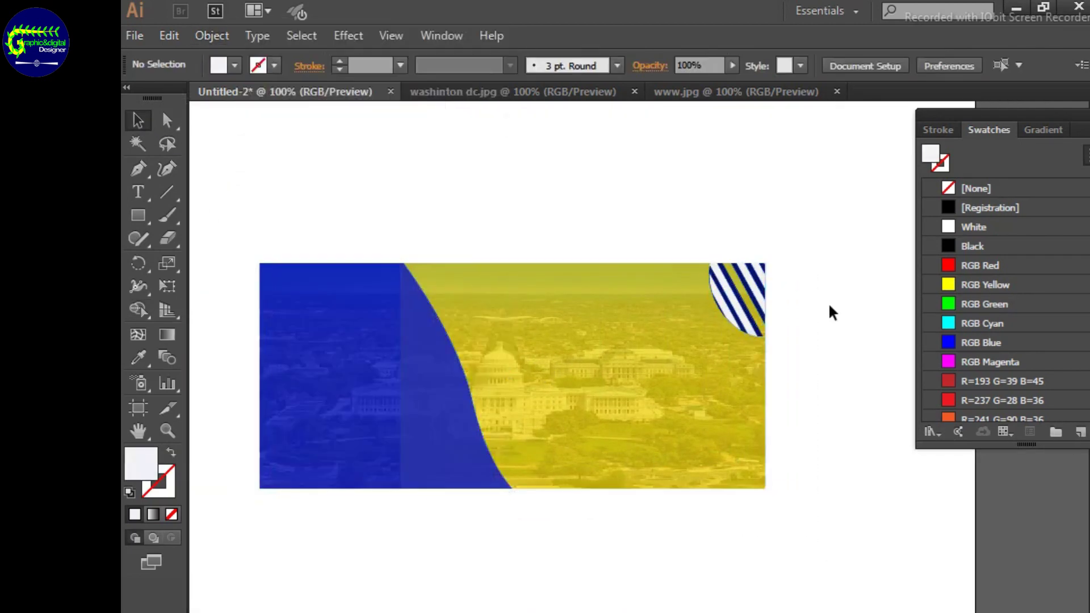
pyautogui.moveTo(580, 375); pyautogui.dragTo(634, 363)
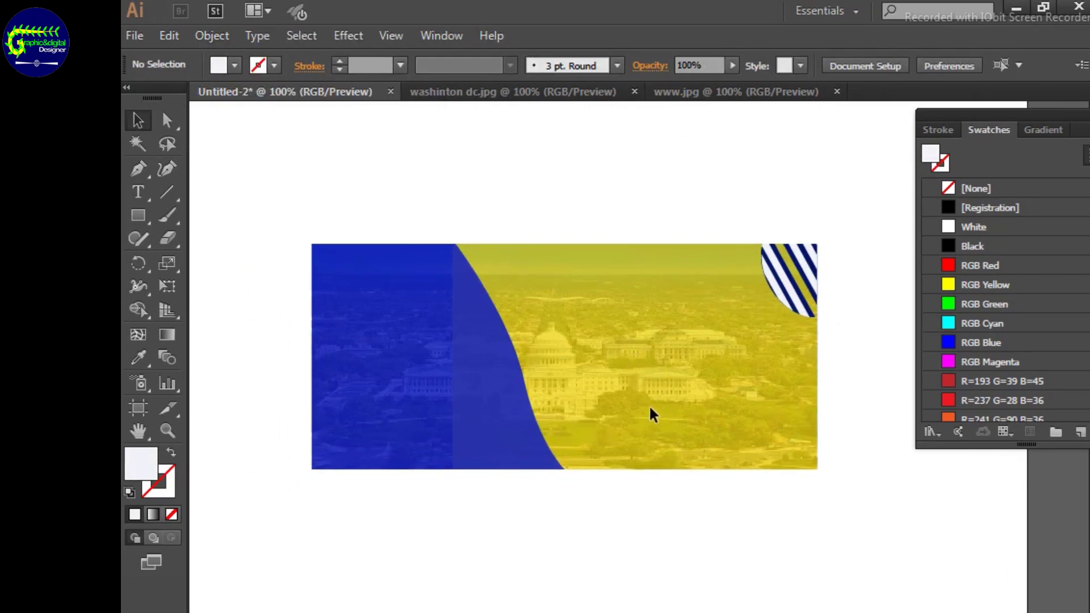
pyautogui.click(141, 173)
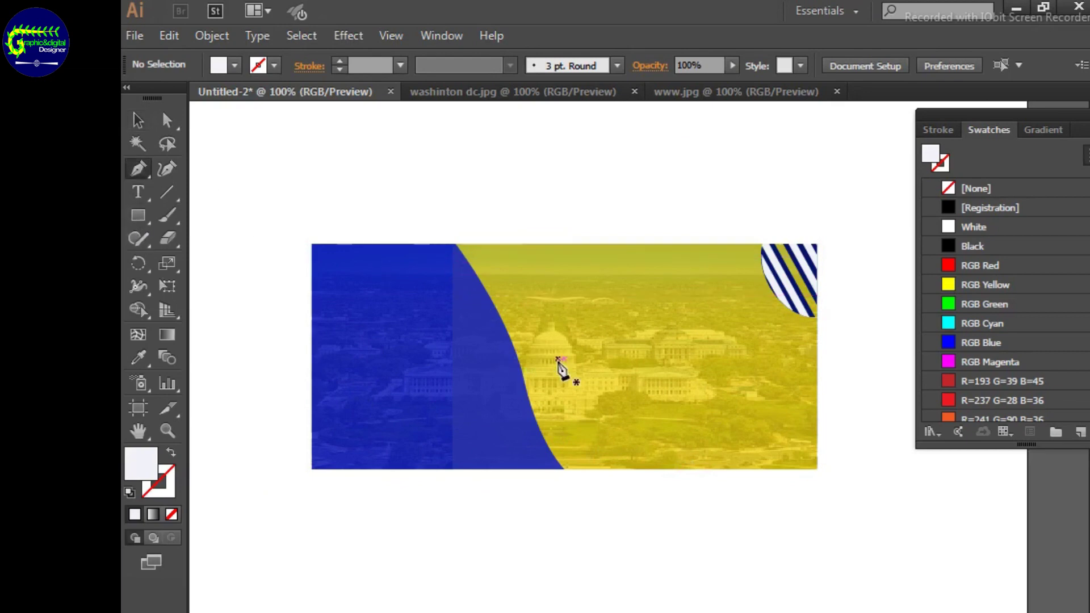
pyautogui.click(705, 493)
pyautogui.moveTo(722, 333); pyautogui.dragTo(594, 314)
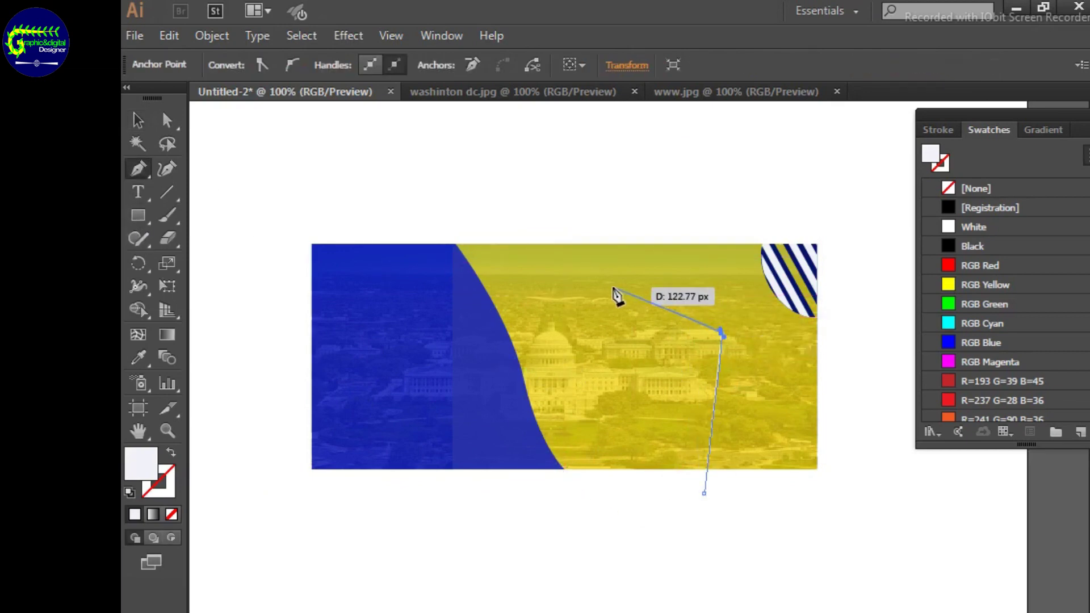
pyautogui.click(594, 312)
pyautogui.click(564, 469)
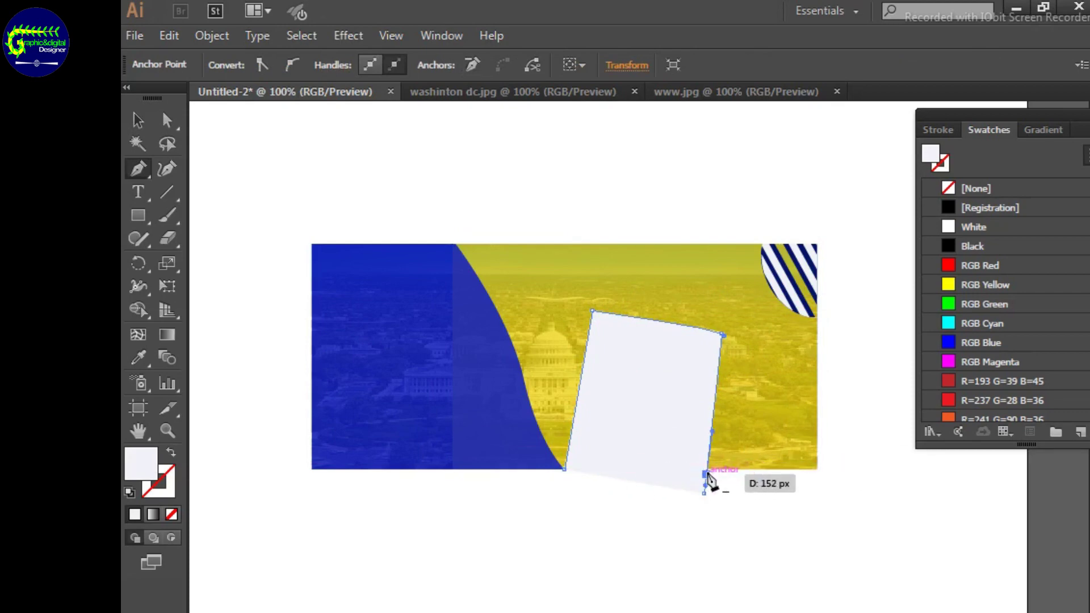
pyautogui.click(704, 493)
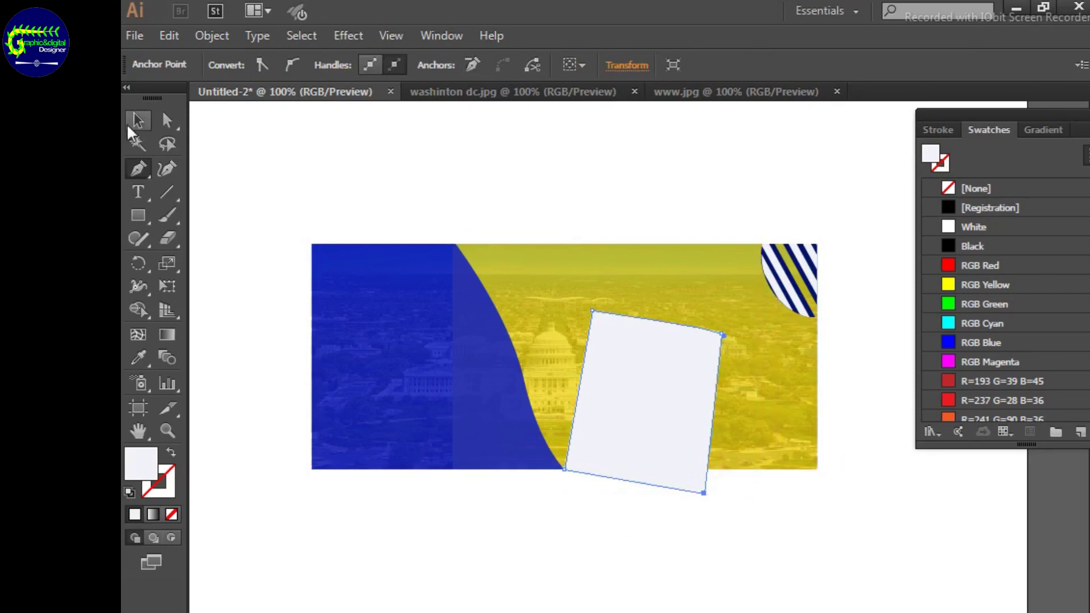
# Fill the new four-sided shape with dark blue
pyautogui.click(129, 129)
pyautogui.doubleClick(931, 153)
pyautogui.write('0A3A9B')
pyautogui.click(868, 367)
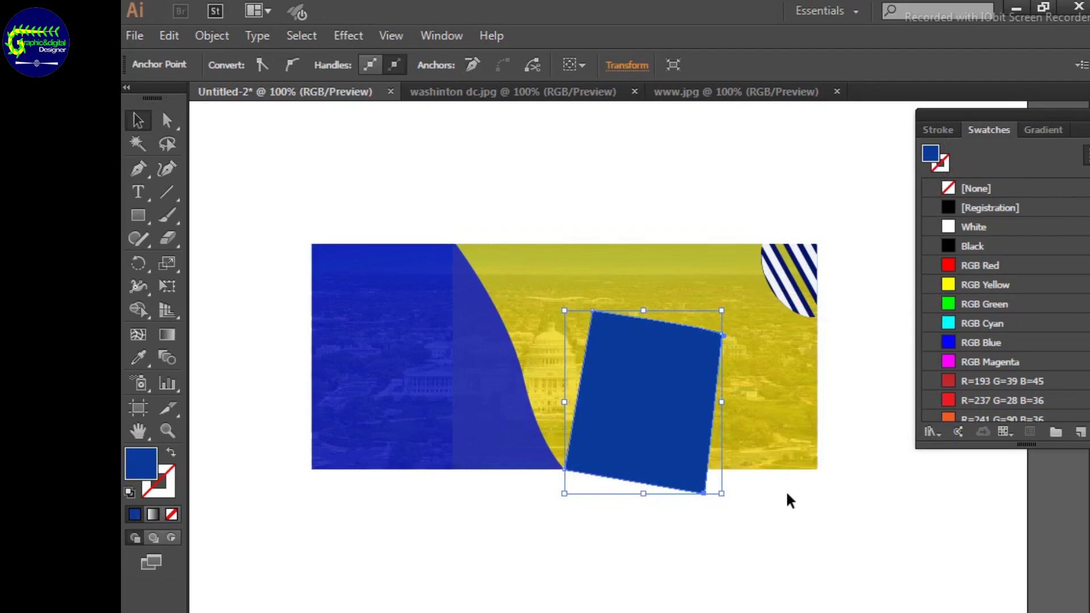
# Unlock all artwork and erase the square's overhang below the banner with the Shape Builder
pyautogui.click(400, 275)
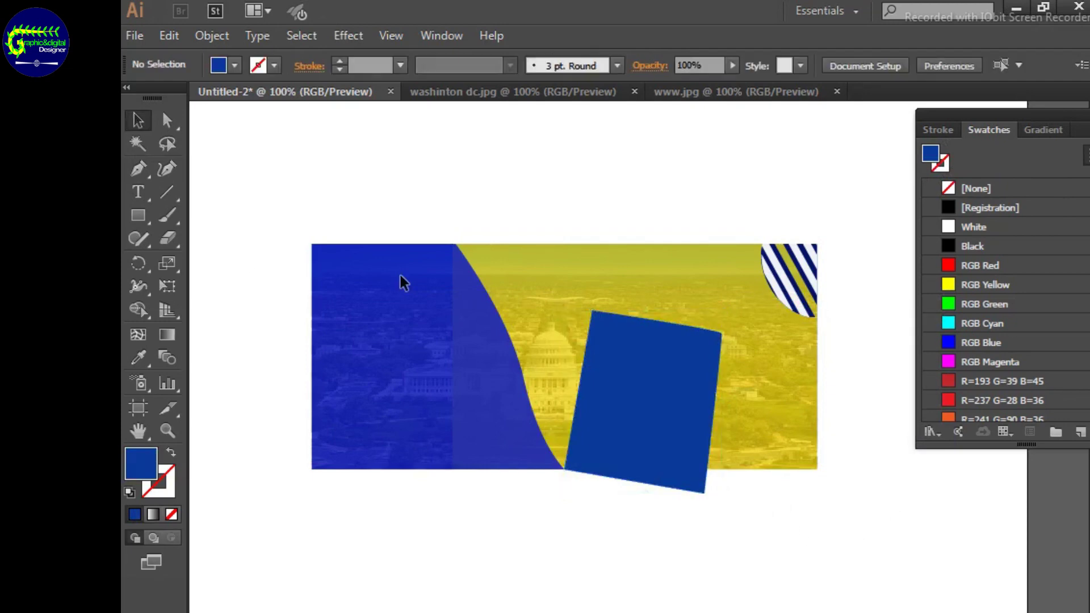
pyautogui.moveTo(255, 194); pyautogui.dragTo(890, 459)
pyautogui.click(700, 506)
pyautogui.click(203, 35)
pyautogui.click(263, 141)
pyautogui.moveTo(281, 170); pyautogui.dragTo(872, 530)
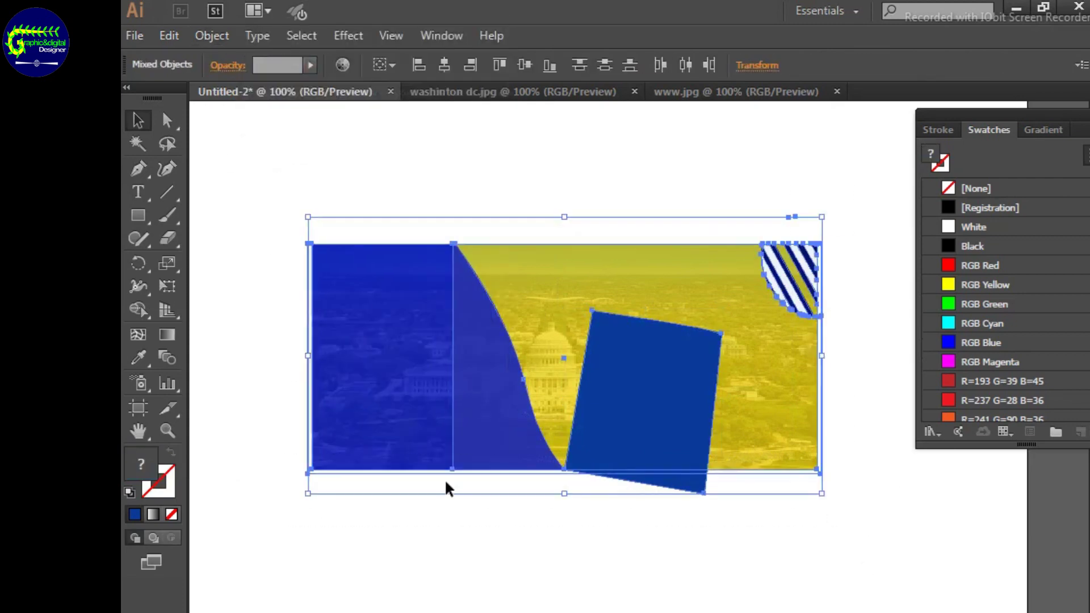
pyautogui.hotkey('shift', 'm')
pyautogui.keyDown('alt'); pyautogui.click(672, 486); pyautogui.keyUp('alt')
# Try moving the square's top-right corner point, undoing the unwanted moves
pyautogui.press('v')
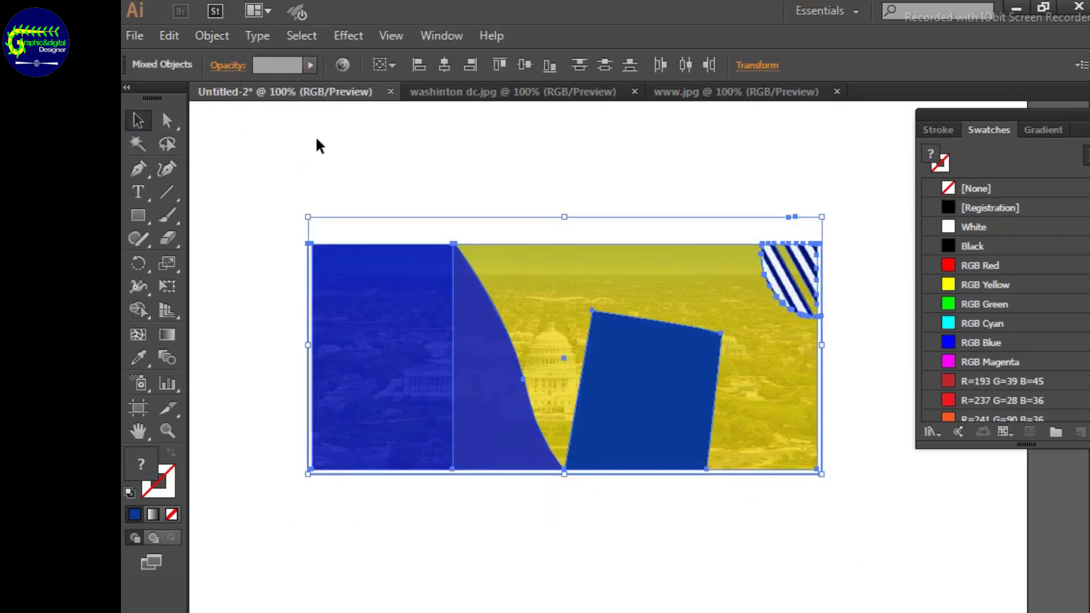
pyautogui.click(316, 140)
pyautogui.press('a')
pyautogui.moveTo(720, 335); pyautogui.dragTo(714, 343)
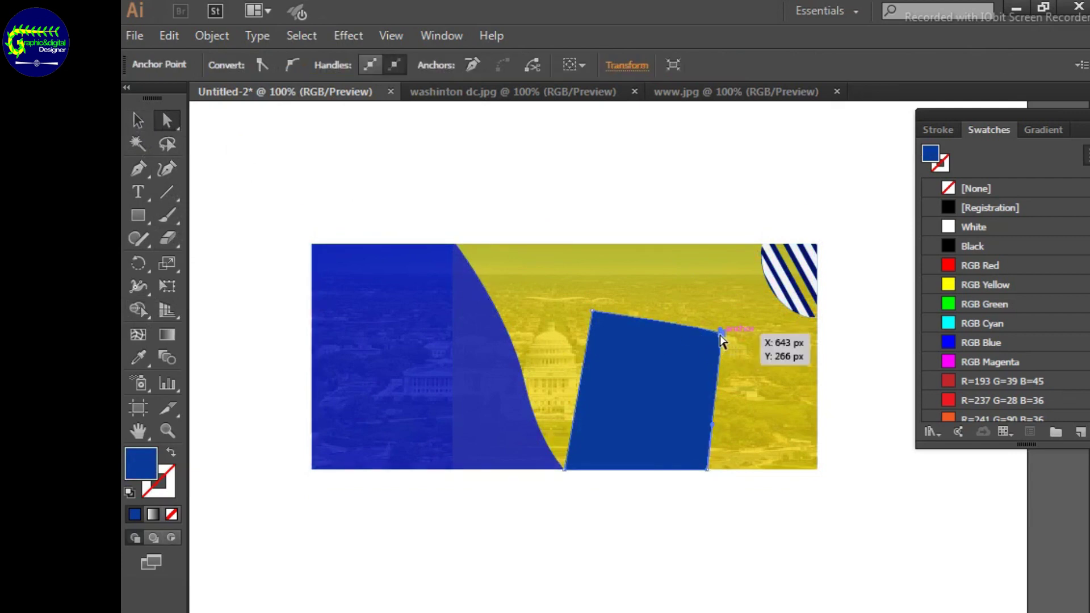
pyautogui.hotkey('ctrl', 'z')
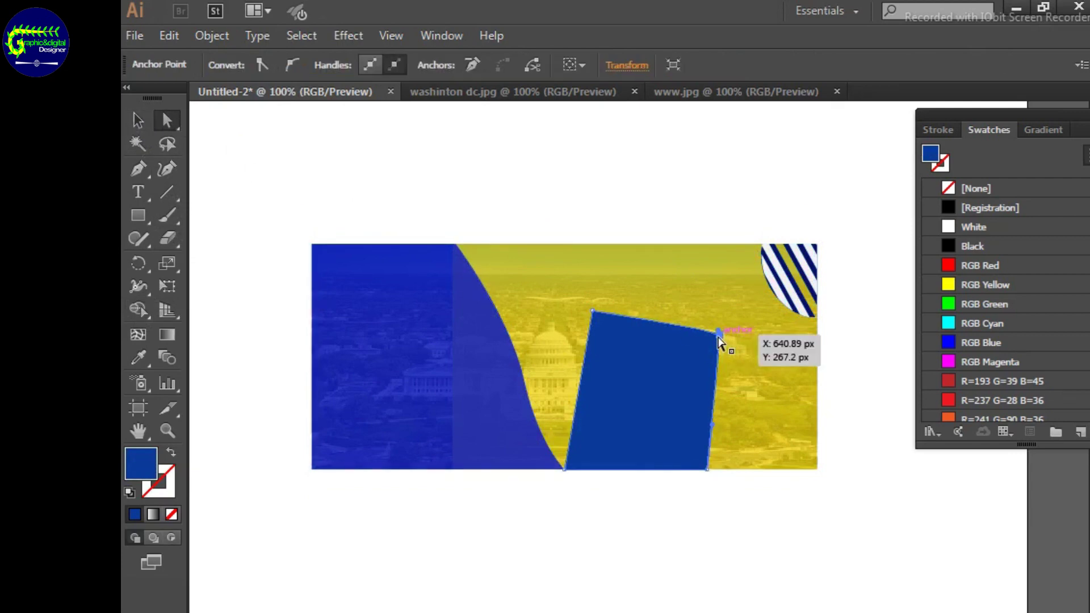
pyautogui.moveTo(706, 324); pyautogui.dragTo(726, 369)
pyautogui.hotkey('ctrl', 'z')
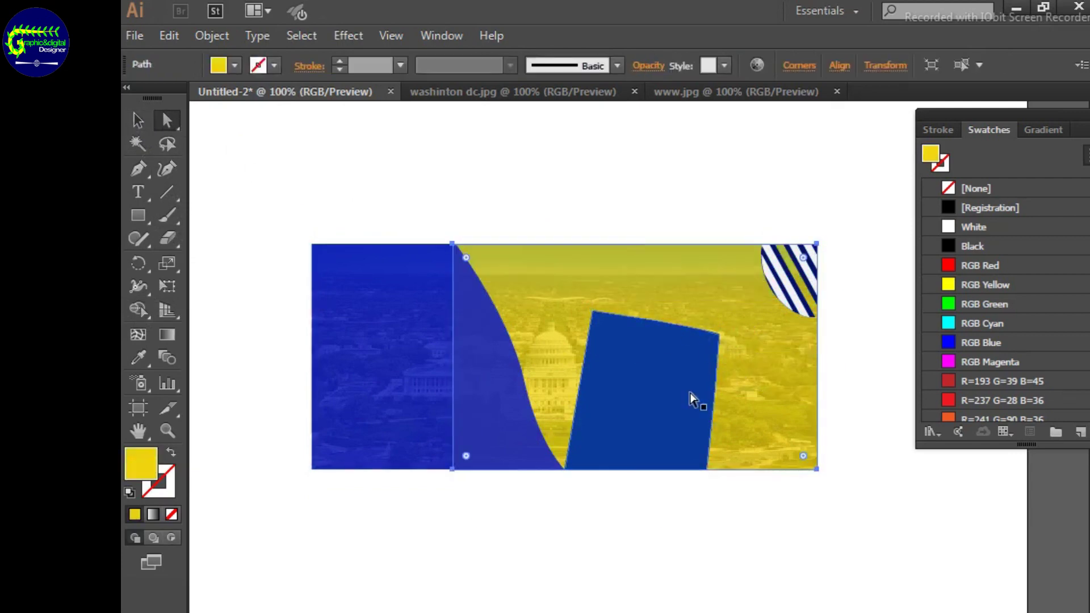
# Relock the banner background with the blue square set aside, then return the square
pyautogui.click(198, 164)
pyautogui.press('v')
pyautogui.moveTo(601, 318); pyautogui.dragTo(511, 528)
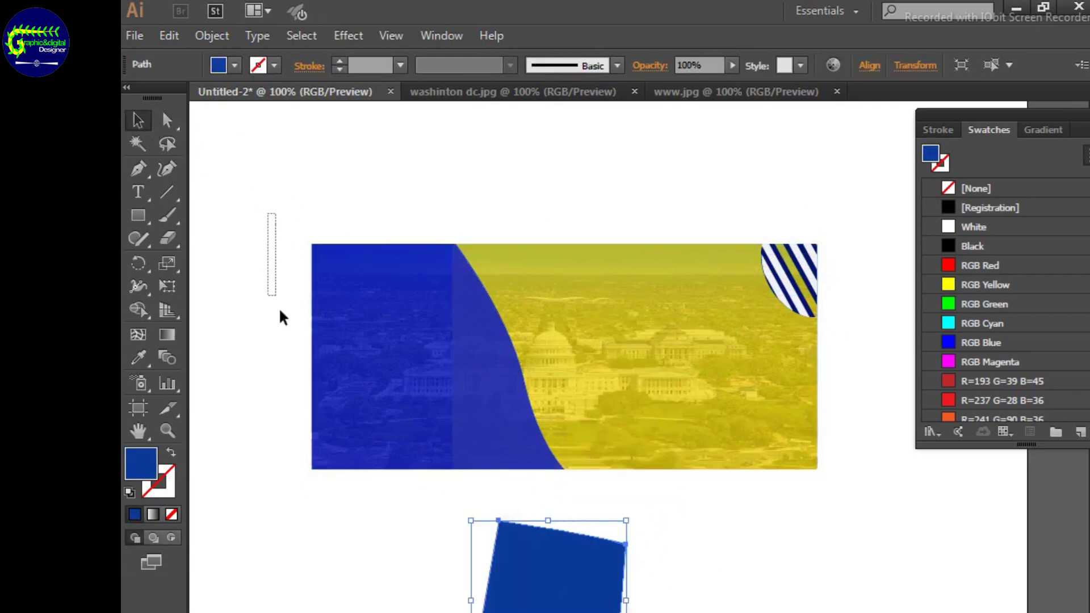
pyautogui.moveTo(268, 214); pyautogui.dragTo(845, 490)
pyautogui.click(212, 35)
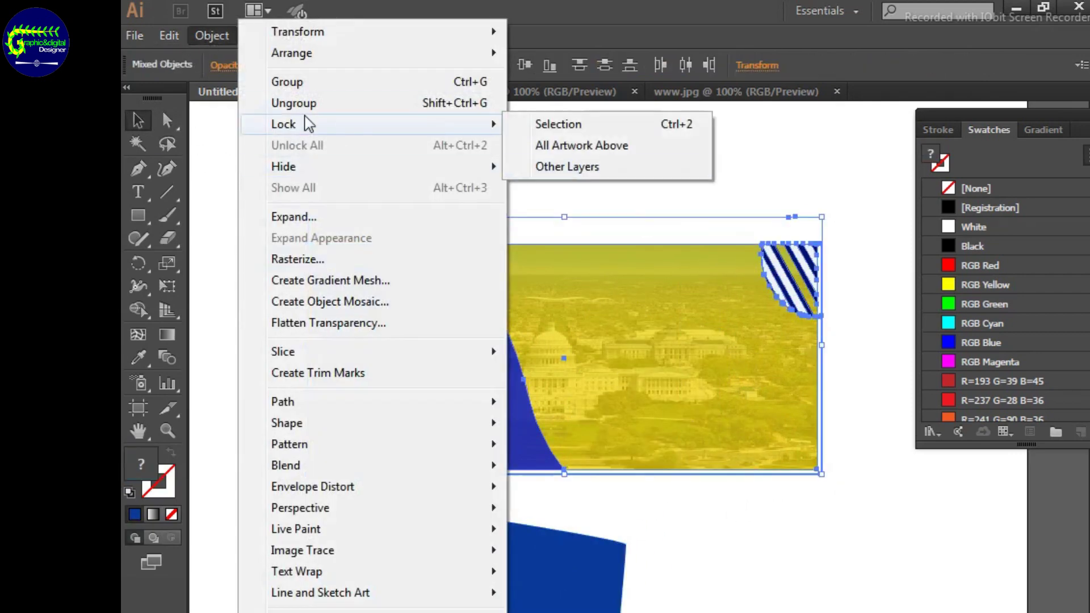
pyautogui.click(557, 121)
pyautogui.moveTo(563, 555); pyautogui.dragTo(656, 348)
# Adjust the square's top-right corner point, then deselect the panel
pyautogui.press('a')
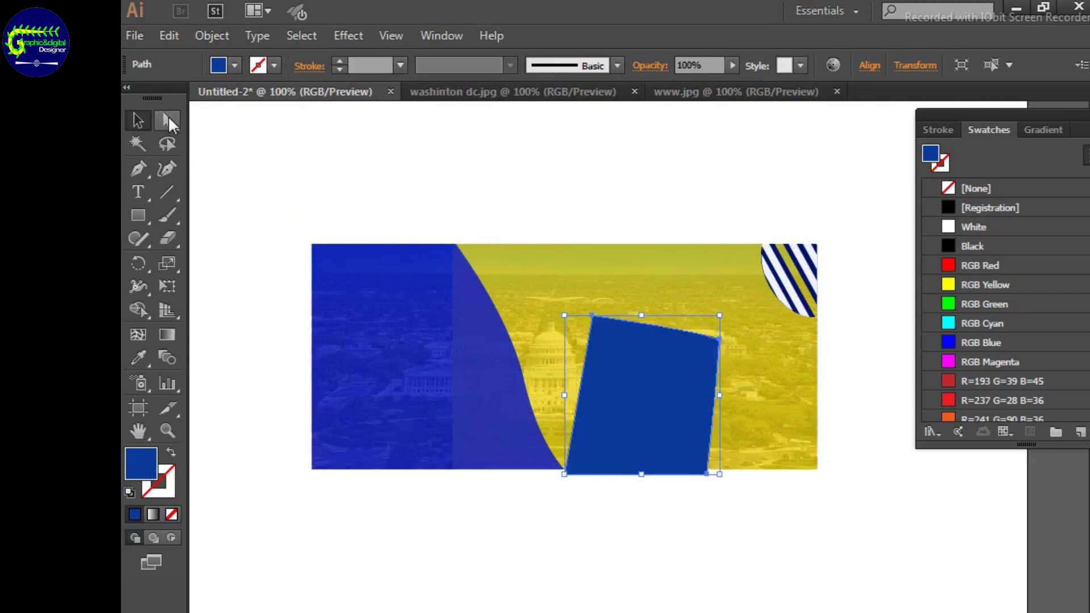
pyautogui.moveTo(696, 313)
pyautogui.mouseDown()
pyautogui.moveTo(708, 340)
pyautogui.moveTo(722, 336)
pyautogui.mouseUp()
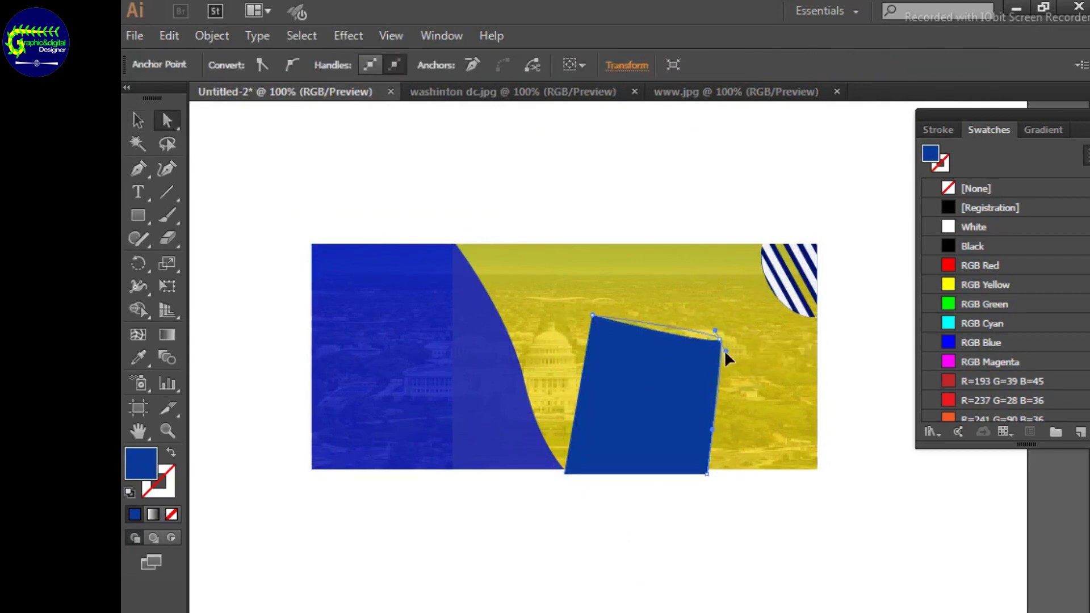
pyautogui.click(755, 470)
pyautogui.click(649, 452)
pyautogui.click(746, 538)
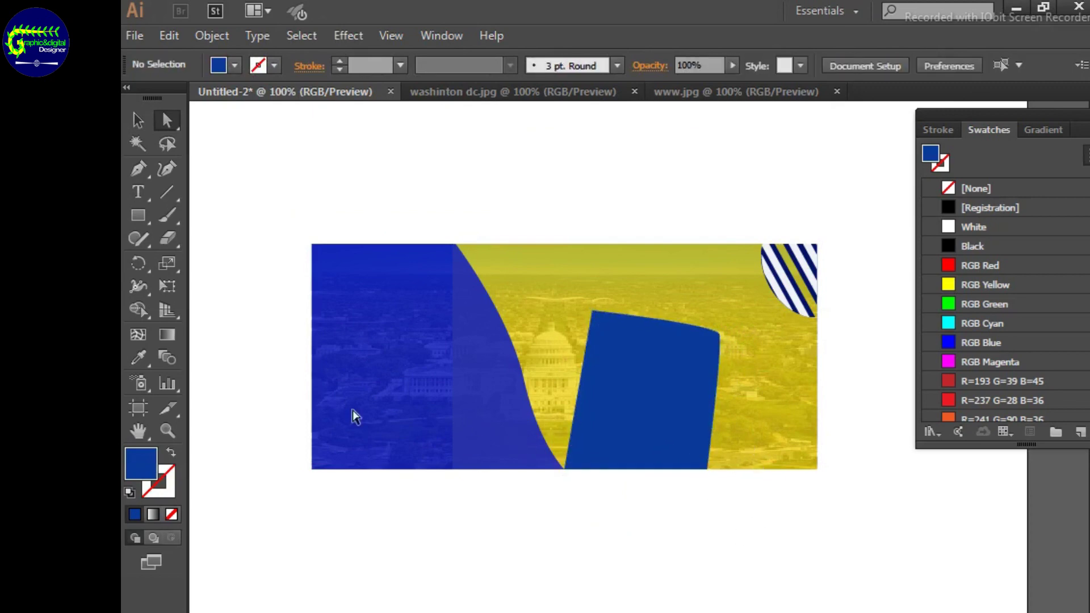
pyautogui.click(659, 423)
pyautogui.keyDown('shift'); pyautogui.click(694, 445); pyautogui.keyUp('shift')
pyautogui.moveTo(141, 220); pyautogui.dragTo(185, 285)
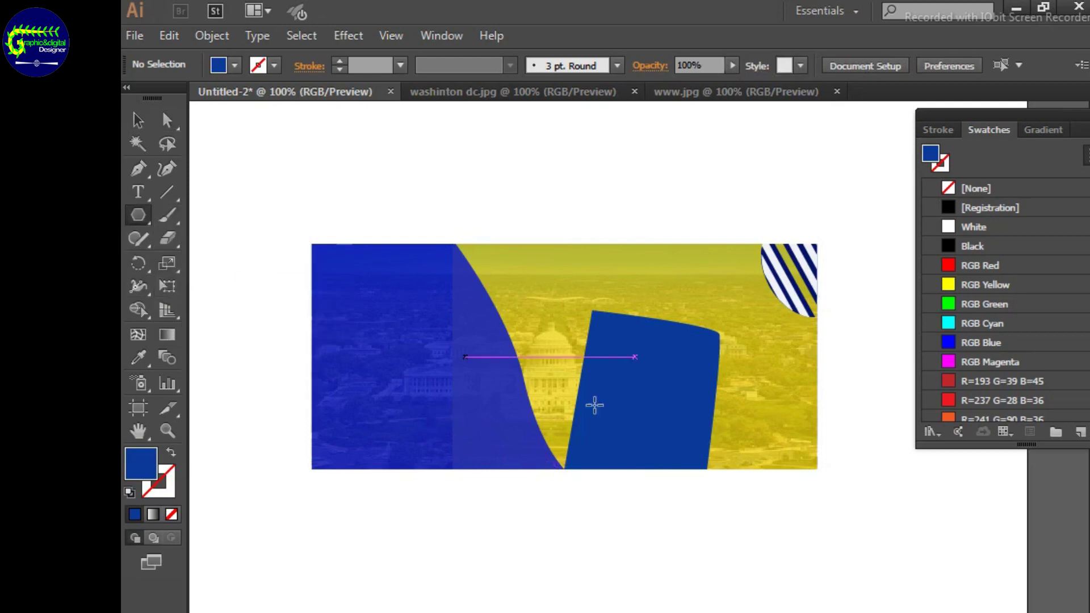
pyautogui.moveTo(530, 338)
pyautogui.mouseDown()
pyautogui.moveTo(599, 420)
pyautogui.moveTo(585, 414)
pyautogui.mouseUp()
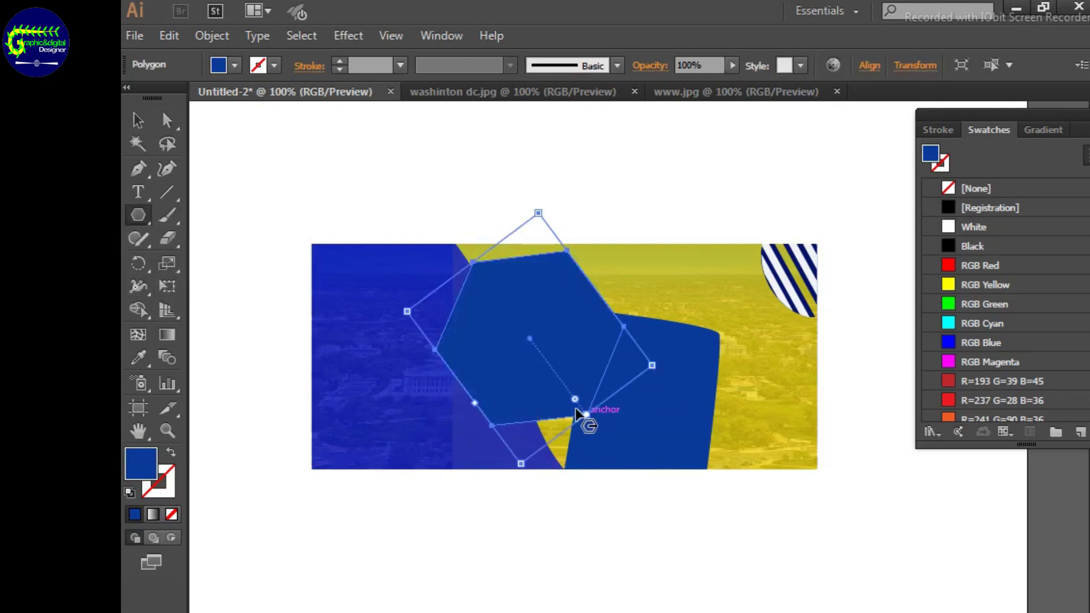
pyautogui.click(138, 120)
pyautogui.moveTo(520, 343); pyautogui.dragTo(597, 387)
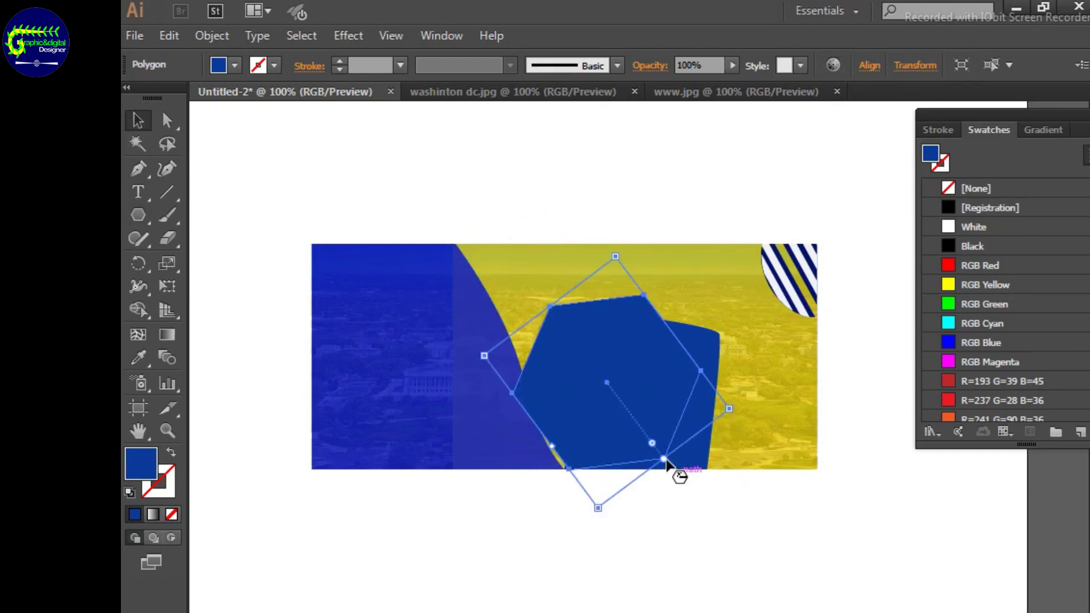
pyautogui.moveTo(664, 460); pyautogui.dragTo(681, 483)
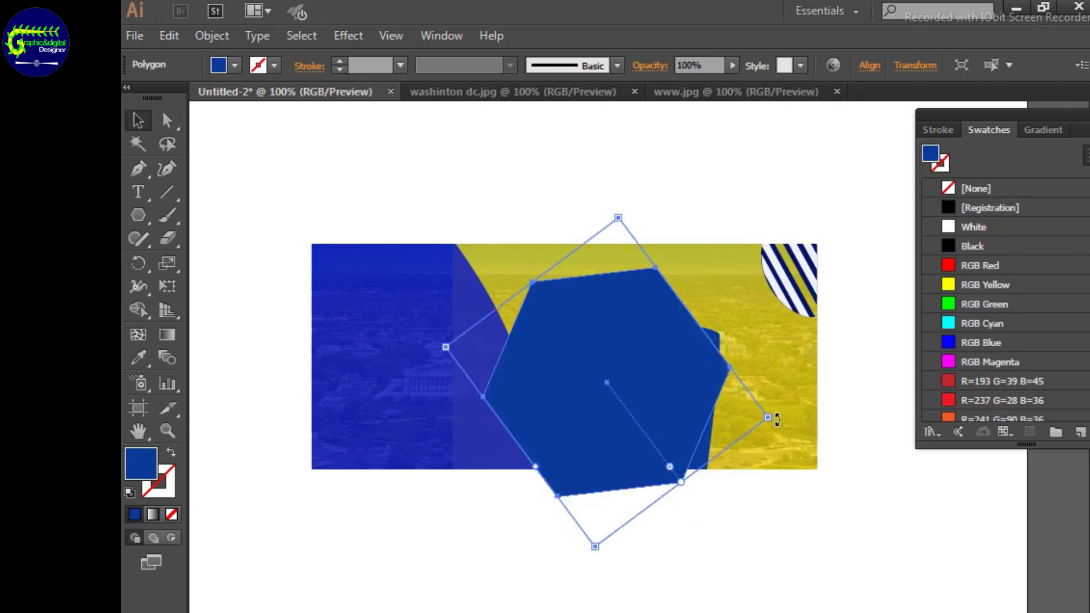
pyautogui.moveTo(777, 420); pyautogui.dragTo(684, 390)
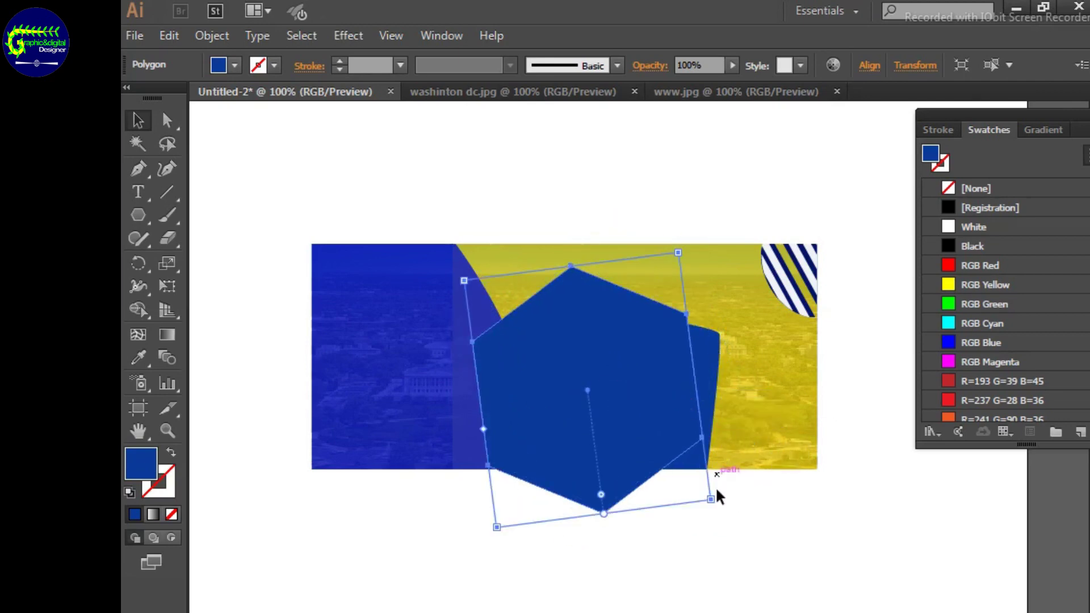
pyautogui.moveTo(717, 496); pyautogui.dragTo(737, 469)
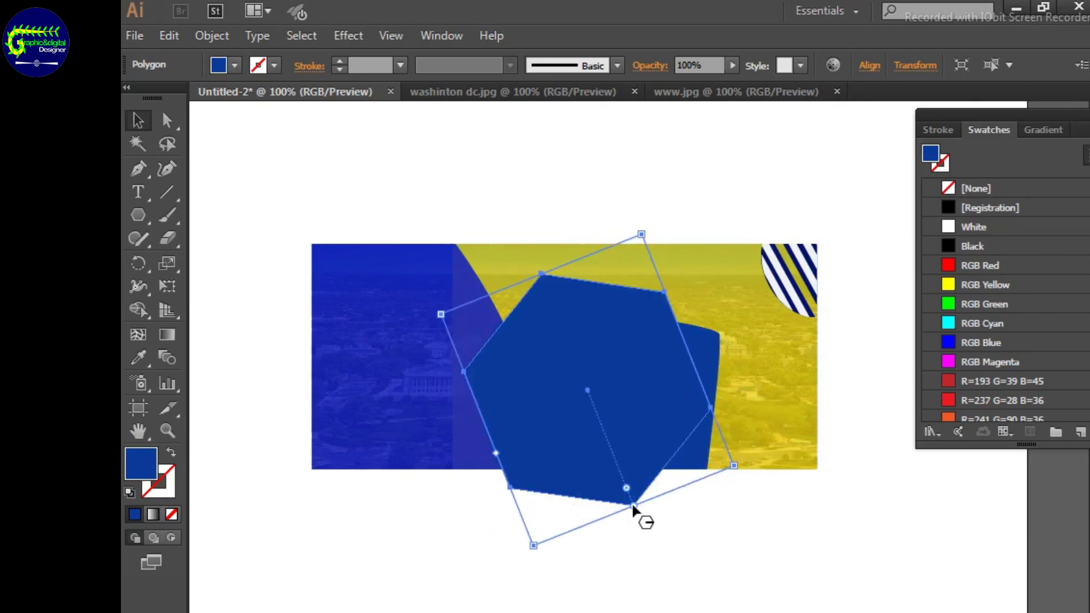
pyautogui.moveTo(633, 505); pyautogui.dragTo(646, 564)
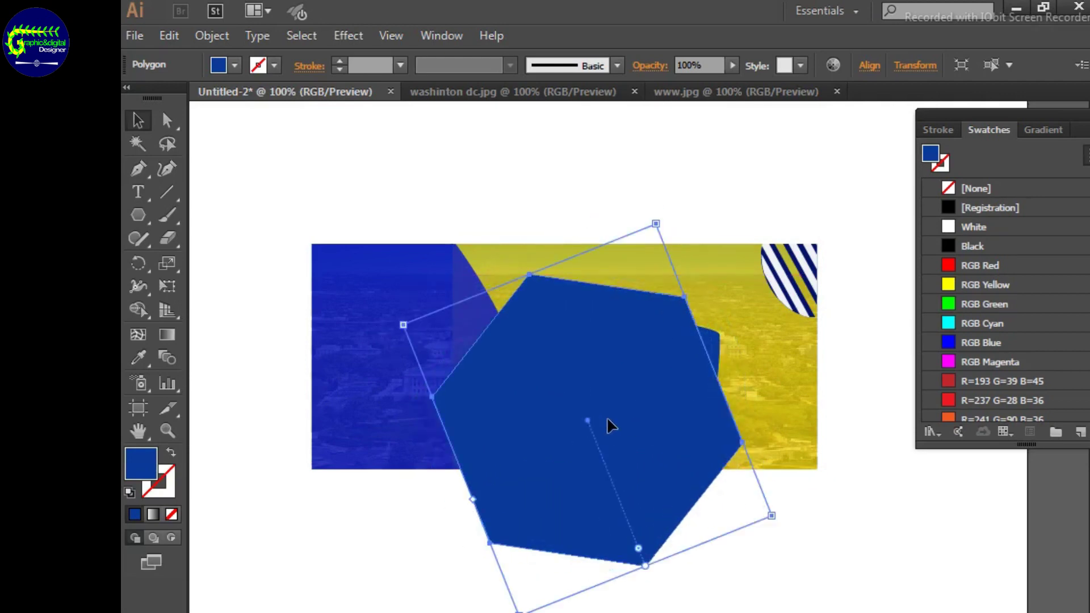
pyautogui.moveTo(403, 325); pyautogui.dragTo(462, 341)
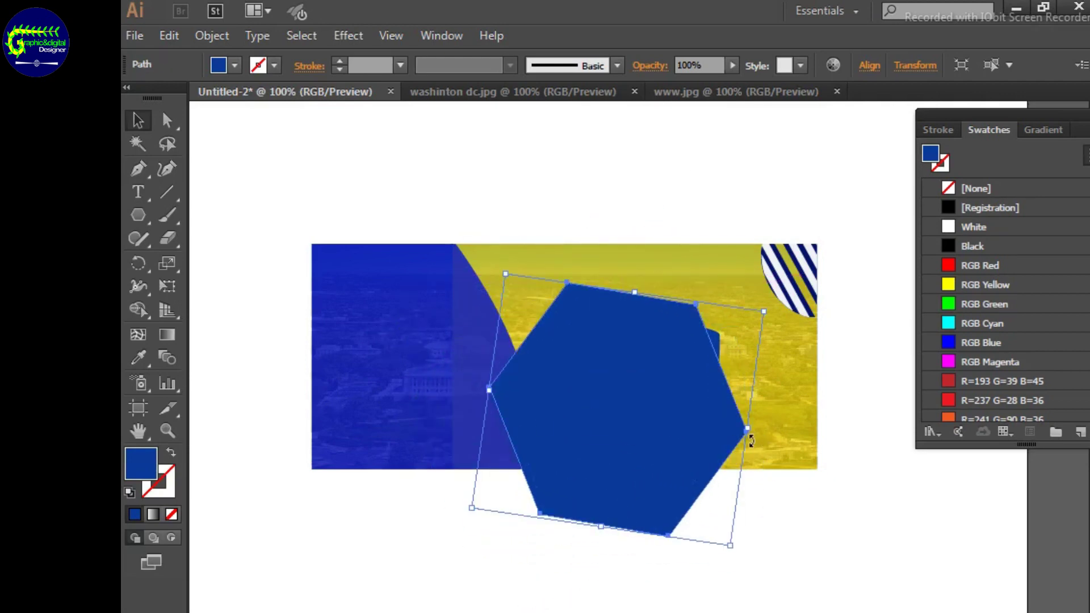
pyautogui.moveTo(758, 427); pyautogui.dragTo(748, 462)
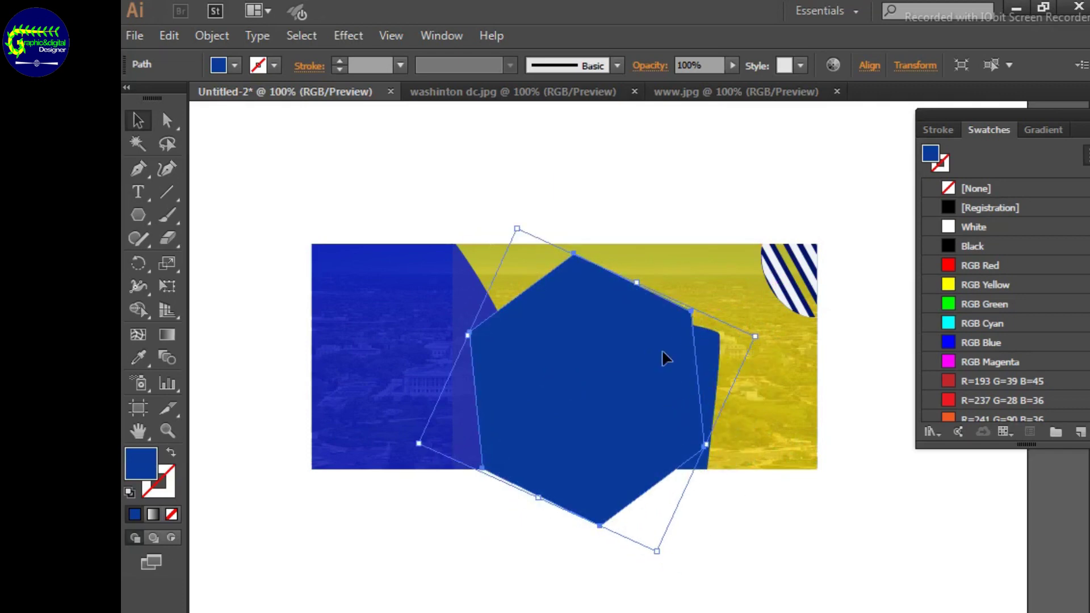
pyautogui.moveTo(517, 228); pyautogui.dragTo(536, 265)
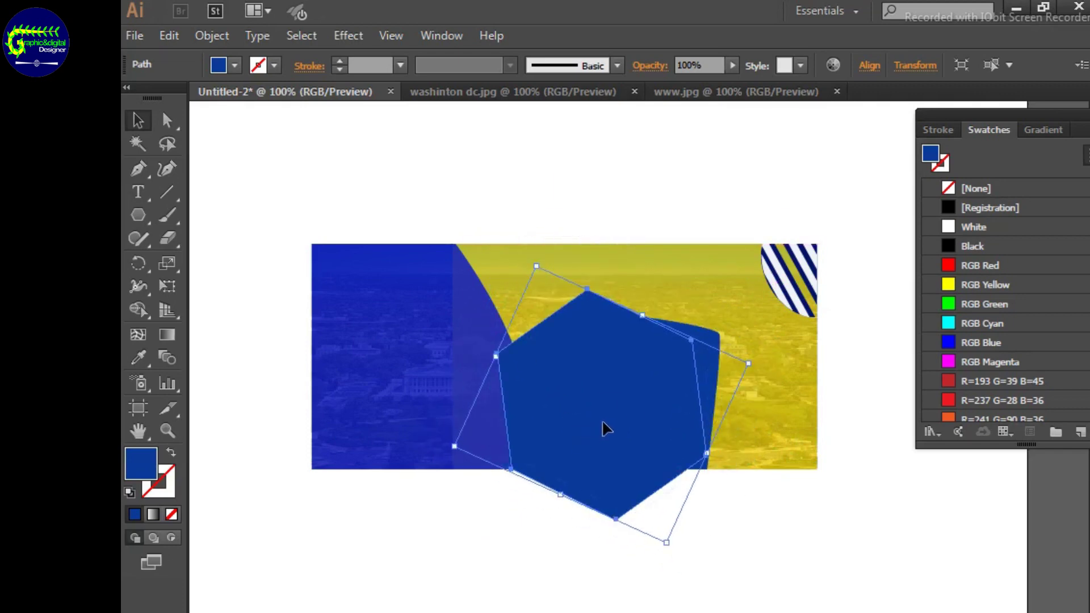
pyautogui.moveTo(603, 422); pyautogui.dragTo(606, 374)
pyautogui.press('Delete')
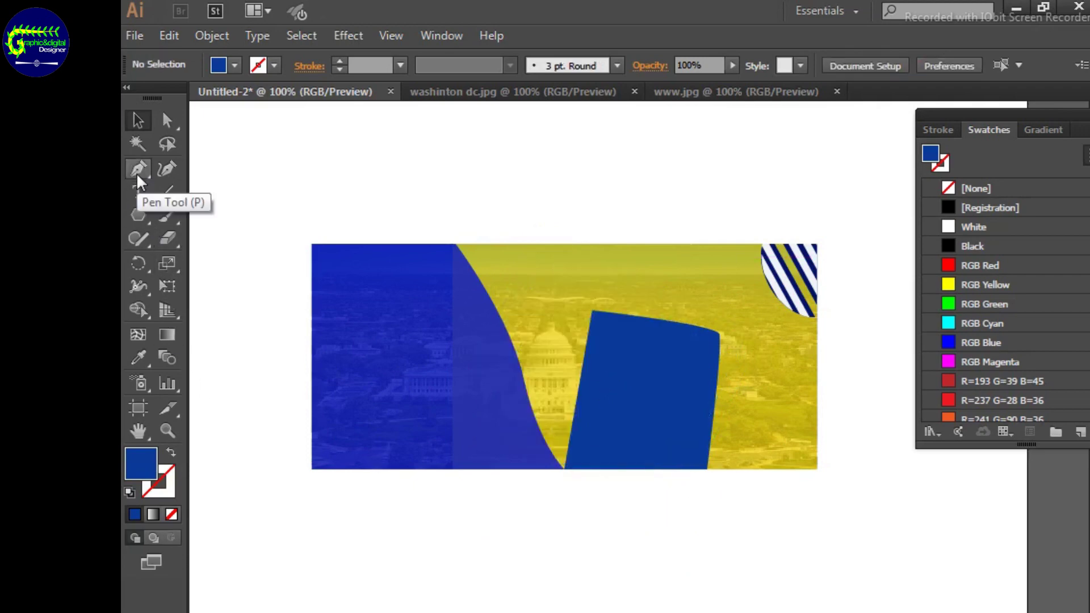
# Draw a blue square over the banner and round its corners to about 25 px
pyautogui.click(138, 215)
pyautogui.click(188, 217)
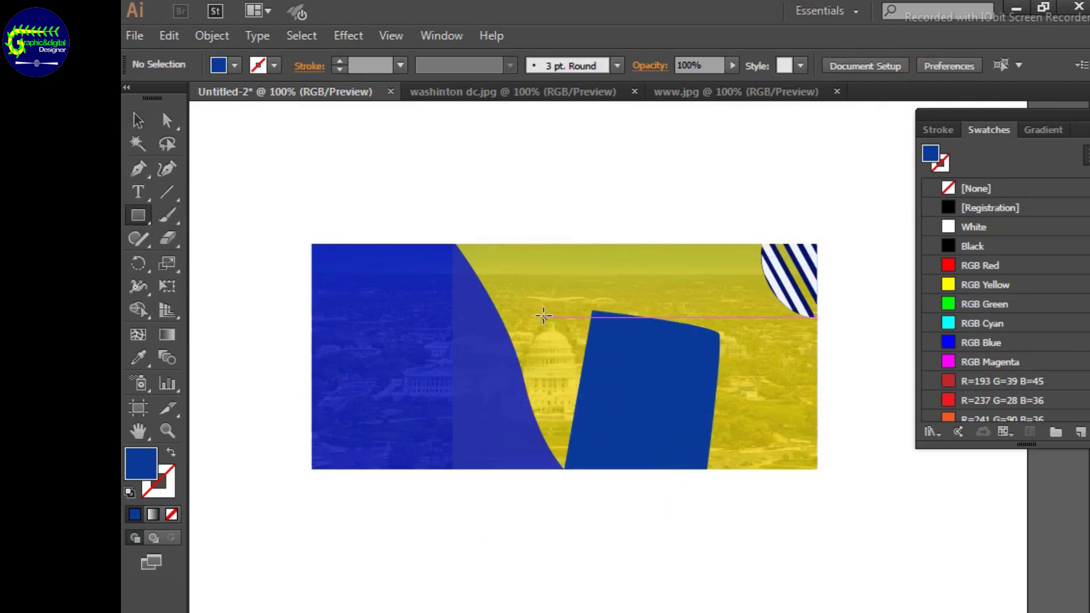
pyautogui.moveTo(543, 317); pyautogui.dragTo(717, 490)
pyautogui.click(166, 120)
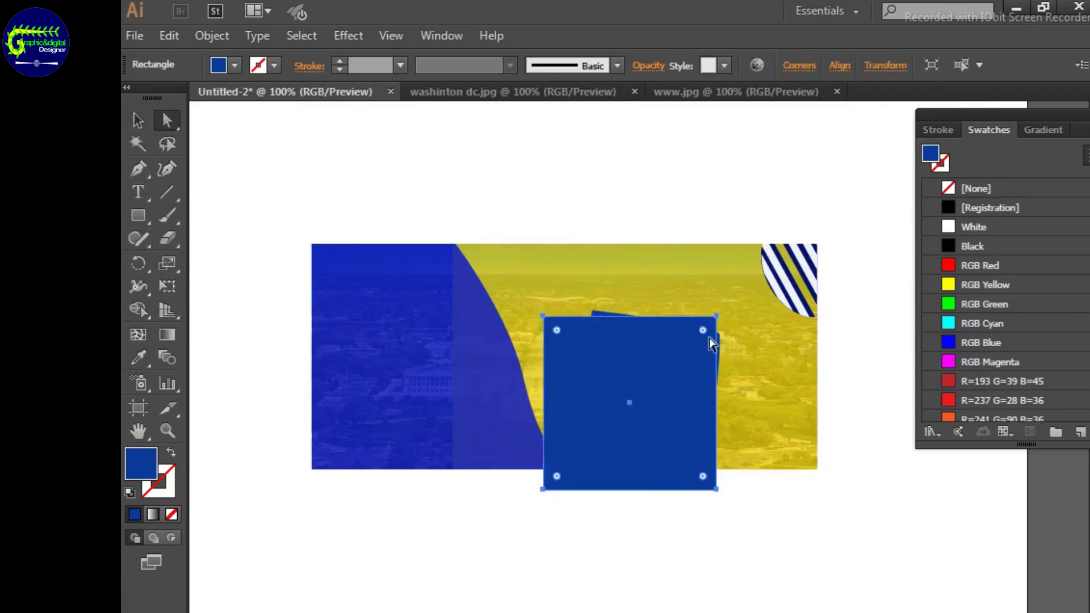
pyautogui.moveTo(704, 332); pyautogui.dragTo(698, 346)
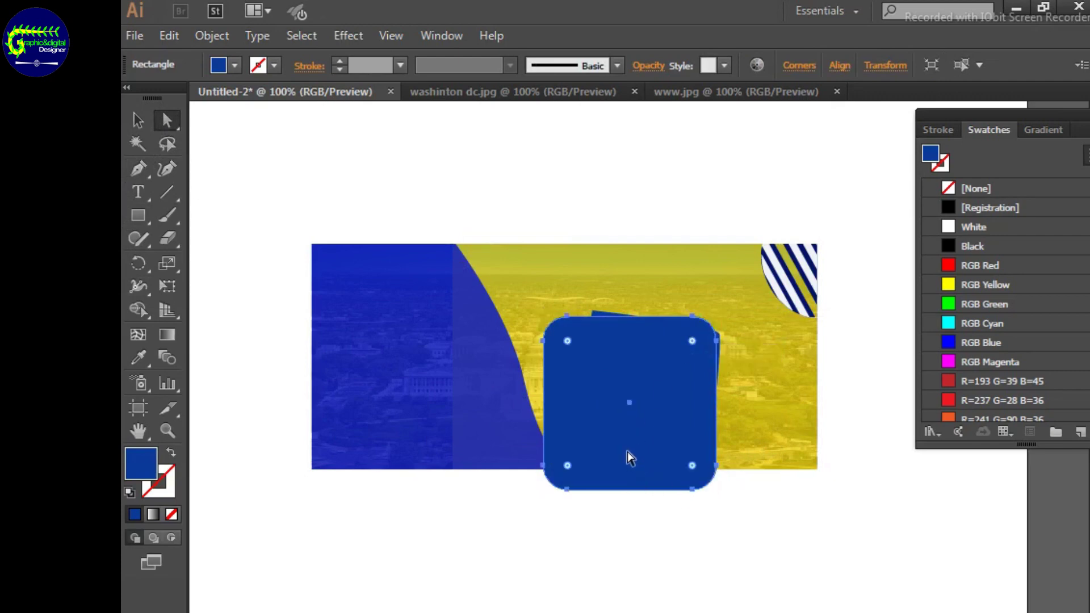
# Rotate the rounded square about 36° and nudge it left and up
pyautogui.click(138, 120)
pyautogui.moveTo(630, 316); pyautogui.dragTo(630, 281)
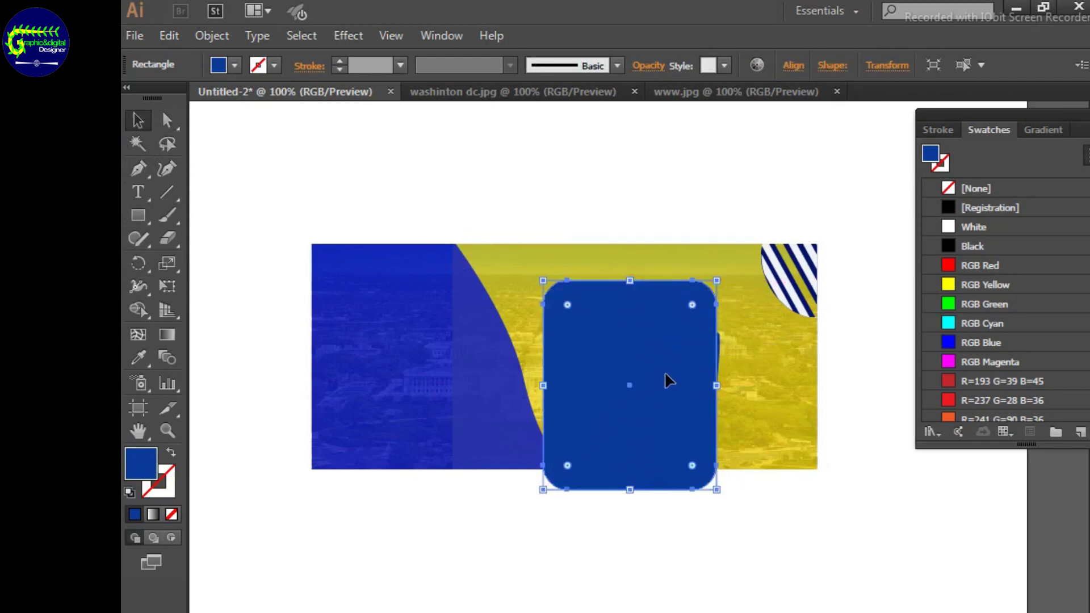
pyautogui.moveTo(718, 281); pyautogui.dragTo(717, 316)
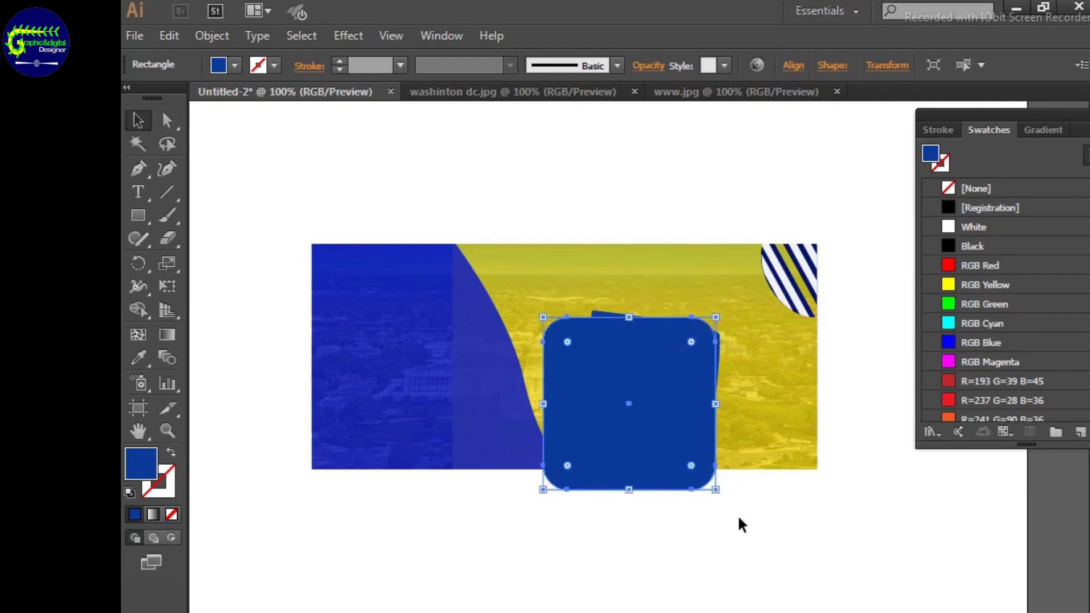
pyautogui.moveTo(727, 499); pyautogui.dragTo(750, 422)
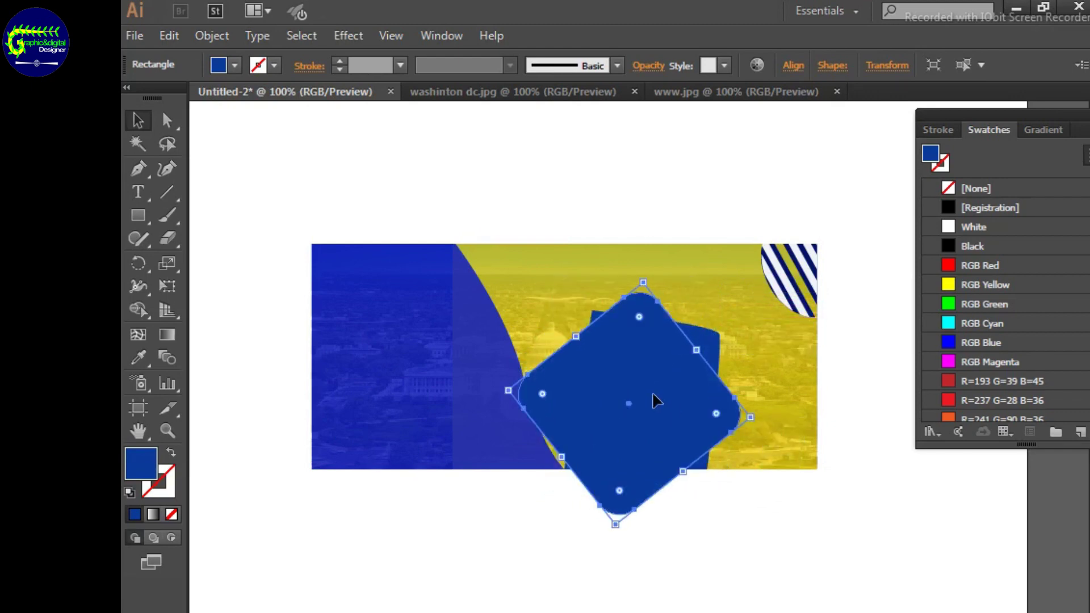
pyautogui.hotkey('shift', 'Left')
pyautogui.hotkey('shift', 'Left')
pyautogui.hotkey('shift', 'Up')
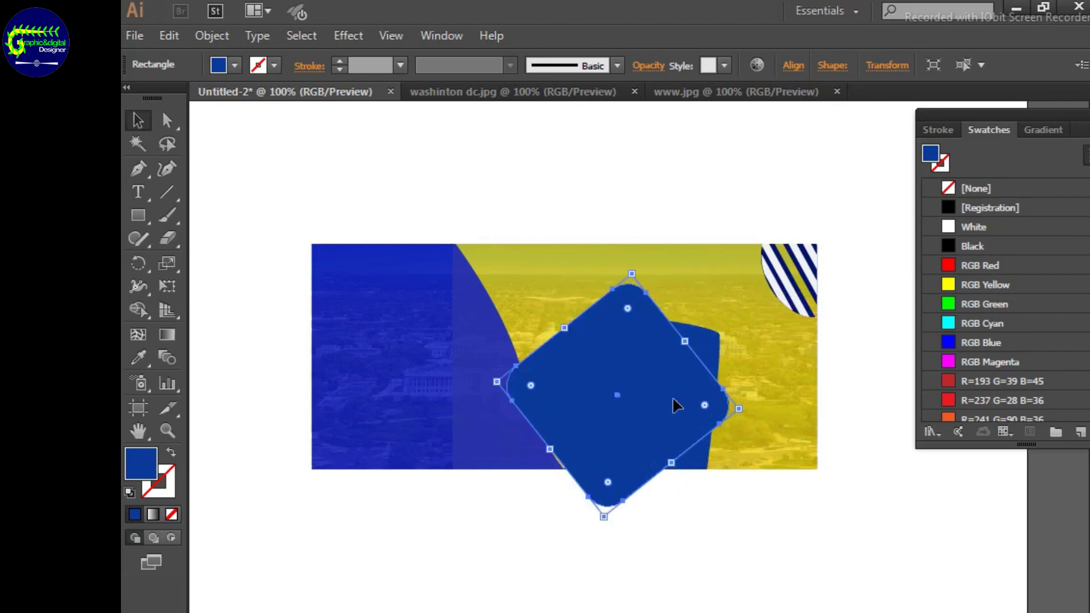
pyautogui.click(701, 537)
# Unlock all banner artwork and trim the blue shape's part below the banner
pyautogui.click(211, 35)
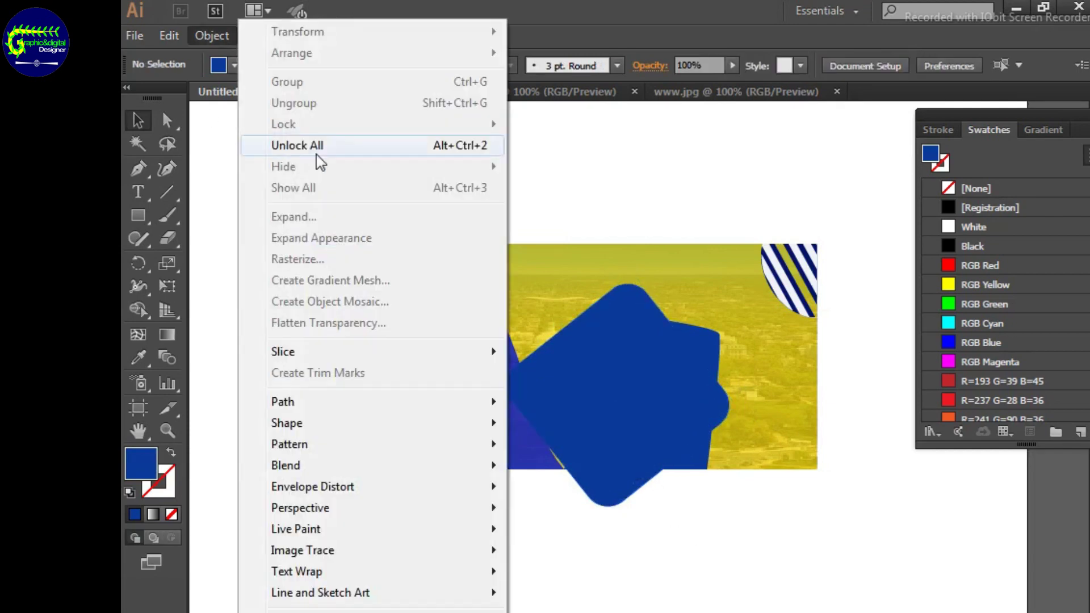
pyautogui.click(317, 153)
pyautogui.click(689, 518)
pyautogui.hotkey('ctrl', 'a')
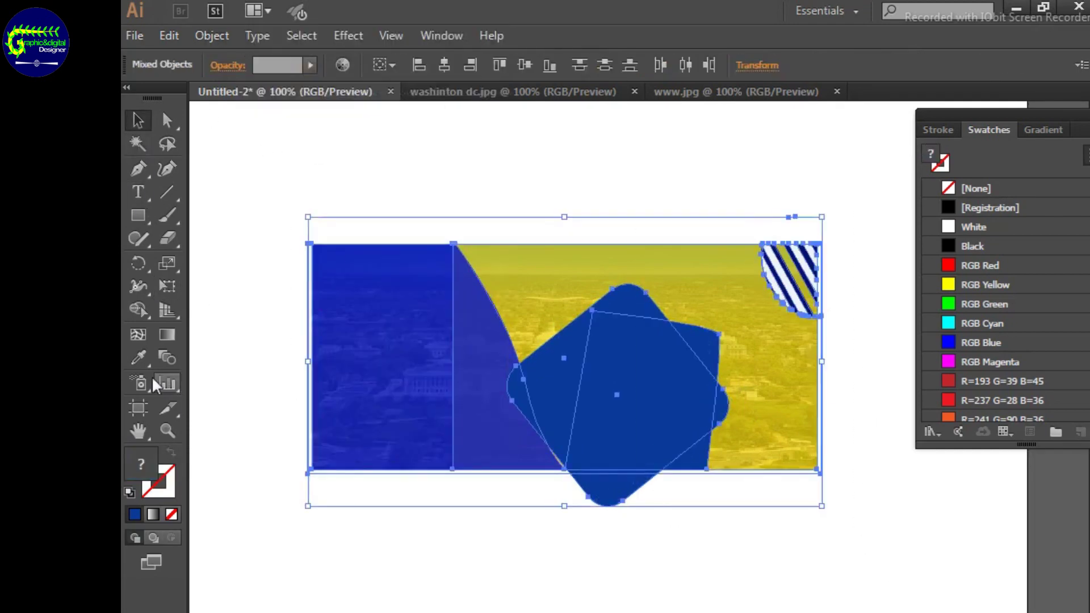
pyautogui.click(138, 334)
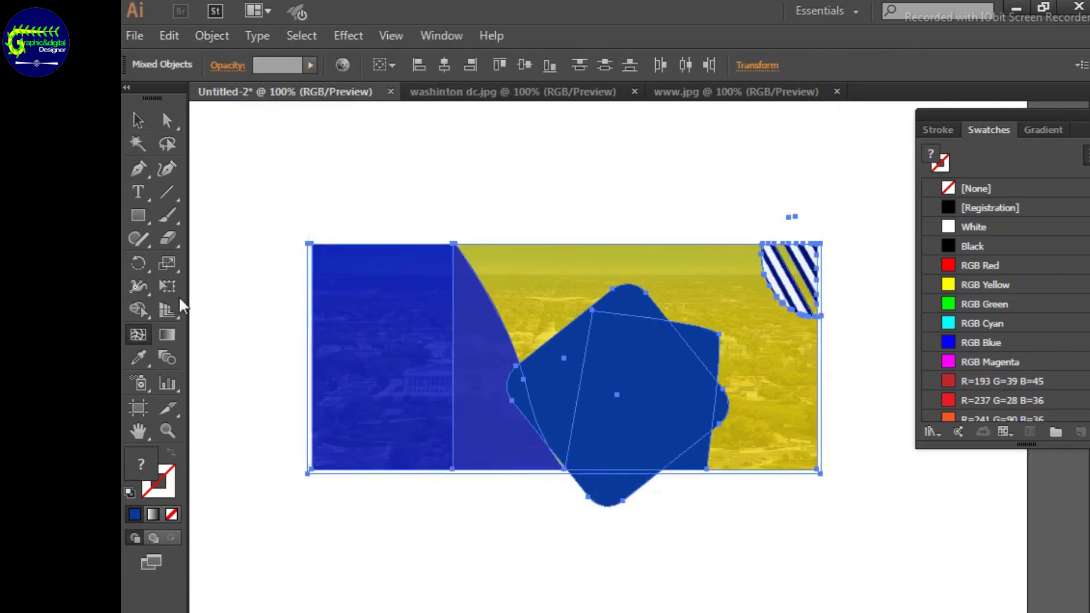
pyautogui.hotkey('ctrl', 'z')
pyautogui.click(138, 120)
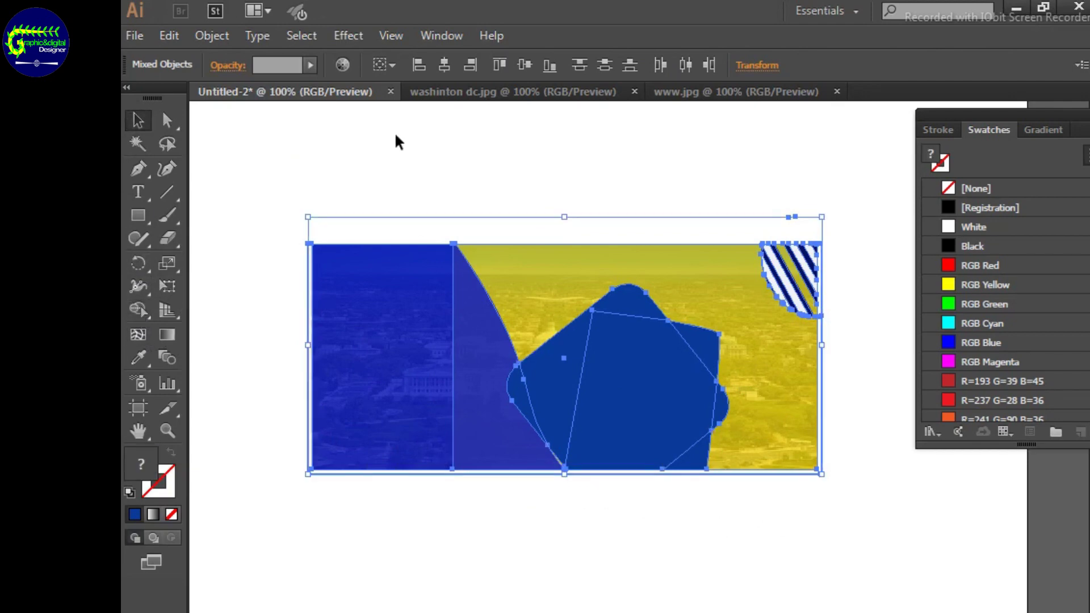
pyautogui.click(397, 142)
pyautogui.click(628, 404)
pyautogui.click(736, 91)
pyautogui.moveTo(653, 342)
pyautogui.mouseDown()
pyautogui.moveTo(421, 224)
pyautogui.moveTo(614, 374)
pyautogui.mouseUp()
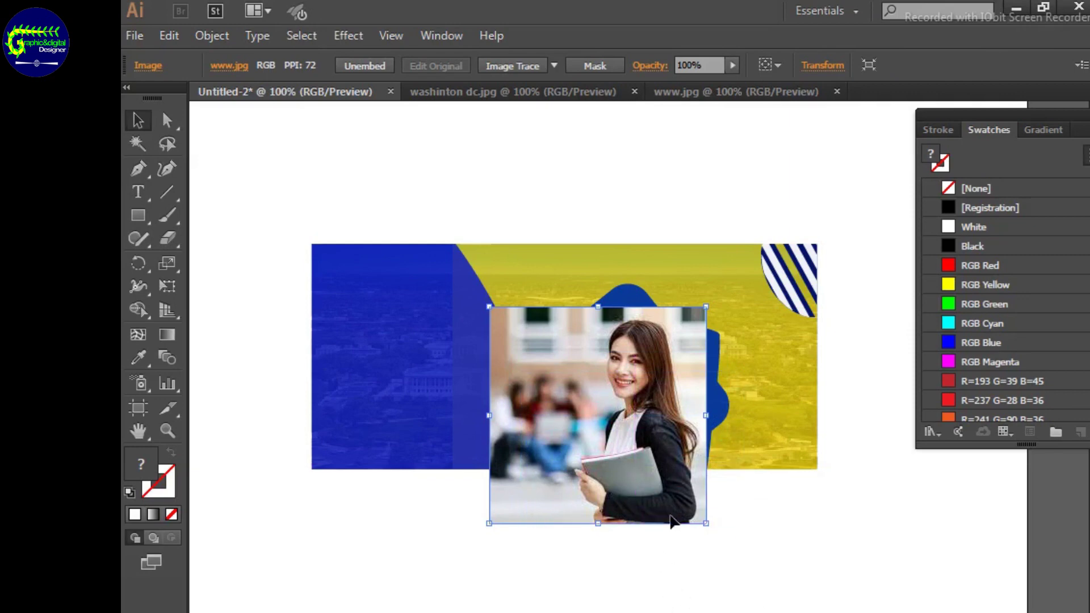
pyautogui.moveTo(672, 521); pyautogui.dragTo(1016, 610)
pyautogui.moveTo(638, 414); pyautogui.dragTo(590, 548)
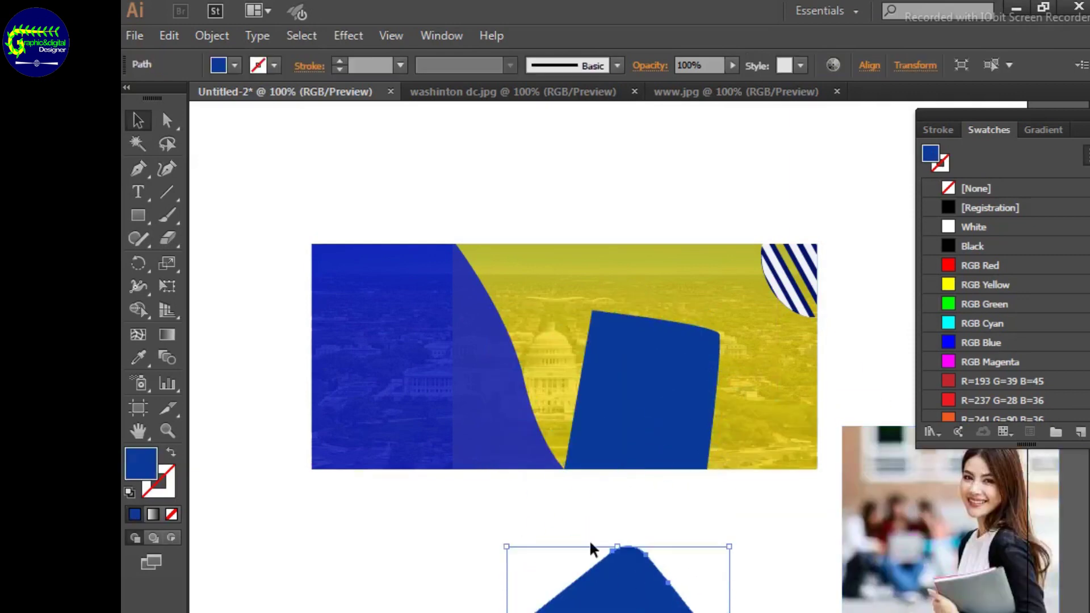
pyautogui.moveTo(281, 194); pyautogui.dragTo(826, 483)
pyautogui.click(212, 36)
pyautogui.click(276, 118)
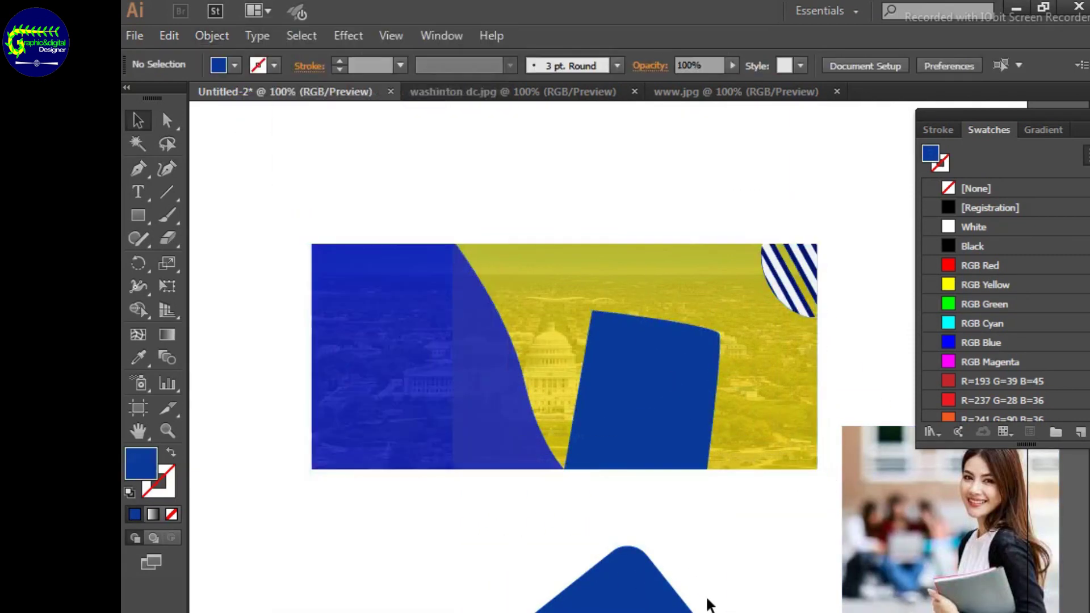
pyautogui.moveTo(647, 590); pyautogui.dragTo(648, 328)
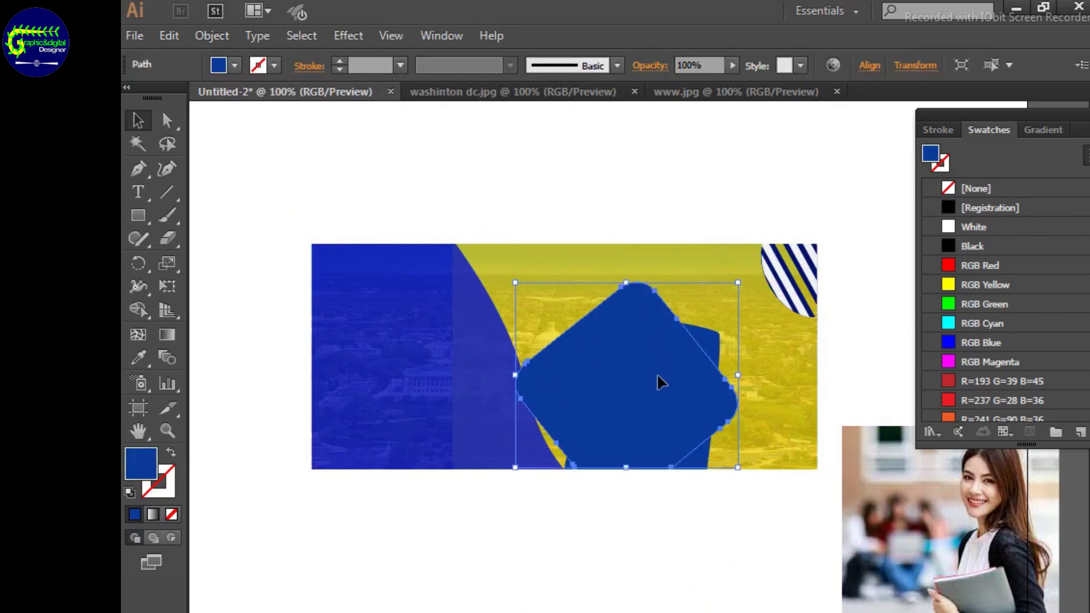
# Place the photo behind the rounded blue shape and make a clipping mask from them
pyautogui.click(726, 529)
pyautogui.moveTo(810, 474)
pyautogui.mouseDown()
pyautogui.moveTo(601, 373)
pyautogui.moveTo(619, 371)
pyautogui.moveTo(630, 409)
pyautogui.mouseUp()
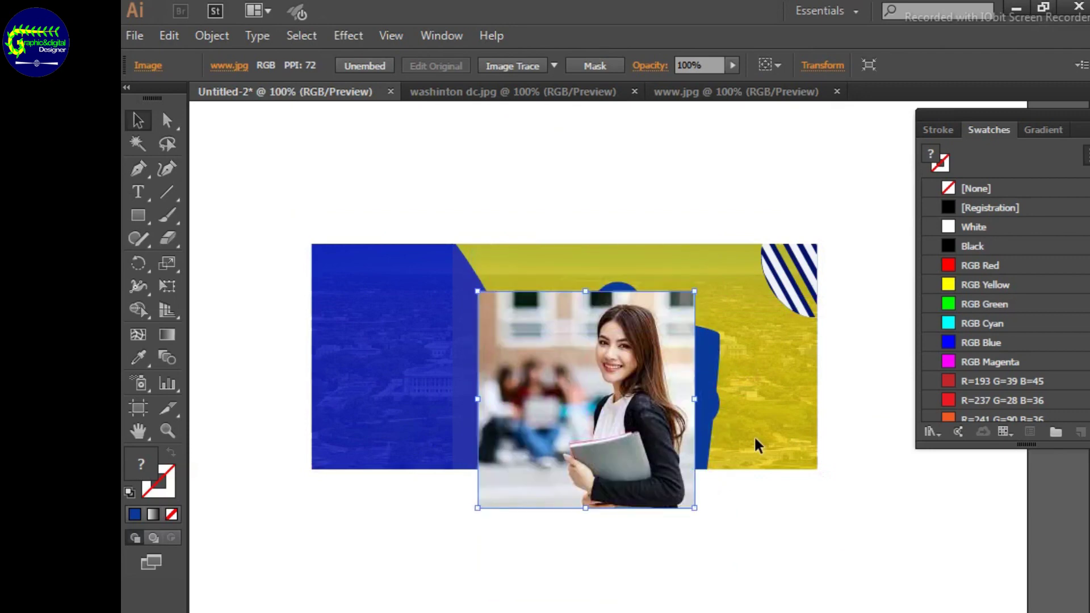
pyautogui.hotkey('ctrl', '[')
pyautogui.rightClick(758, 437)
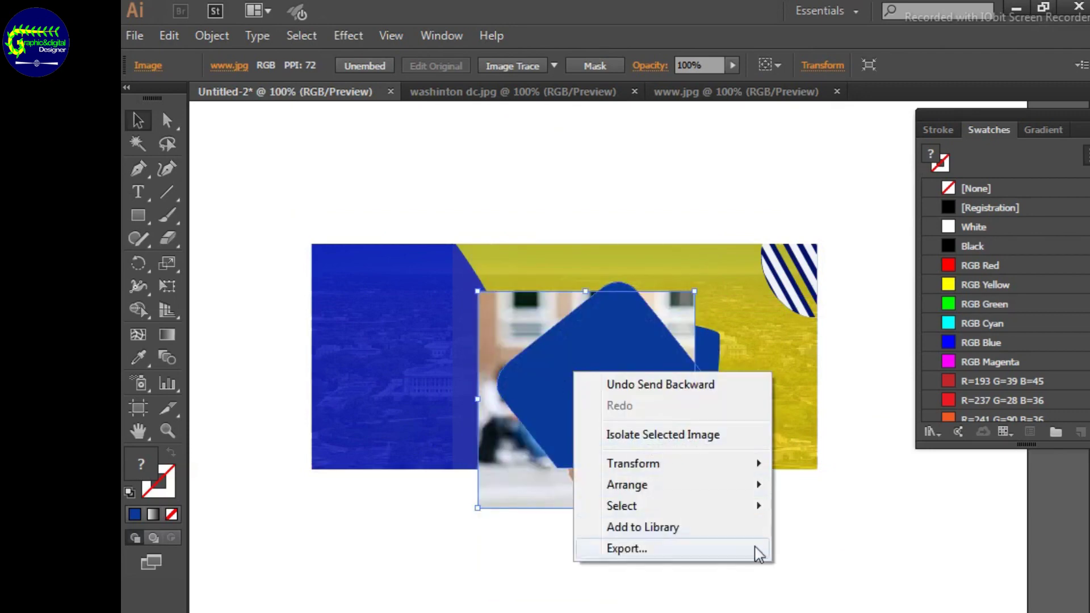
pyautogui.moveTo(791, 530); pyautogui.dragTo(681, 466)
pyautogui.rightClick(595, 348)
pyautogui.click(700, 462)
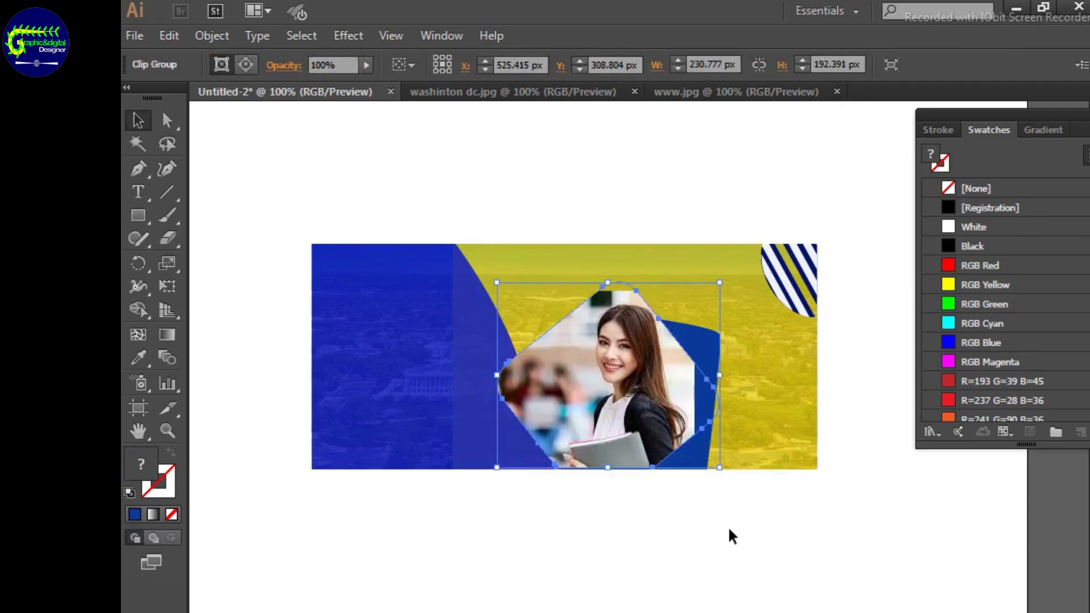
pyautogui.click(769, 541)
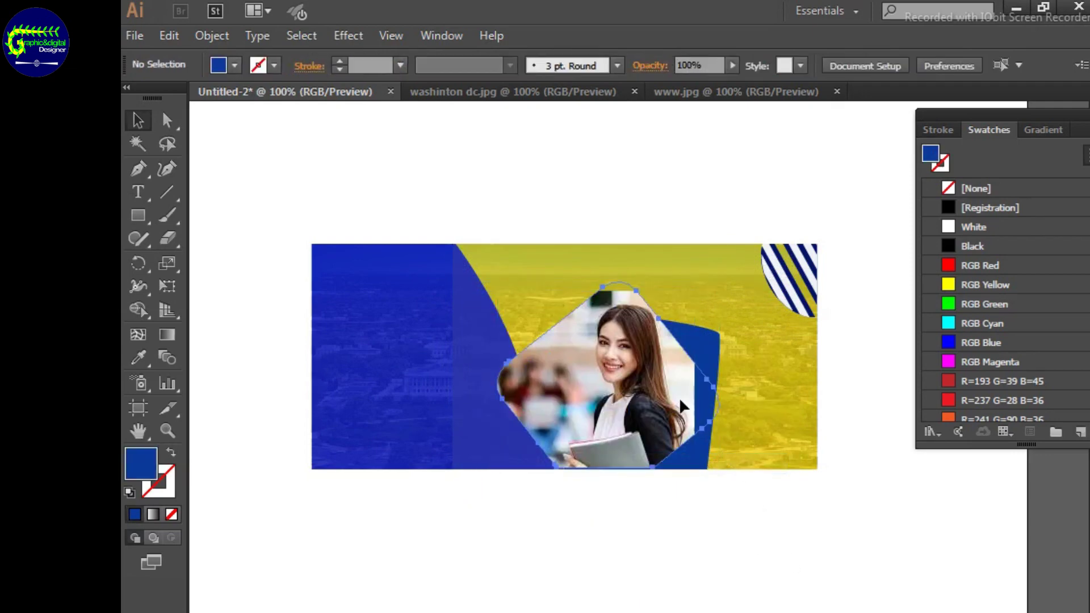
# Stretch the clipped photo taller upward
pyautogui.click(661, 413)
pyautogui.moveTo(605, 406); pyautogui.dragTo(636, 416)
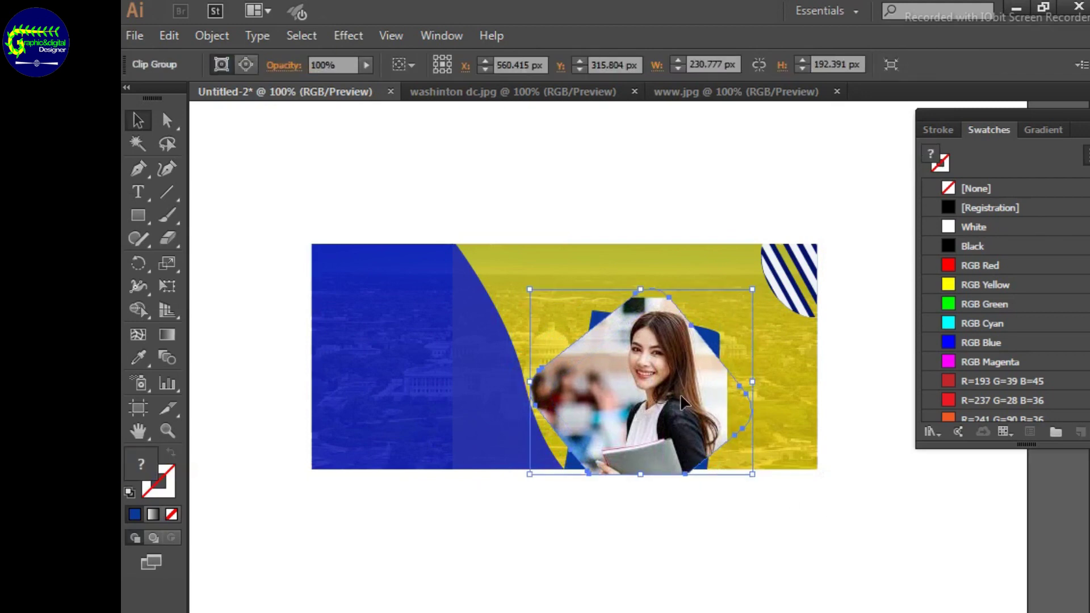
pyautogui.hotkey('ctrl', 'z')
pyautogui.click(738, 500)
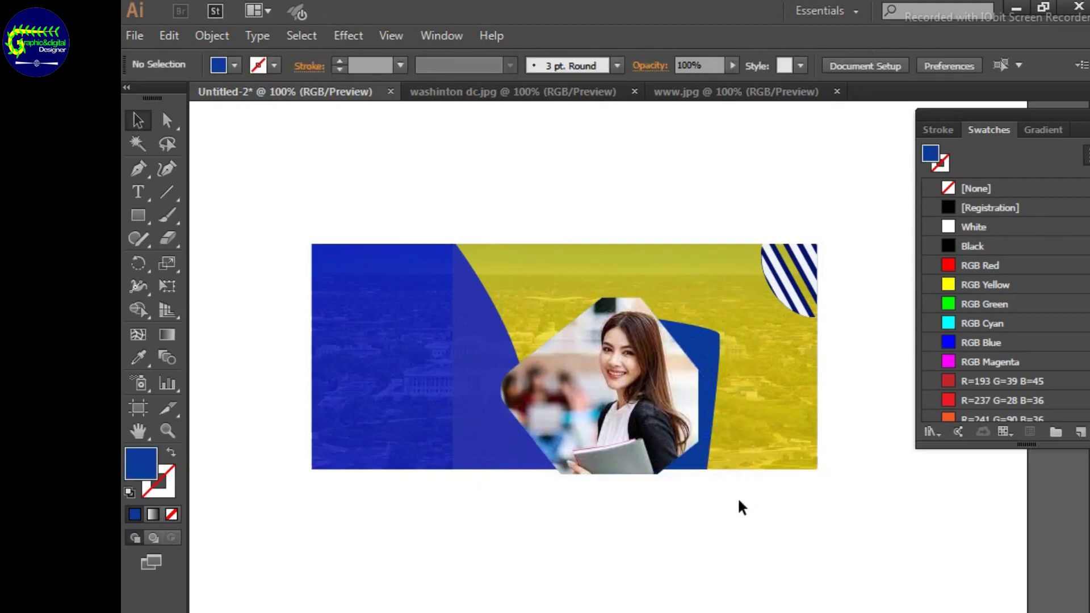
pyautogui.click(624, 463)
pyautogui.moveTo(611, 290); pyautogui.dragTo(611, 255)
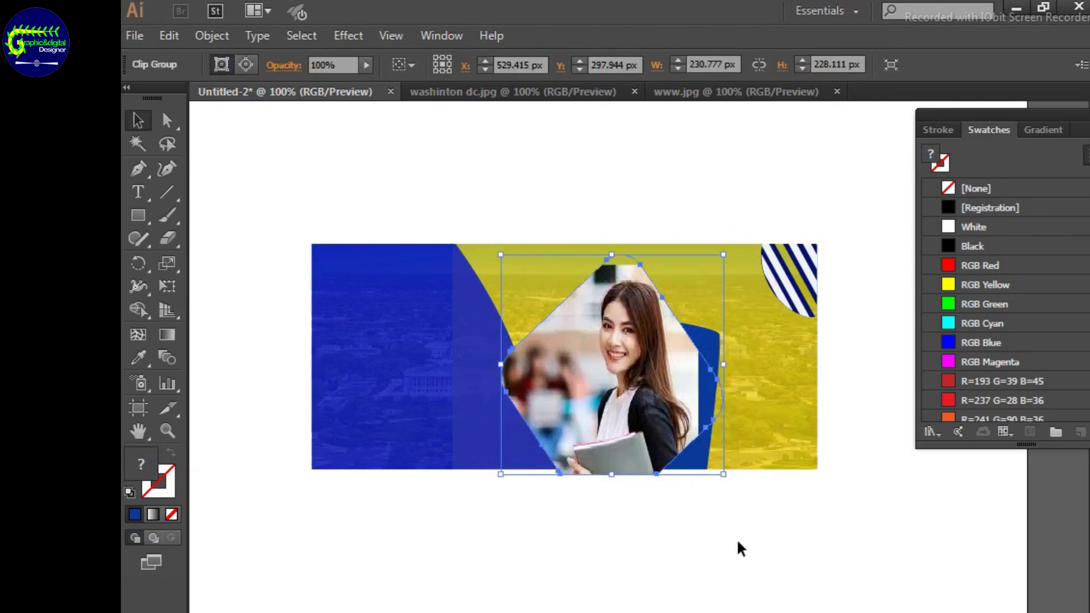
pyautogui.hotkey('ctrl', '+')
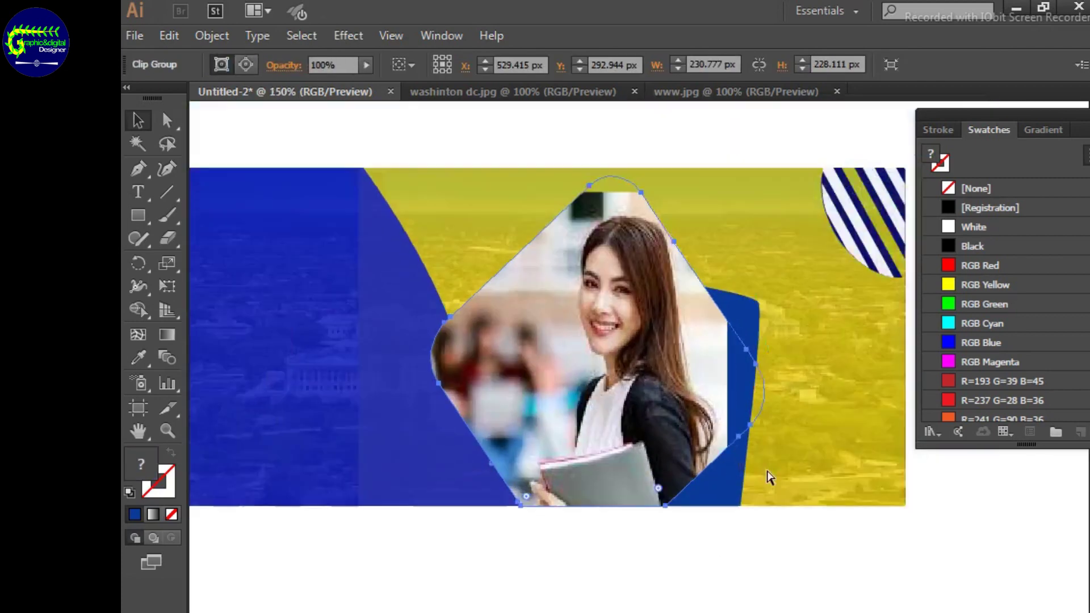
pyautogui.hotkey('ctrl', '-')
pyautogui.click(771, 506)
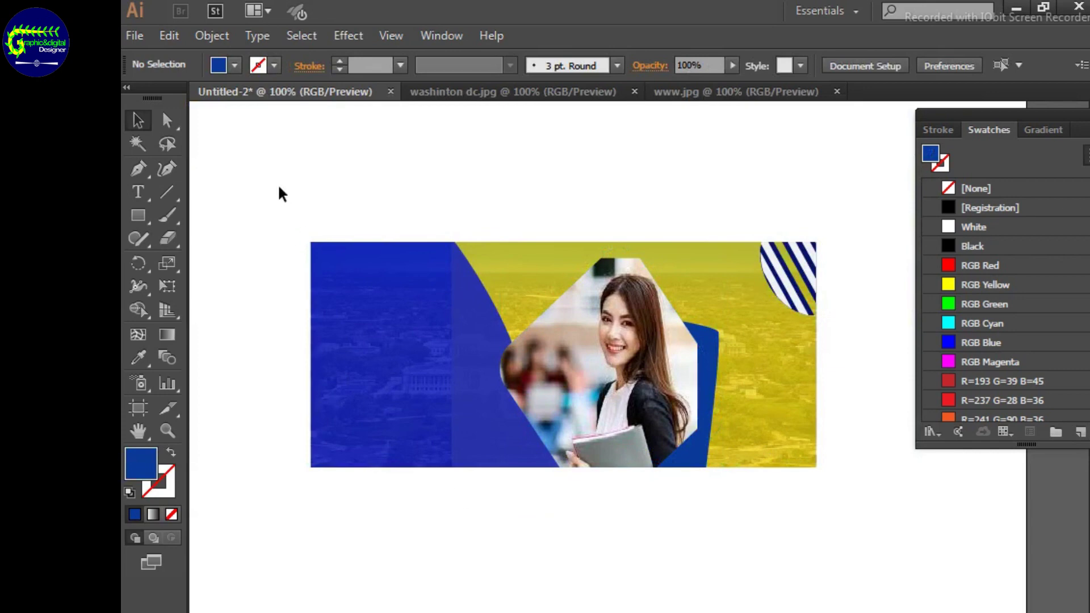
# Unlock all and widen the blue panel behind the photo rightward and upward
pyautogui.moveTo(279, 193); pyautogui.dragTo(323, 302)
pyautogui.click(212, 35)
pyautogui.click(284, 144)
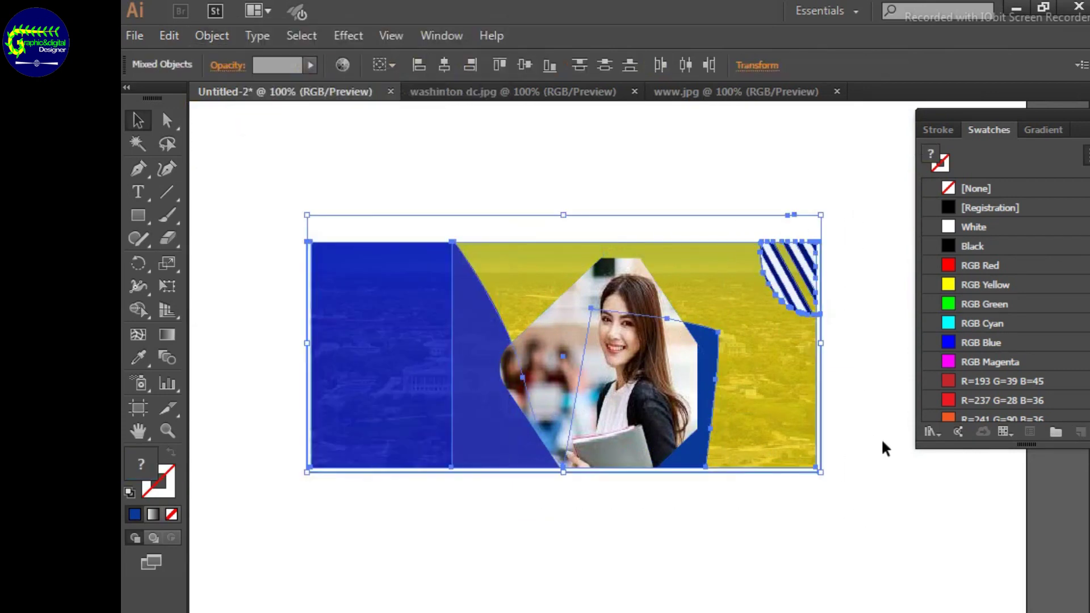
pyautogui.click(883, 448)
pyautogui.click(707, 431)
pyautogui.moveTo(719, 388); pyautogui.dragTo(746, 390)
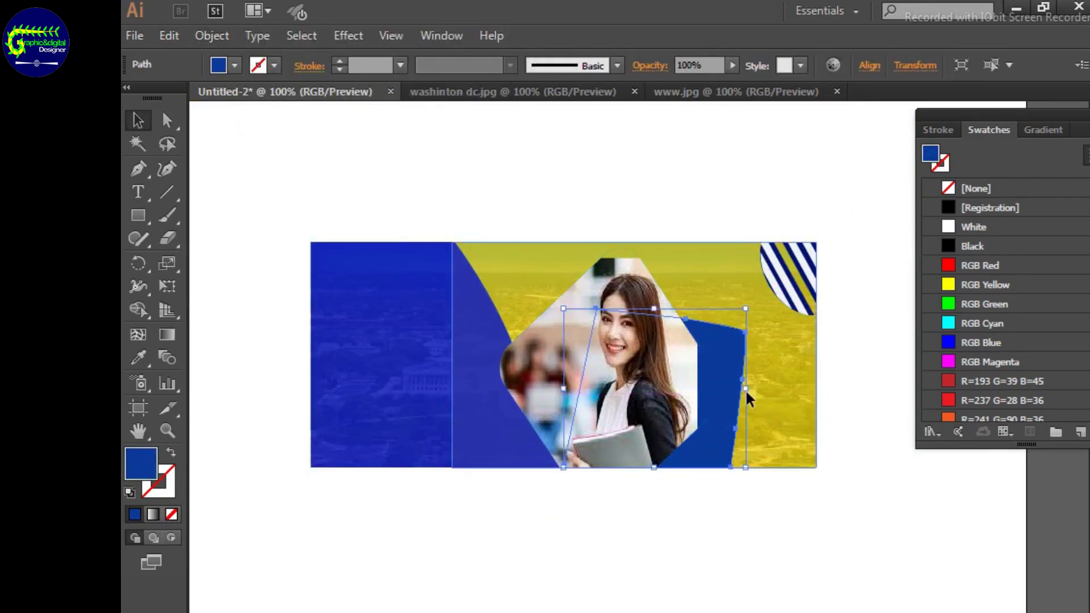
pyautogui.moveTo(746, 309); pyautogui.dragTo(745, 293)
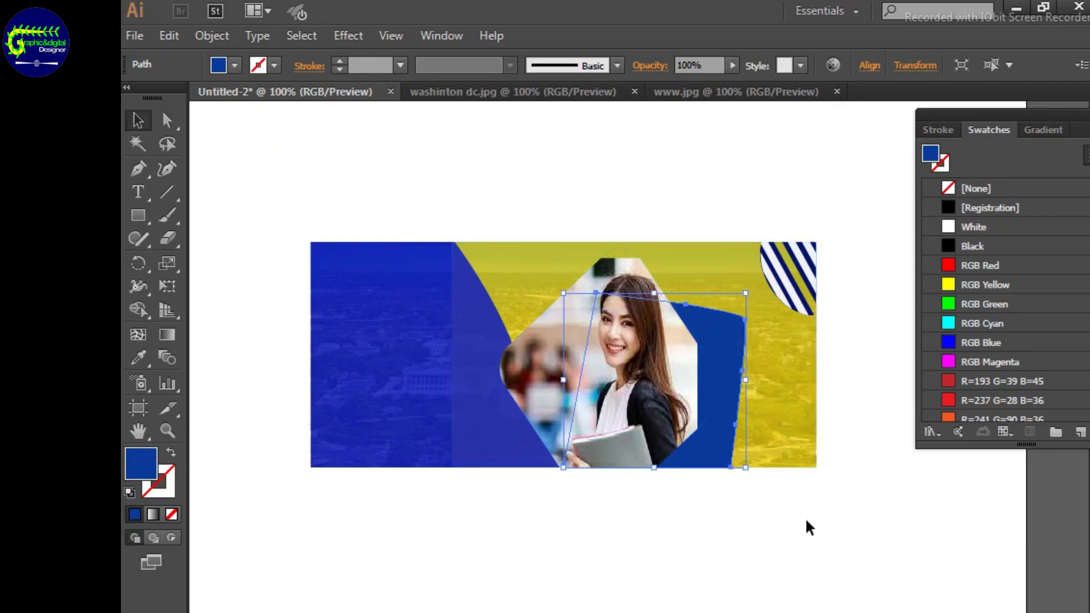
pyautogui.click(639, 527)
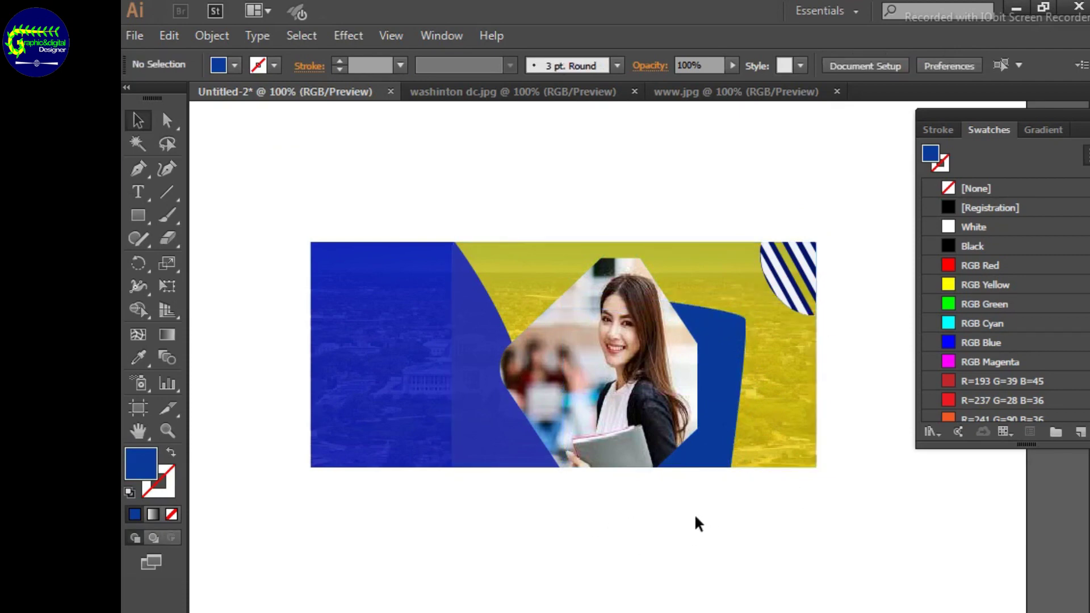
# Lock all the banner artwork again
pyautogui.moveTo(275, 200); pyautogui.dragTo(847, 520)
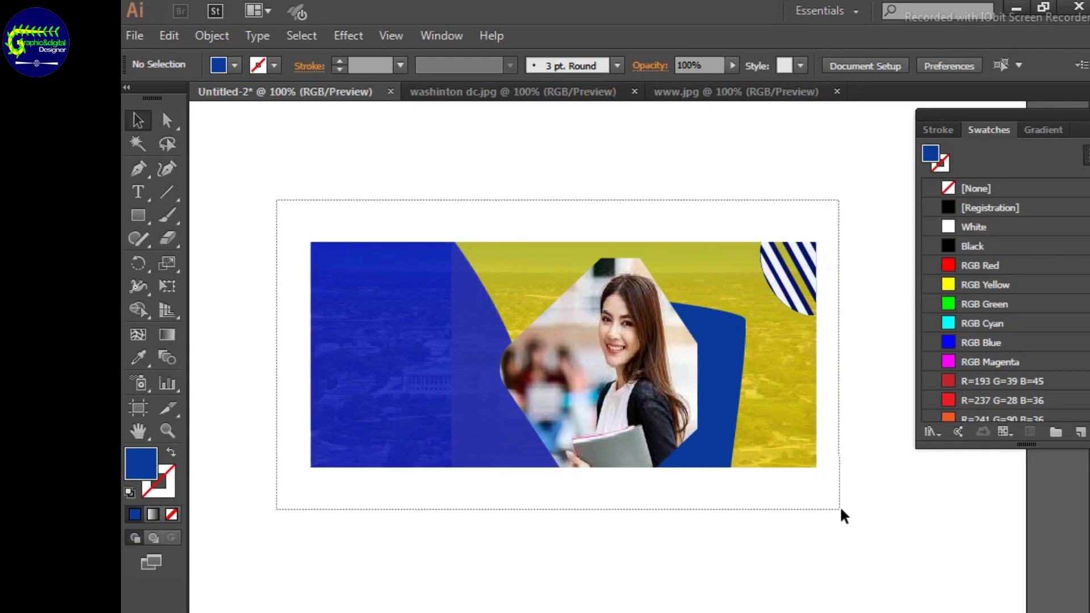
pyautogui.click(212, 35)
pyautogui.click(536, 162)
pyautogui.hotkey('ctrl', '+')
pyautogui.hotkey('ctrl', '+')
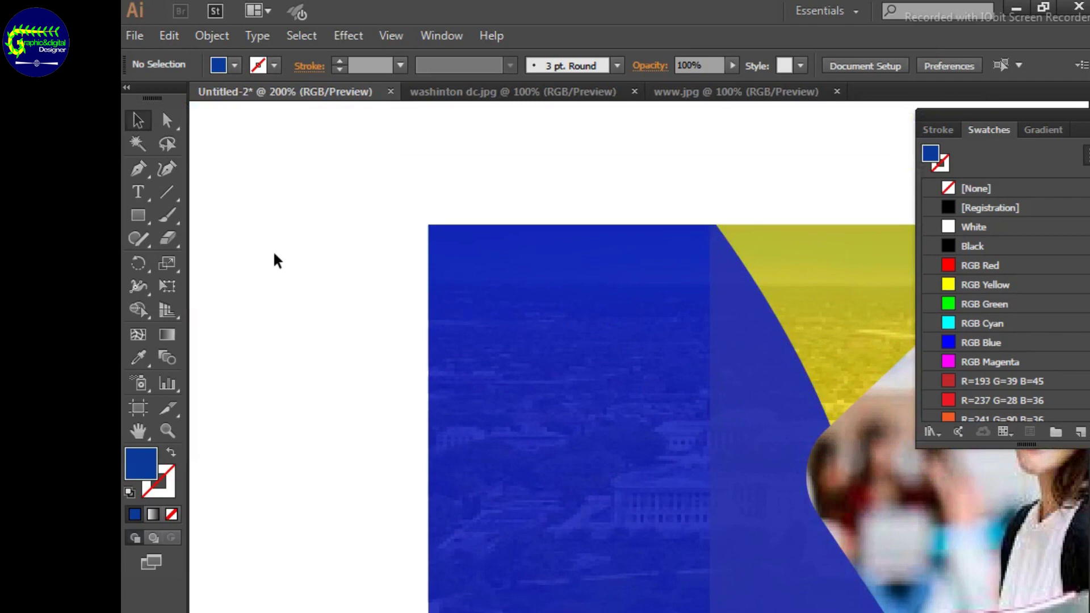
# Type SCHOOL at the banner's top left and give it a near-white fill
pyautogui.press('t')
pyautogui.click(466, 254)
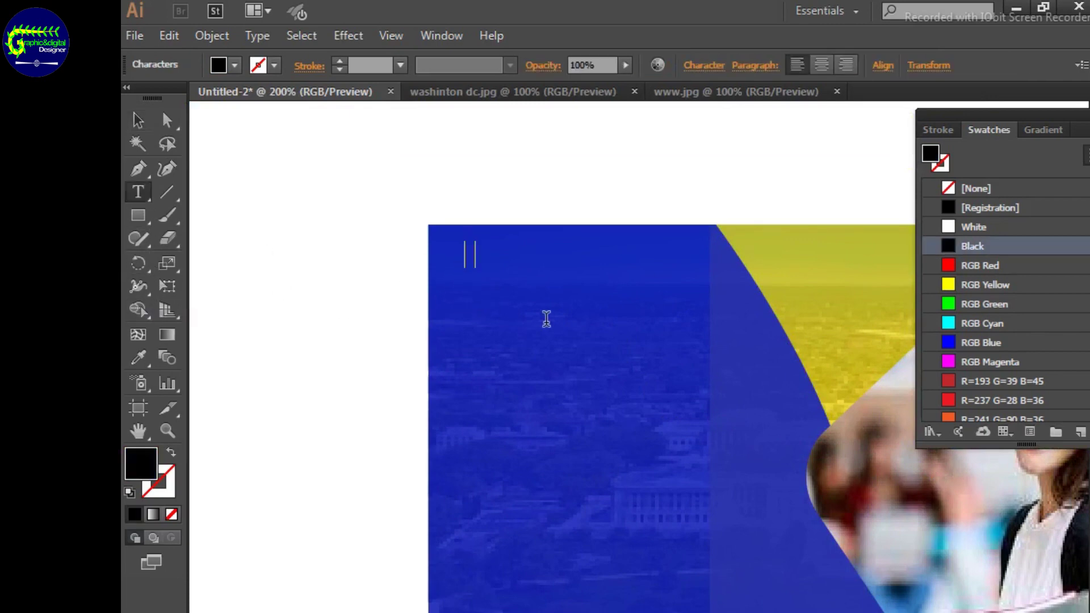
pyautogui.write('SCHOOL')
pyautogui.click(138, 120)
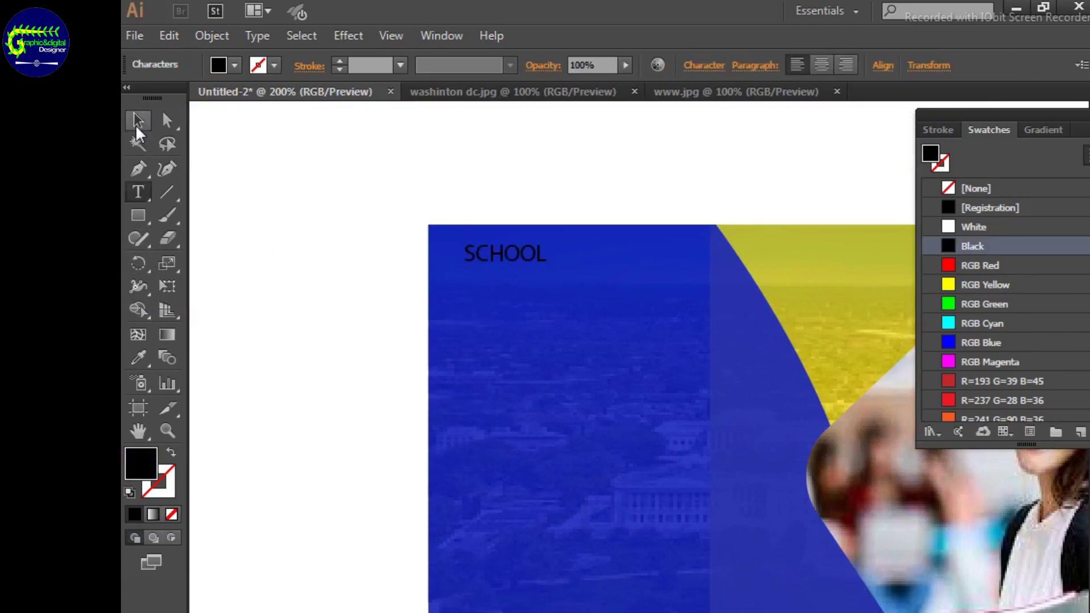
pyautogui.doubleClick(931, 153)
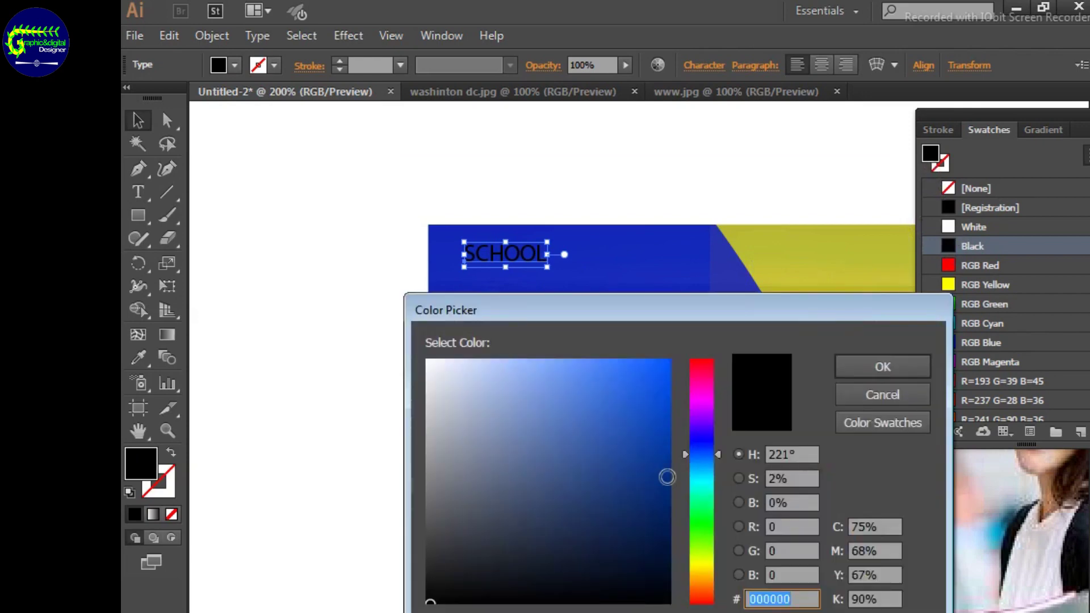
pyautogui.click(702, 480)
pyautogui.click(431, 369)
pyautogui.click(883, 366)
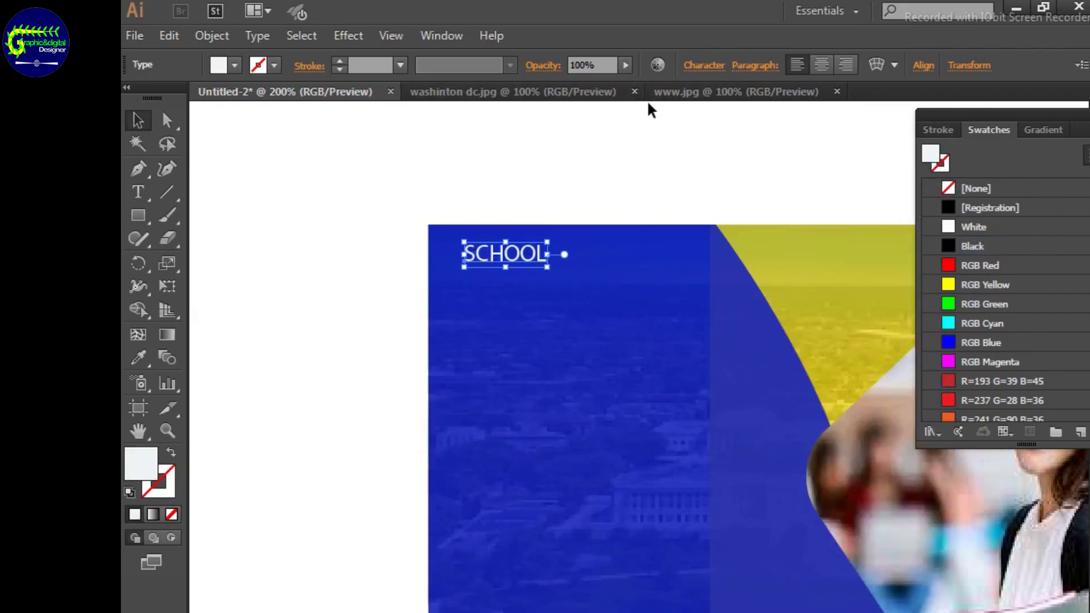
# Keep Sharp anti-aliasing in the Character settings and deselect the text
pyautogui.click(755, 66)
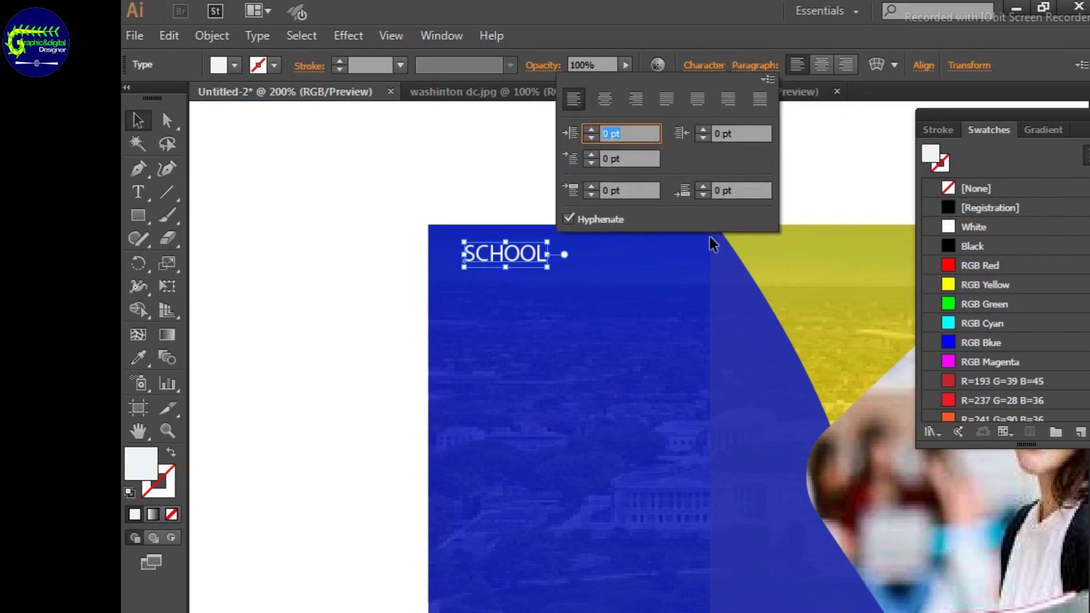
pyautogui.click(705, 66)
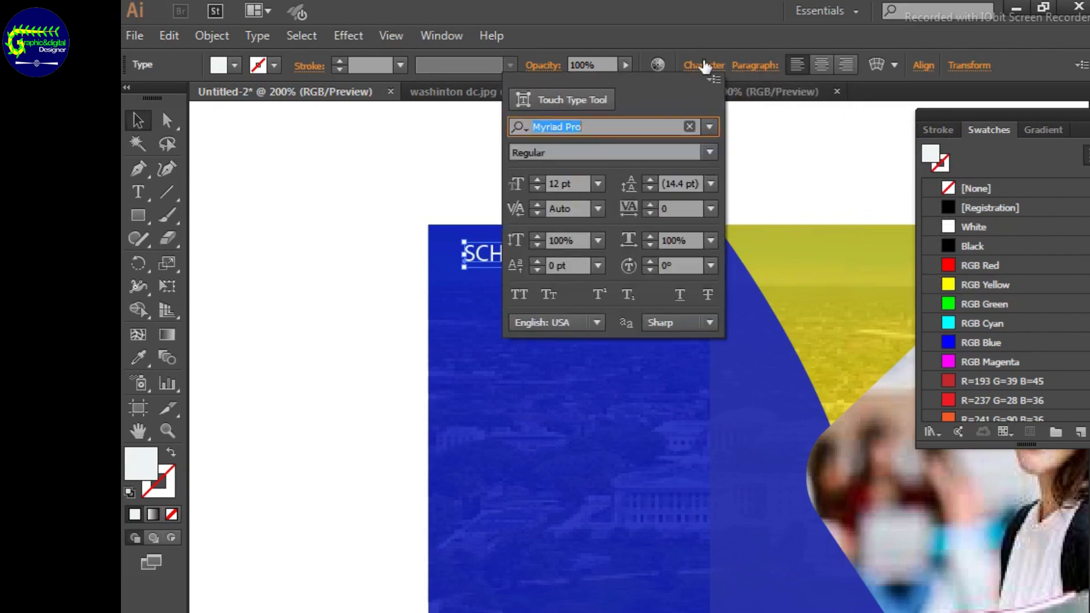
pyautogui.click(710, 322)
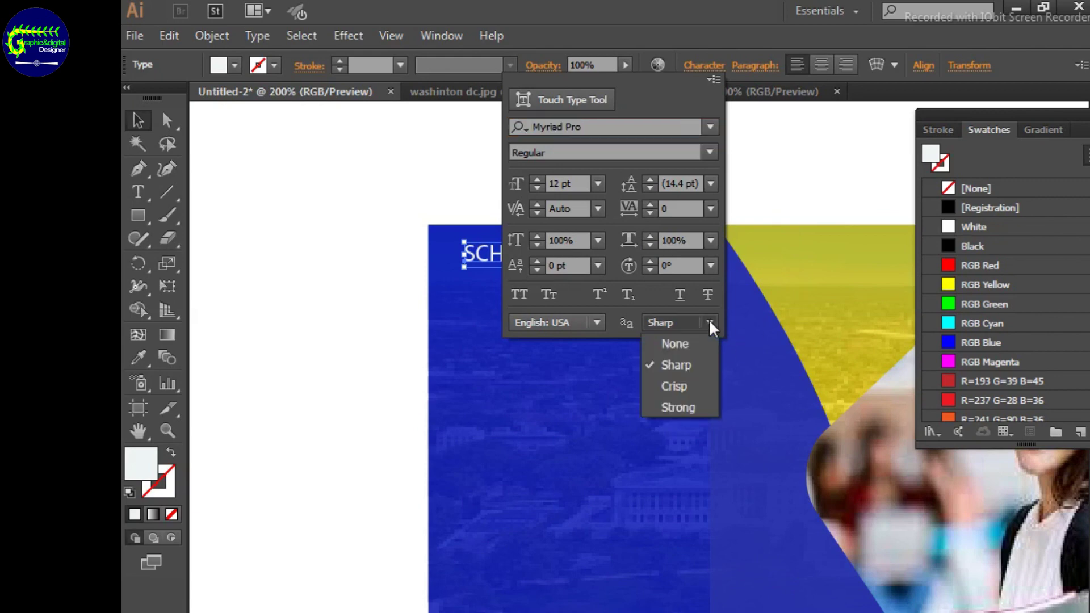
pyautogui.click(630, 325)
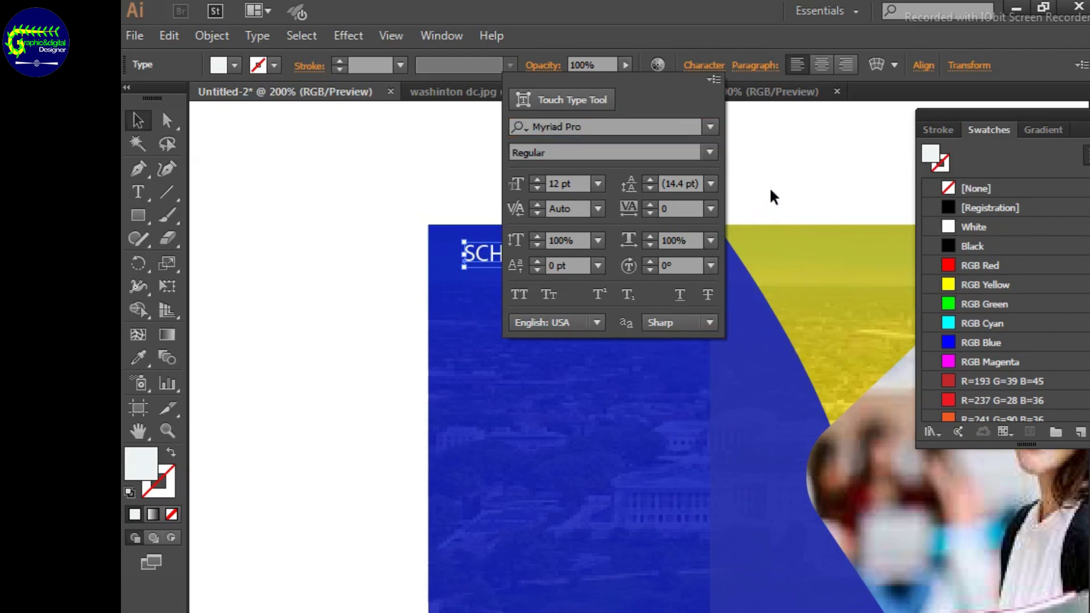
pyautogui.click(762, 159)
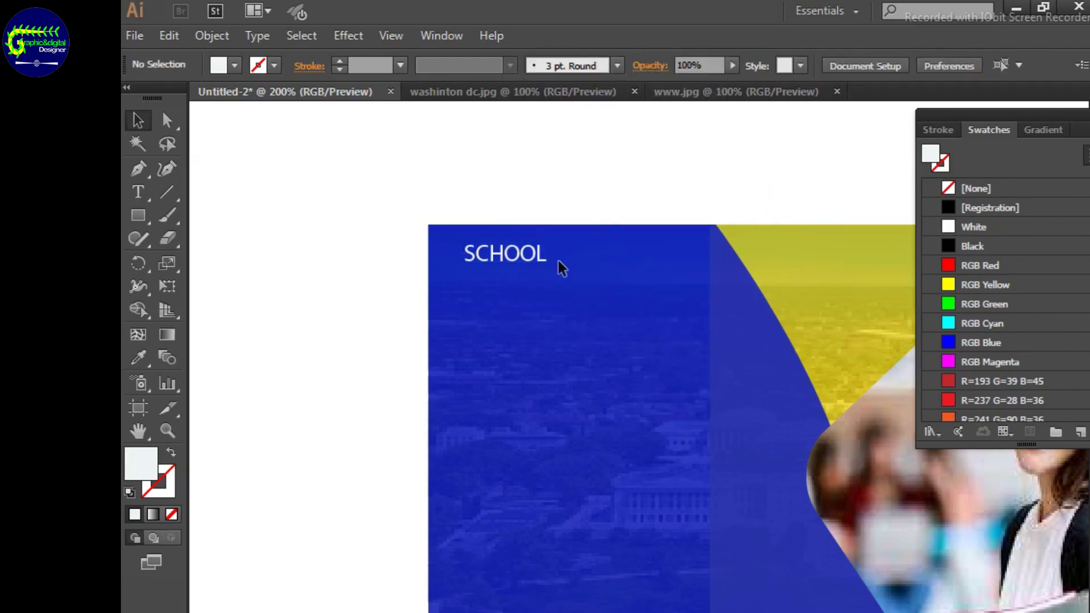
# Set the SCHOOL heading in the NEC font, then deselect it
pyautogui.click(533, 266)
pyautogui.click(621, 287)
pyautogui.click(511, 255)
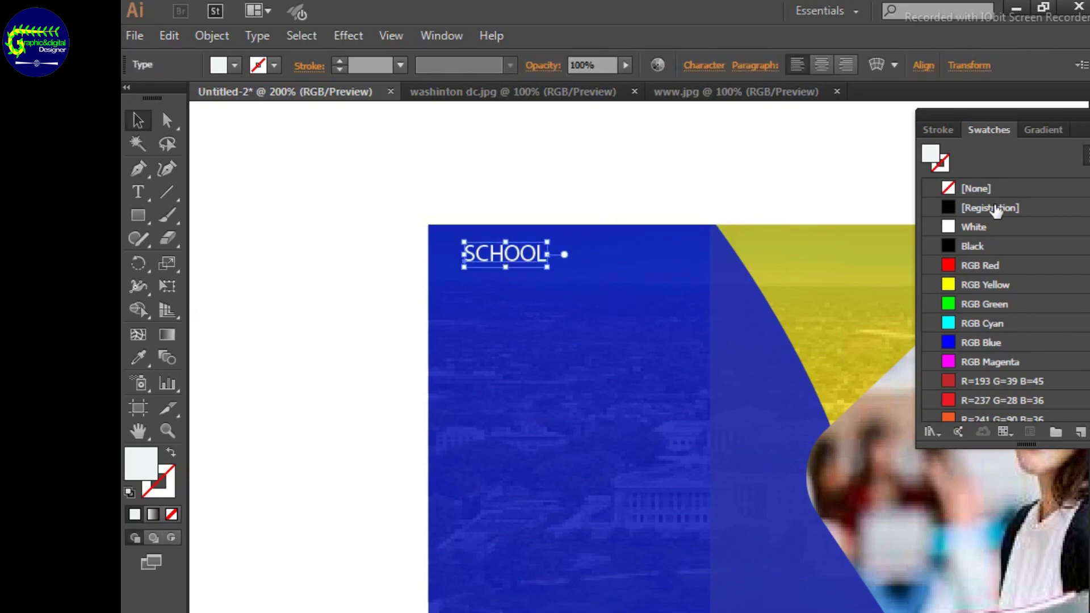
pyautogui.hotkey('ctrl', 't')
pyautogui.moveTo(837, 218); pyautogui.dragTo(794, 51)
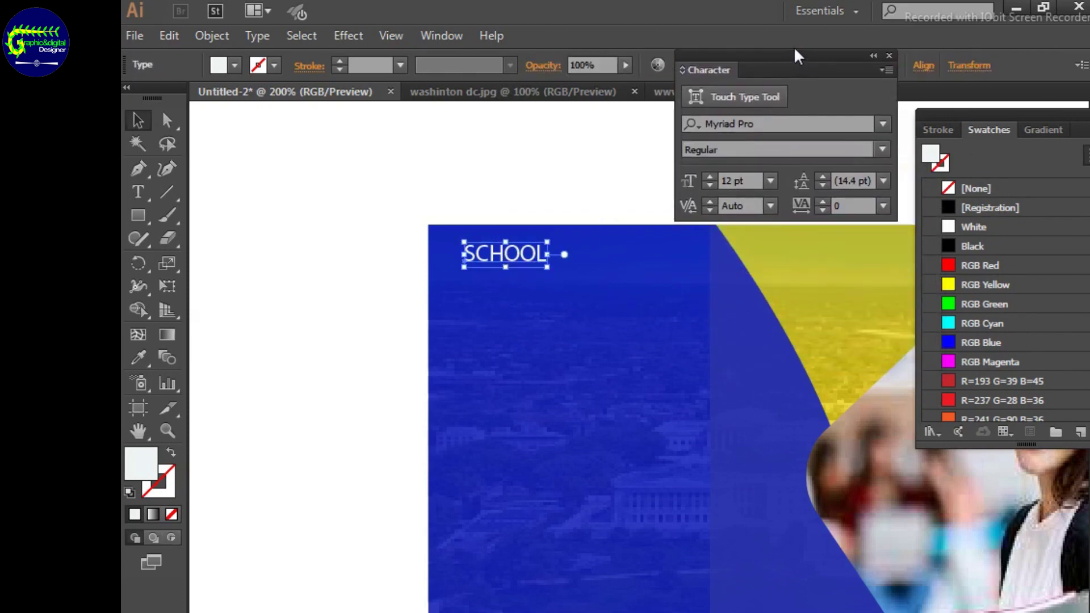
pyautogui.click(883, 124)
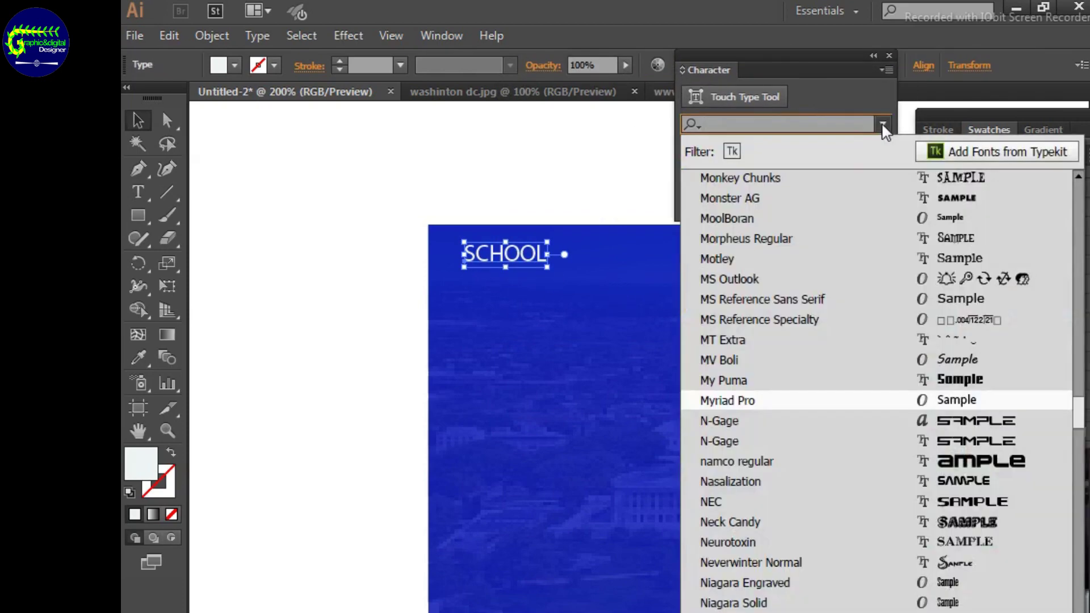
pyautogui.click(965, 500)
pyautogui.click(540, 322)
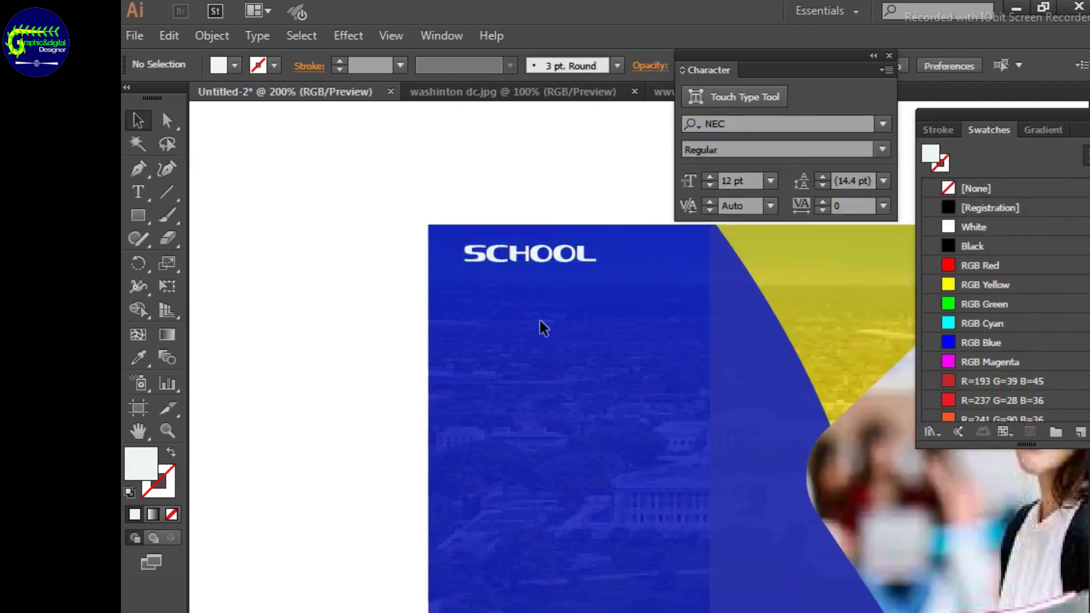
# Duplicate SCHOOL just below and retype the copy as DIVERSITY
pyautogui.moveTo(525, 254); pyautogui.dragTo(531, 334)
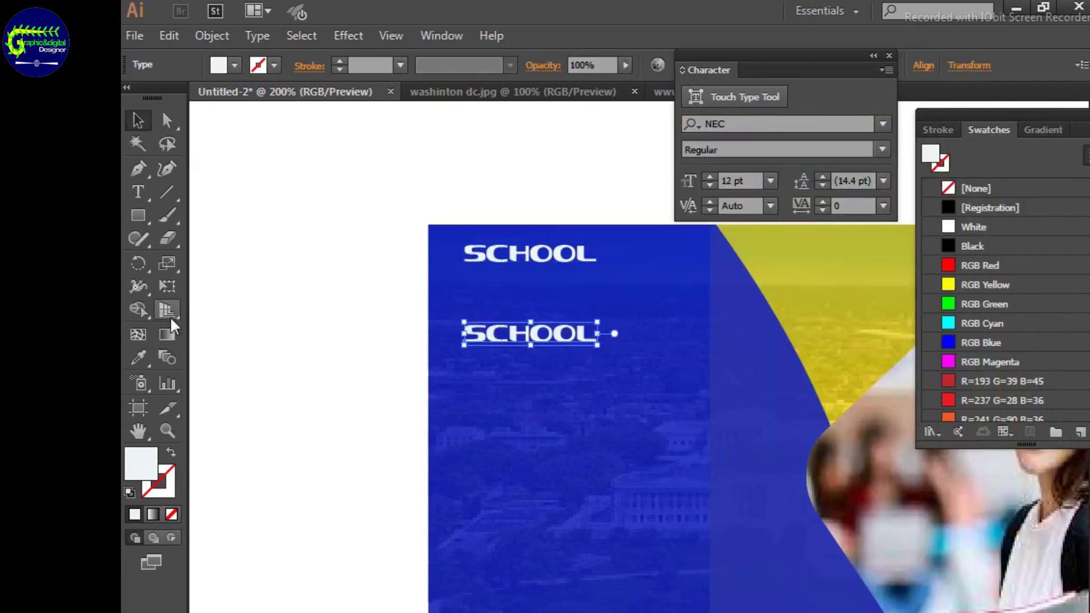
pyautogui.click(138, 193)
pyautogui.click(577, 333)
pyautogui.press('BackSpace')
pyautogui.press('BackSpace')
pyautogui.press('BackSpace')
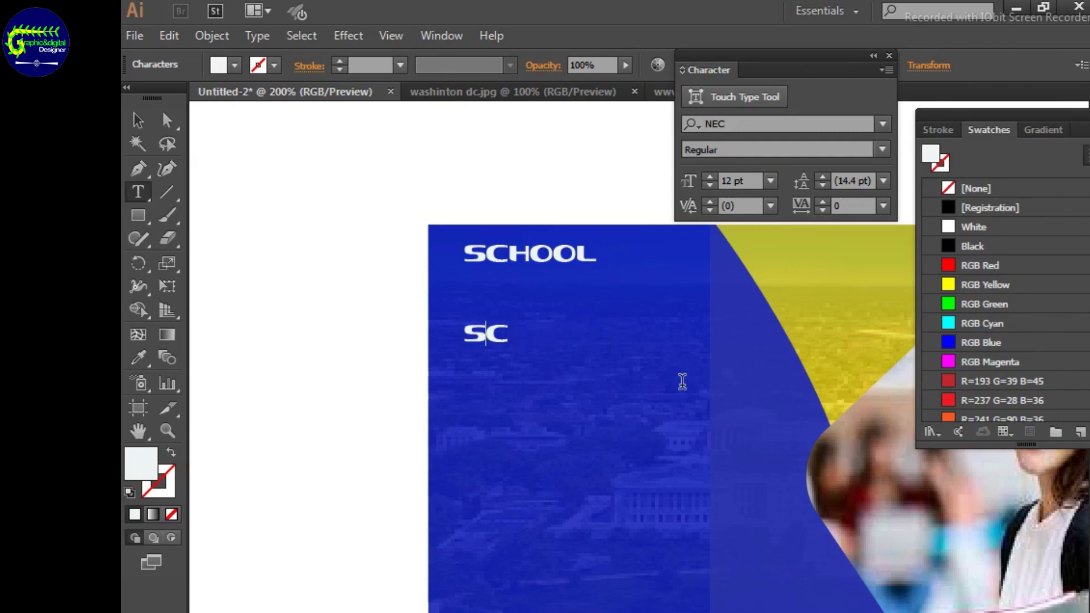
pyautogui.press('BackSpace')
pyautogui.press('BackSpace')
pyautogui.write('DIVERSITY')
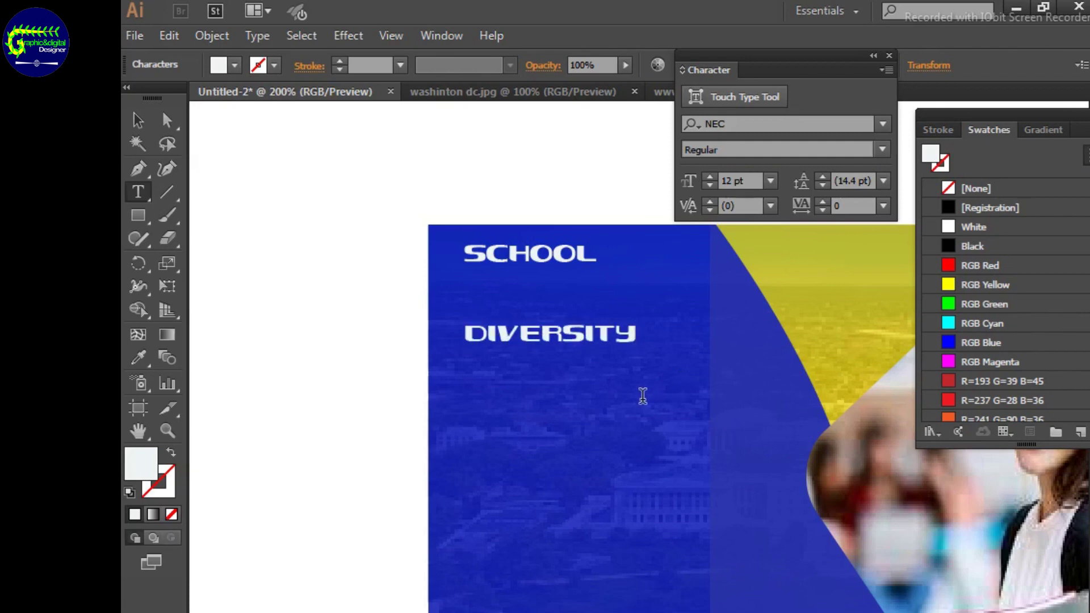
pyautogui.click(138, 120)
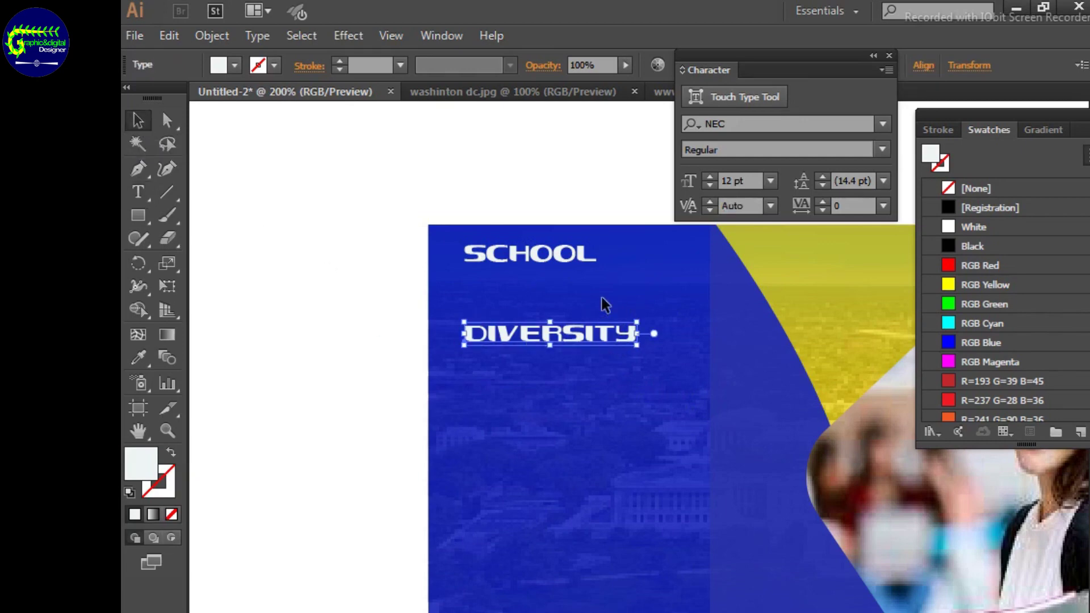
# Enlarge DIVERSITY to about 32 pt, fill it strong yellow, and start a text line below
pyautogui.moveTo(545, 339); pyautogui.dragTo(549, 384)
pyautogui.doubleClick(934, 158)
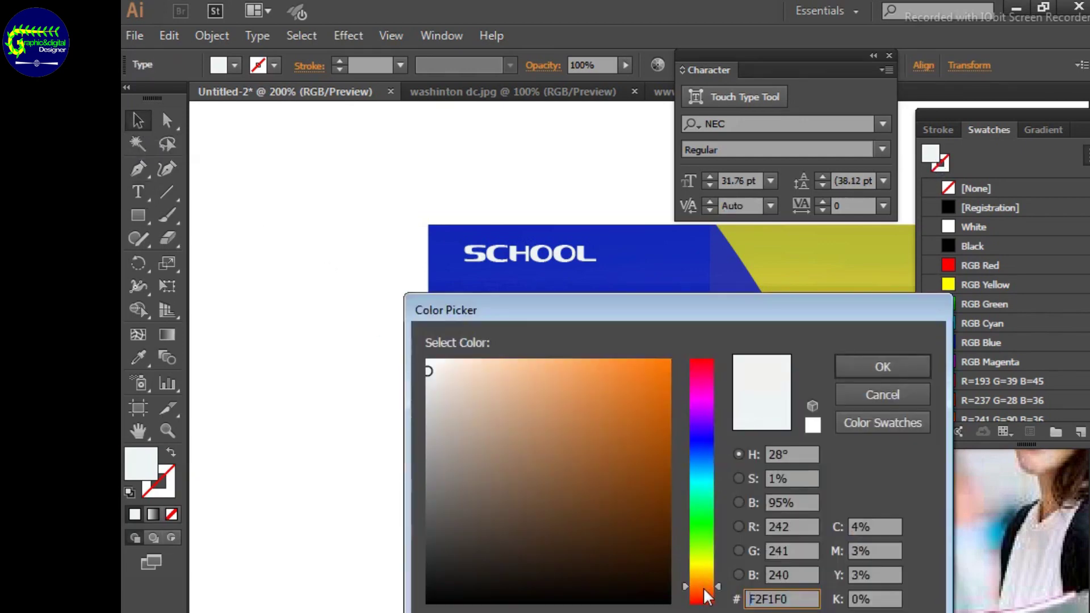
pyautogui.click(703, 563)
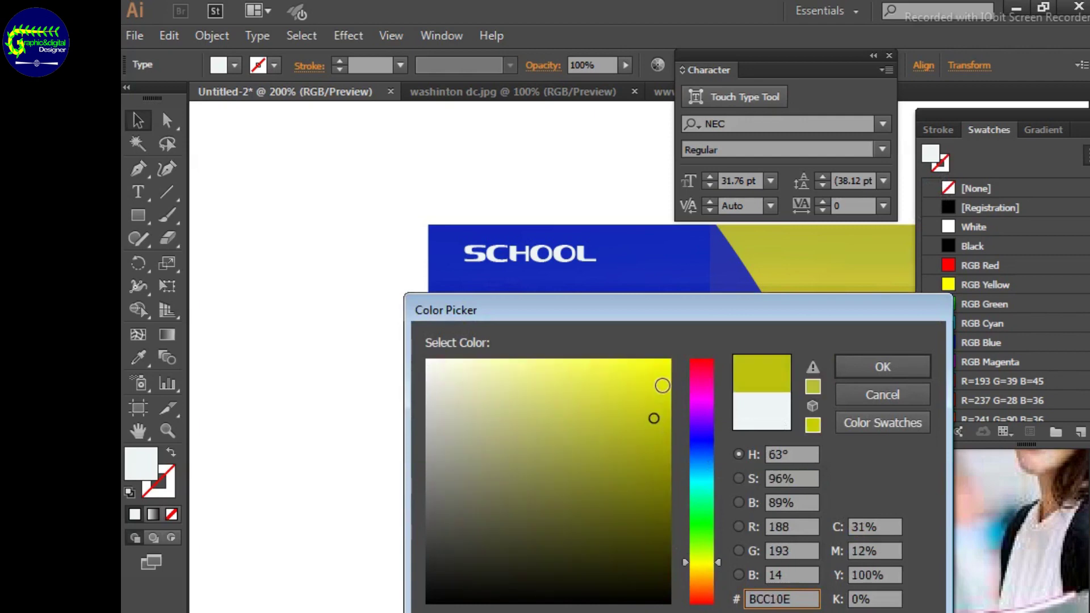
pyautogui.moveTo(662, 385); pyautogui.dragTo(665, 370)
pyautogui.click(920, 372)
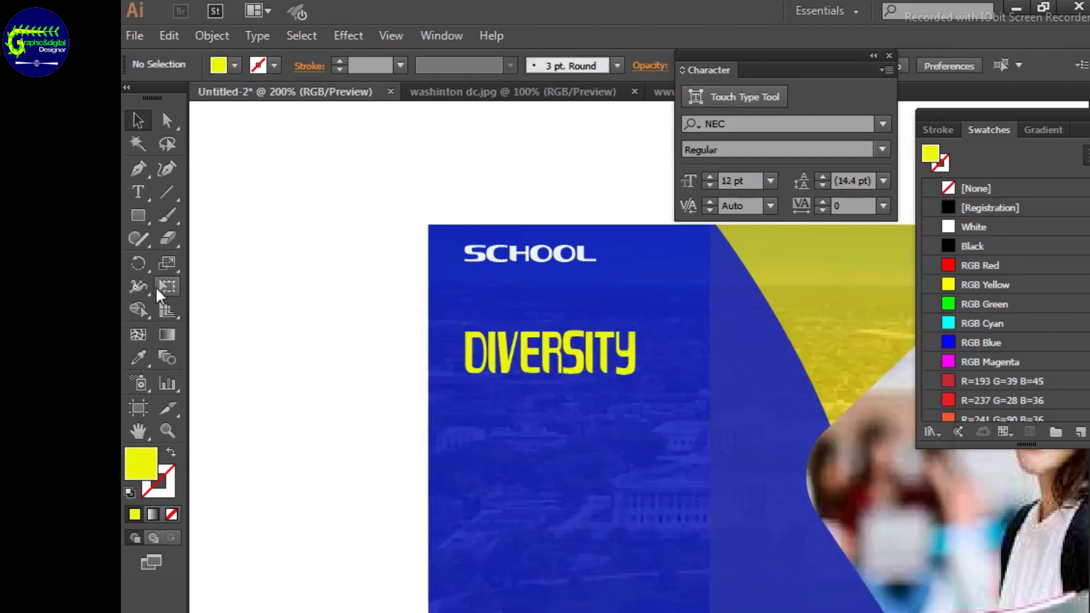
pyautogui.click(138, 192)
pyautogui.click(460, 425)
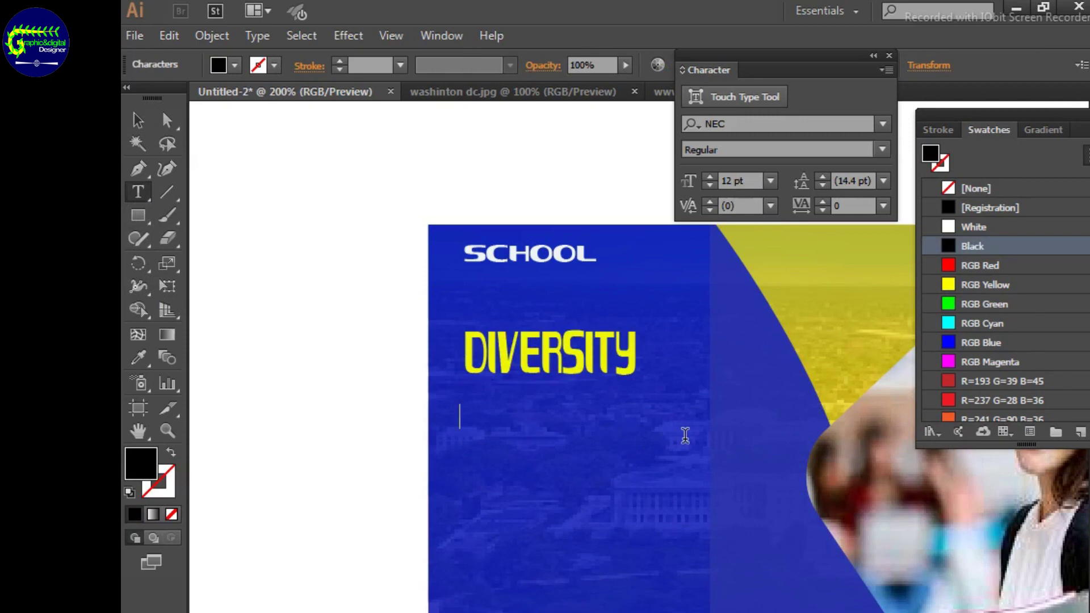
# Type the education and cultural diversity tagline and position it below DIVERSITY
pyautogui.write('EDUCATION')
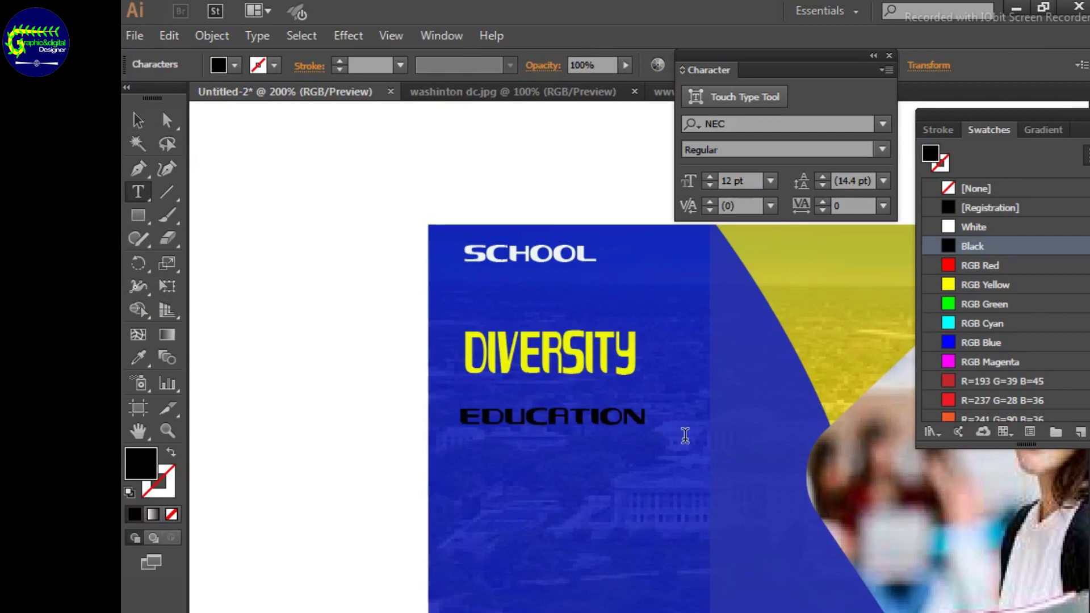
pyautogui.write(' IS ABOUT')
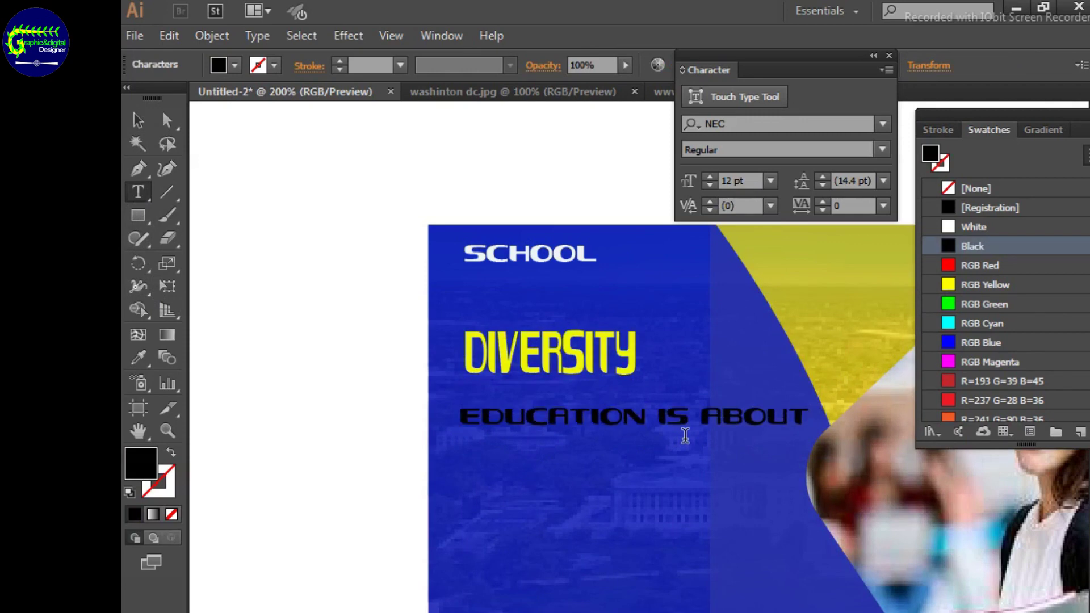
pyautogui.write(' ACAD')
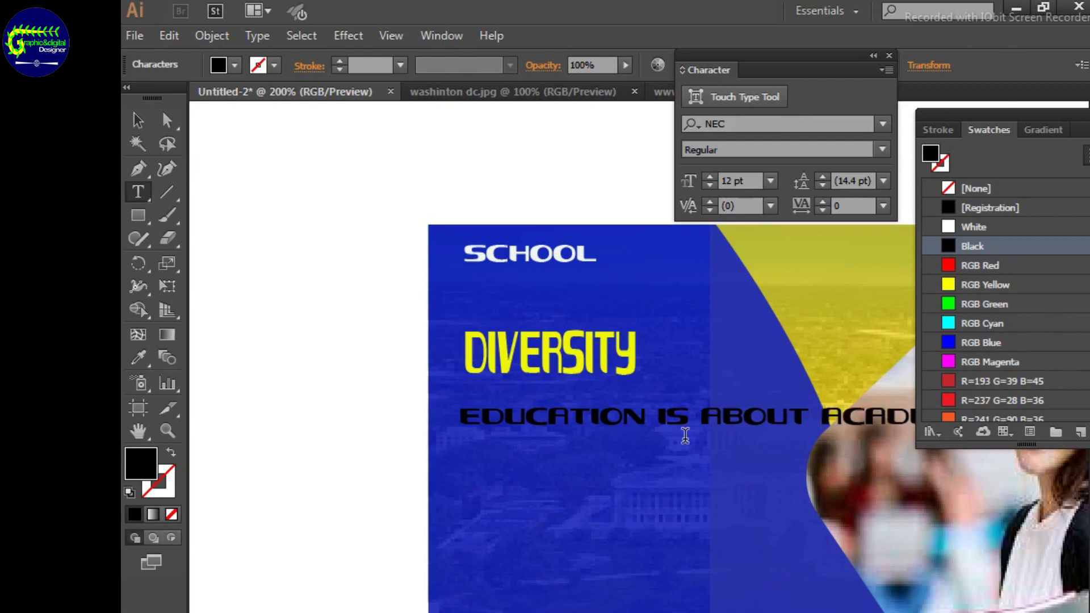
pyautogui.write('EX')
pyautogui.write('LLENCE')
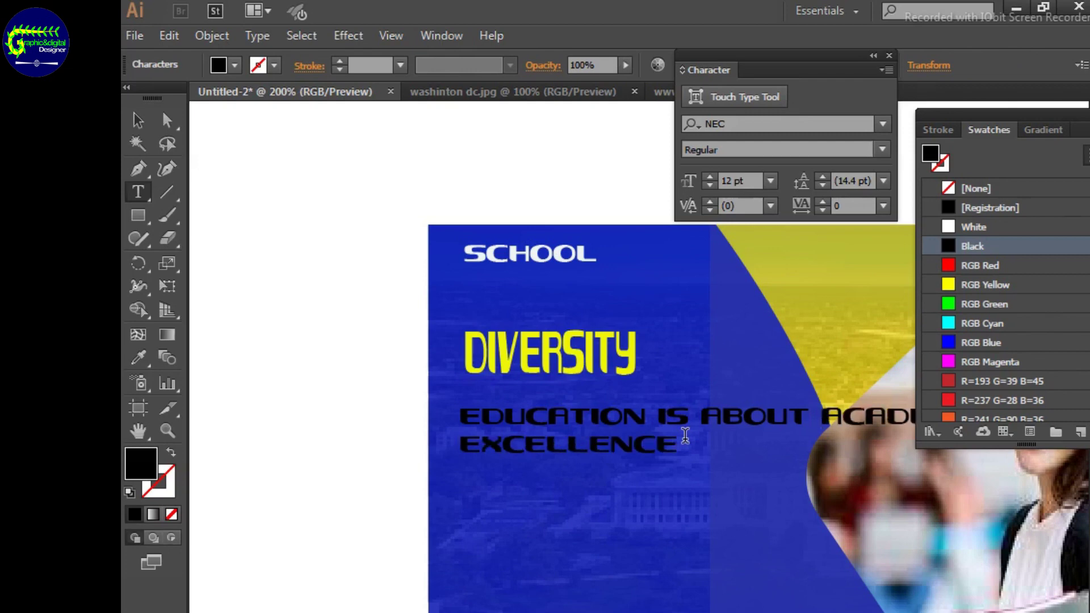
pyautogui.write(' AND CULTURAL')
pyautogui.write('ERS')
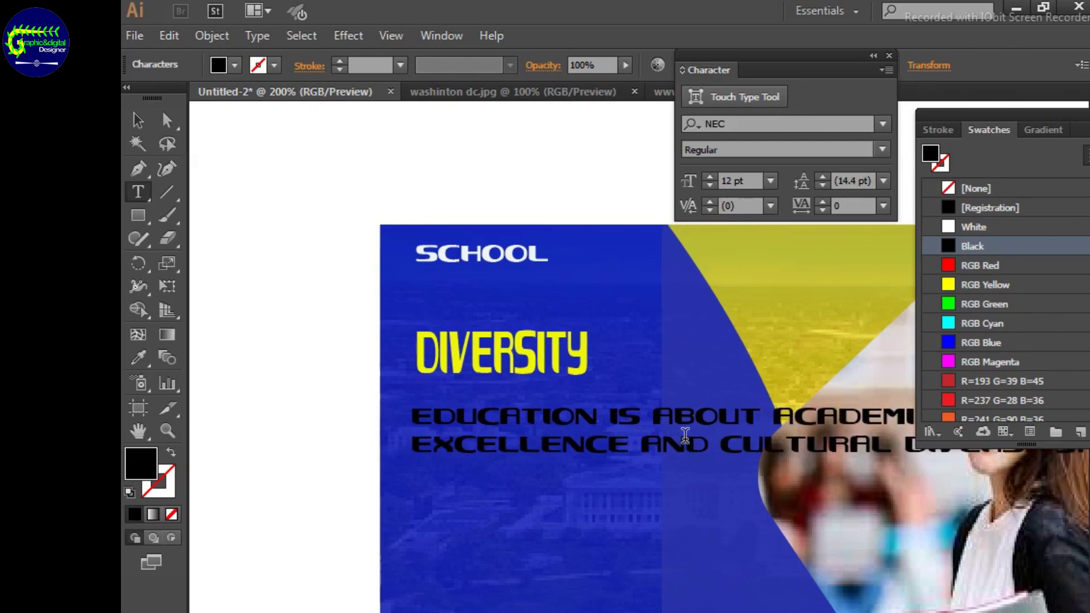
pyautogui.press('Escape')
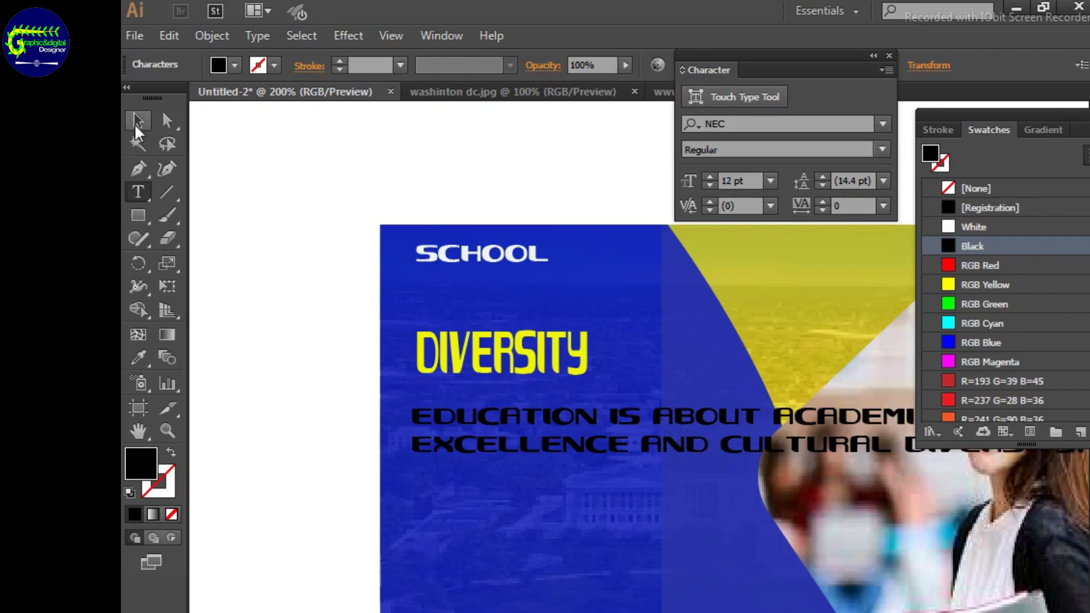
pyautogui.moveTo(567, 437); pyautogui.dragTo(361, 438)
pyautogui.moveTo(615, 437)
pyautogui.mouseDown()
pyautogui.moveTo(694, 439)
pyautogui.moveTo(705, 409)
pyautogui.mouseUp()
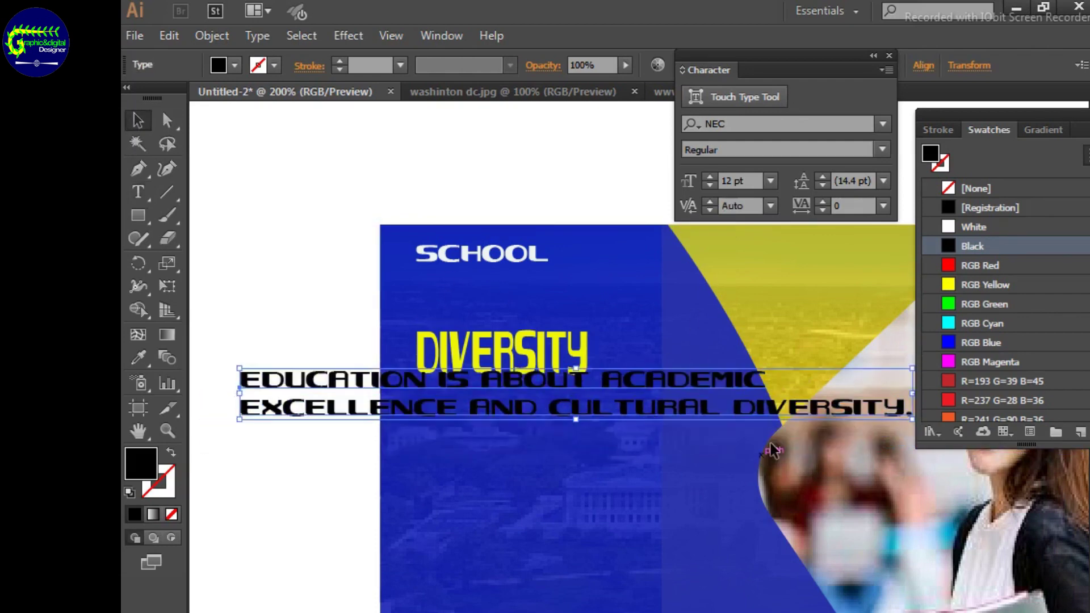
# Wrap DIVERSITY onto a third line and narrow the tagline to fit the blue panel
pyautogui.click(138, 192)
pyautogui.click(714, 408)
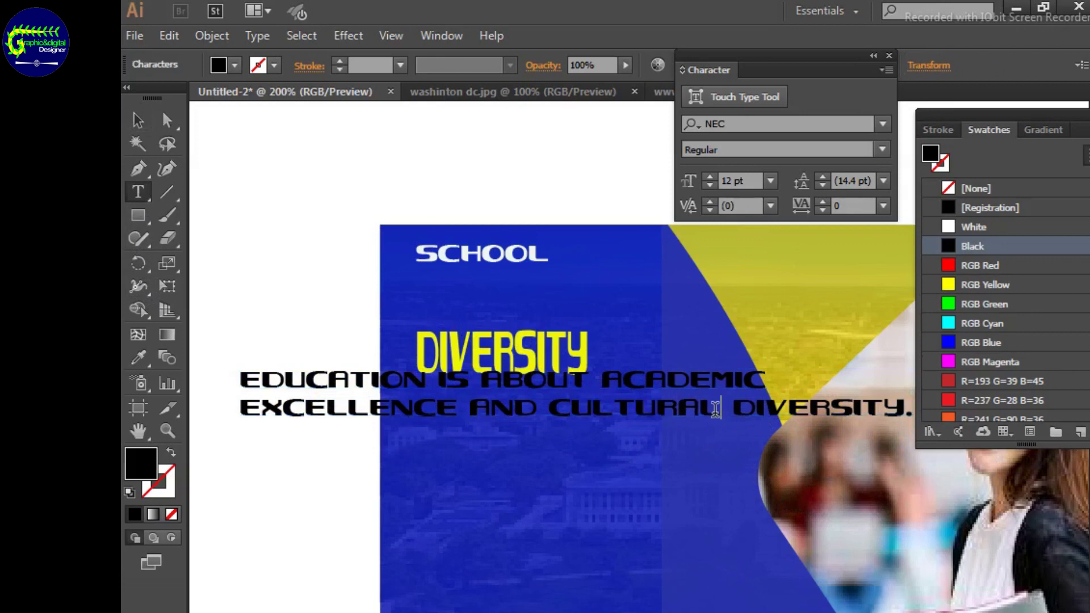
pyautogui.press('Return')
pyautogui.press('Escape')
pyautogui.moveTo(568, 407)
pyautogui.mouseDown()
pyautogui.moveTo(700, 418)
pyautogui.moveTo(735, 437)
pyautogui.mouseUp()
# Set the tagline in Myriad Pro and colour it cyan
pyautogui.click(882, 124)
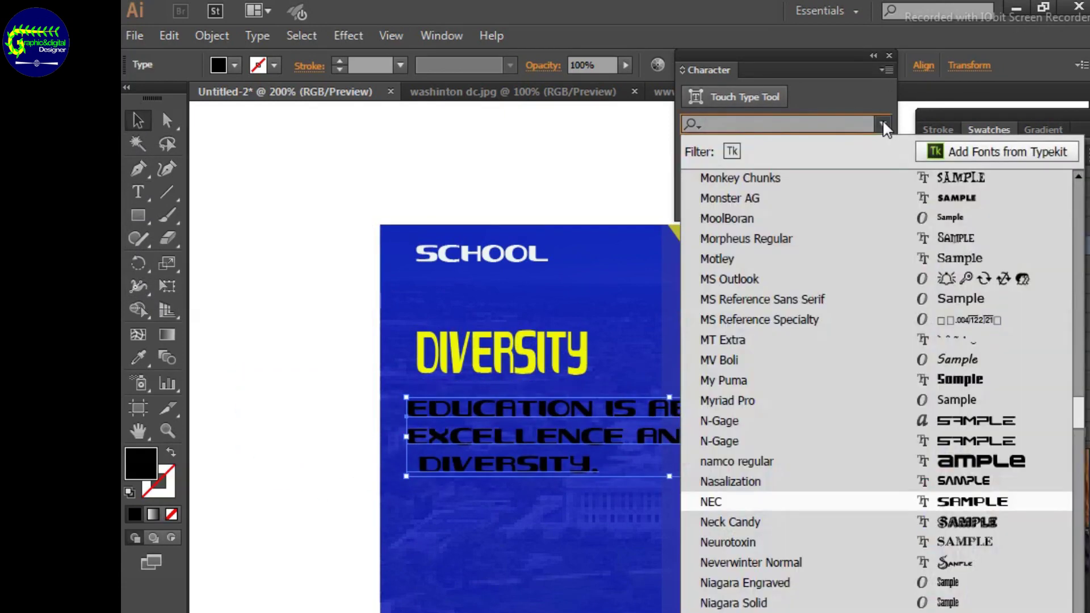
pyautogui.click(966, 397)
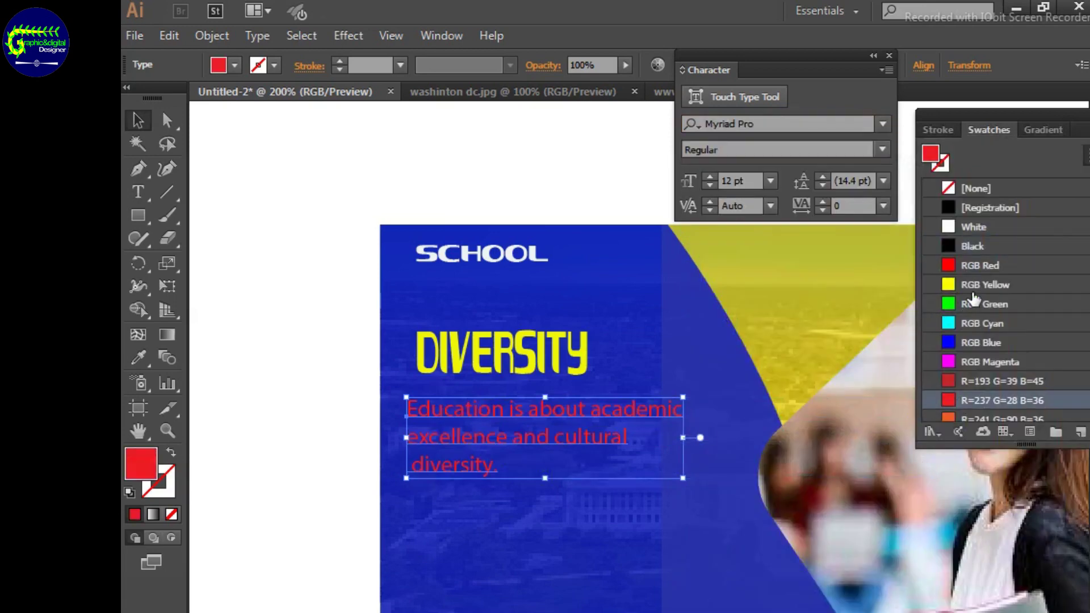
pyautogui.click(959, 227)
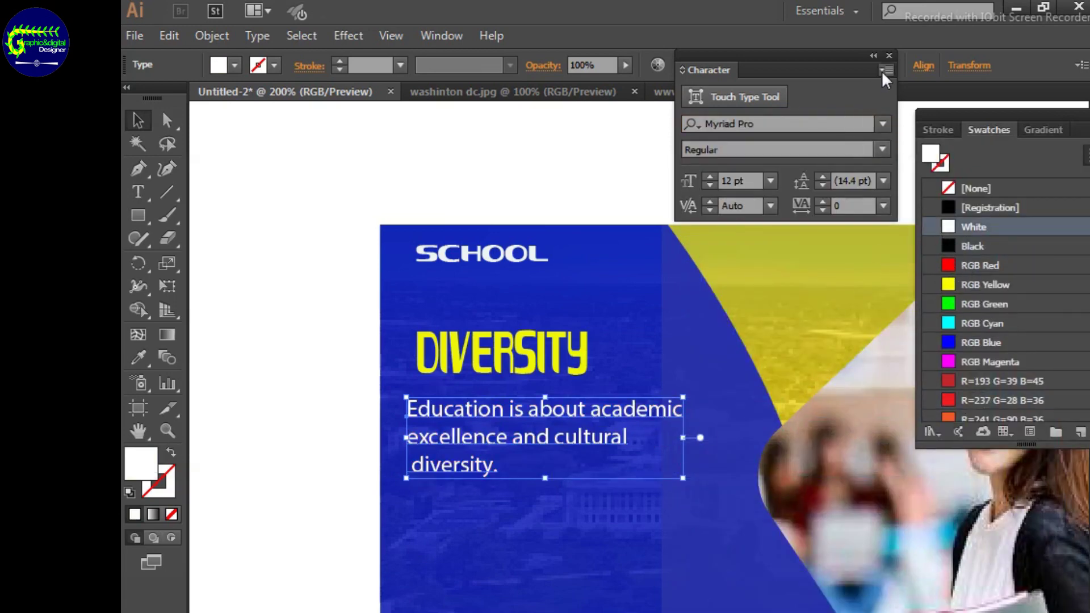
pyautogui.click(882, 124)
pyautogui.scroll(10, 943, 366)
pyautogui.click(964, 328)
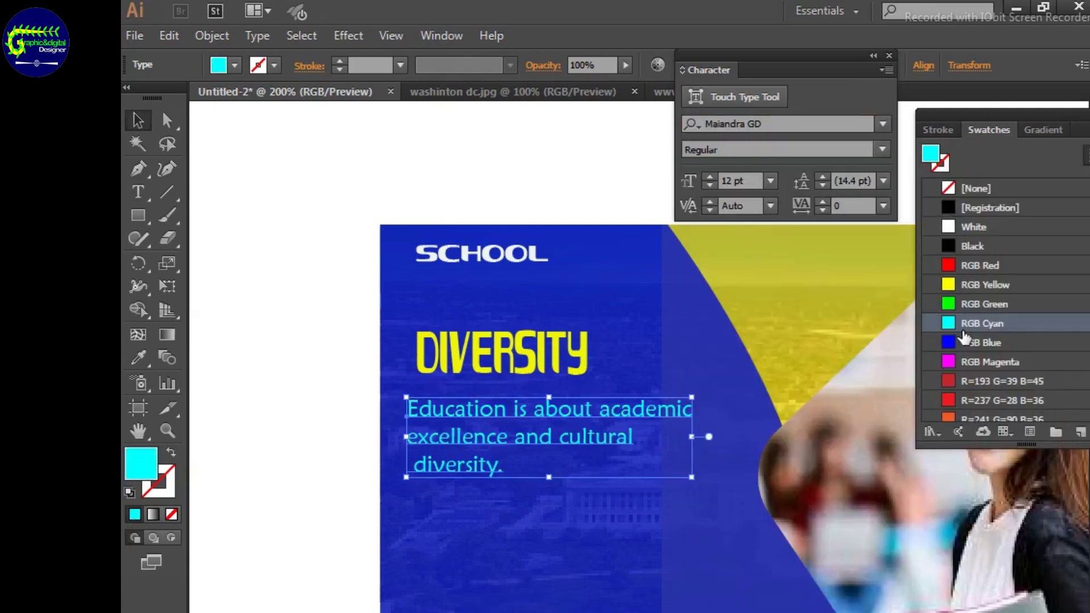
# Try Alfredo Heavy and AF TOMMY HILFIGER, settle on Aparajita, and nudge the tagline up-right
pyautogui.click(882, 124)
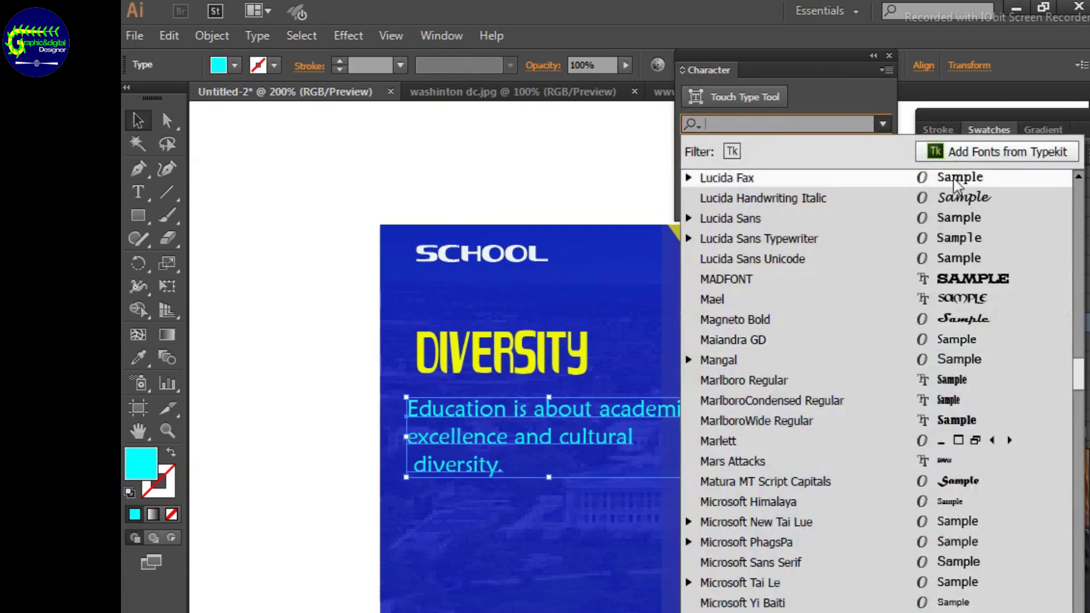
pyautogui.press('BackSpace')
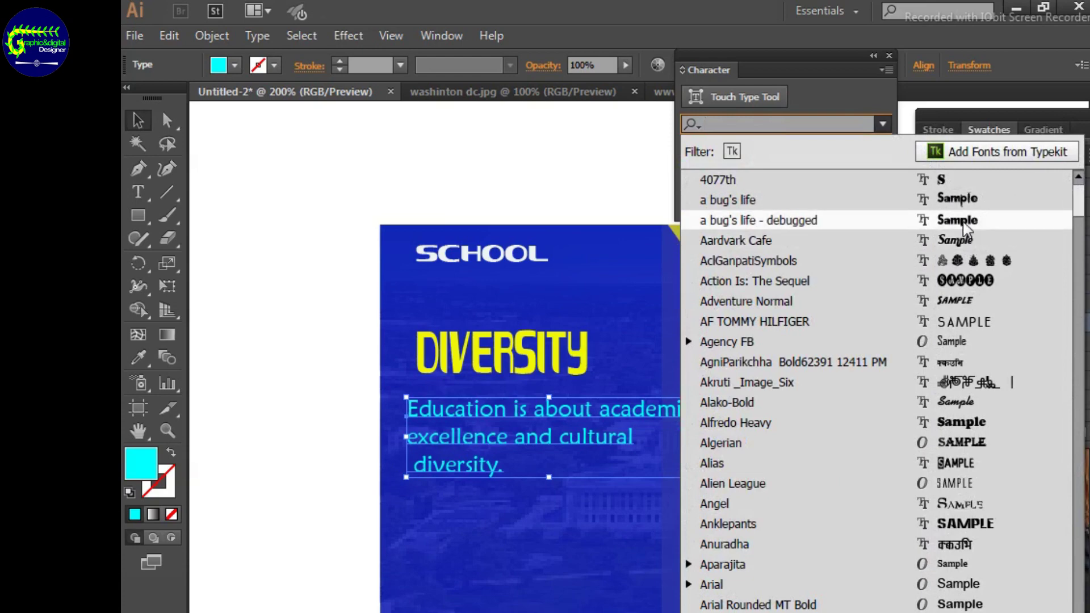
pyautogui.click(960, 422)
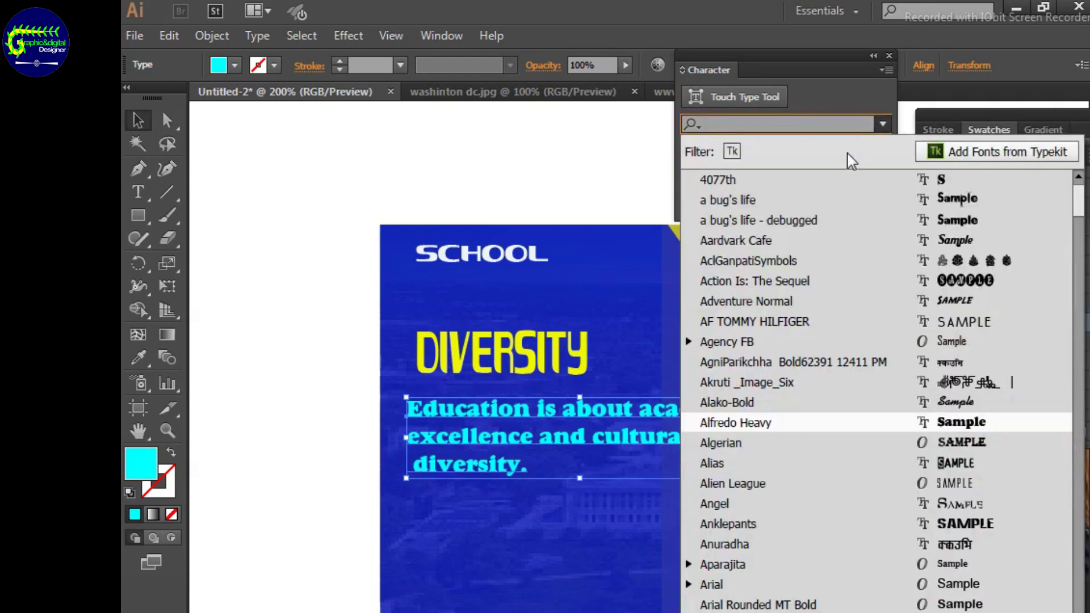
pyautogui.write('af')
pyautogui.press('Return')
pyautogui.click(882, 124)
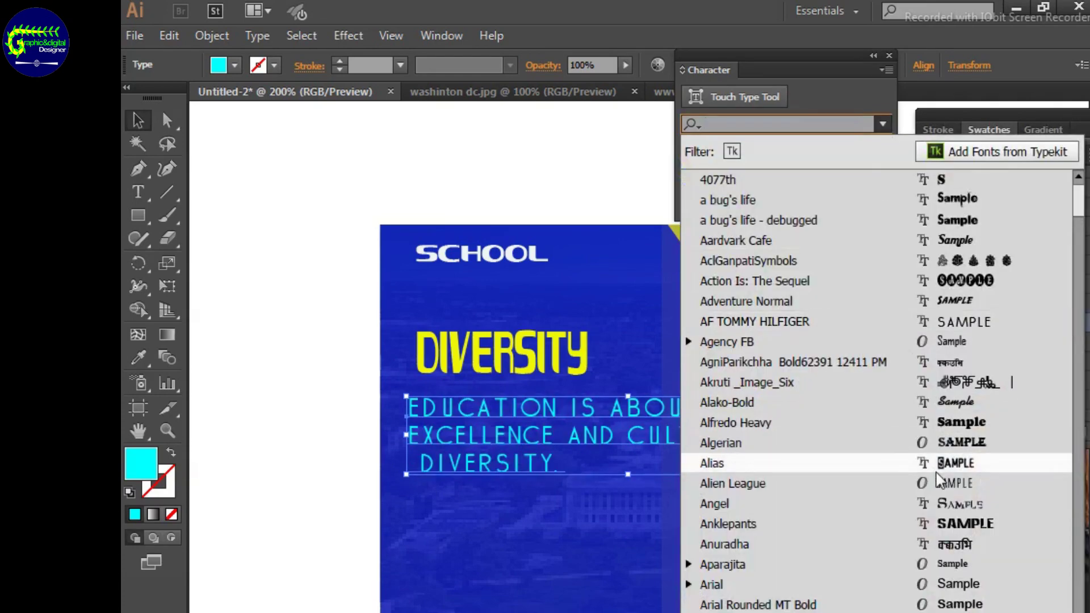
pyautogui.click(952, 564)
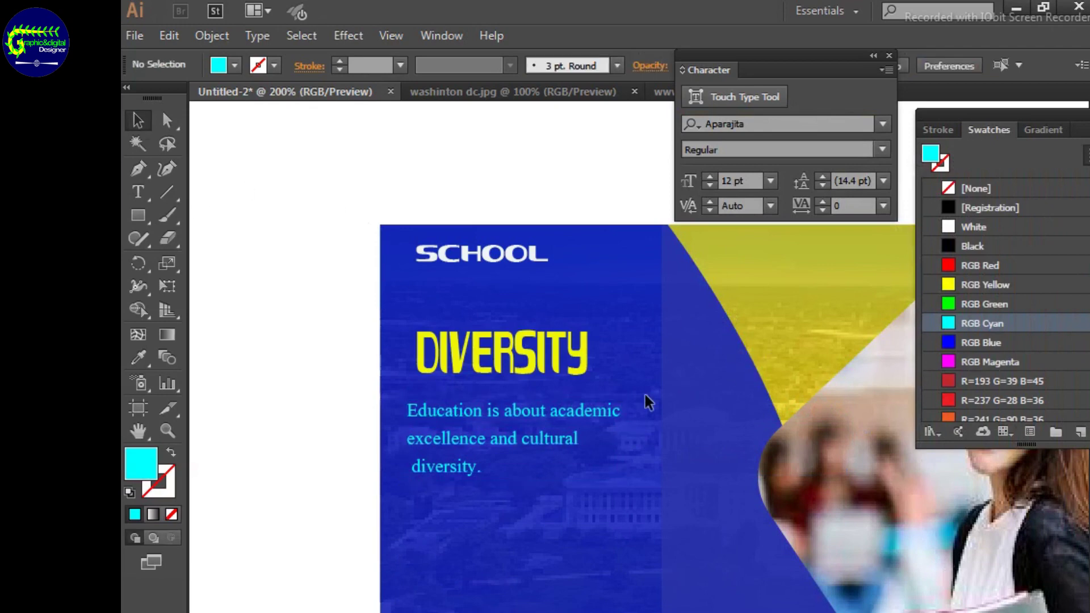
pyautogui.moveTo(564, 418); pyautogui.dragTo(577, 407)
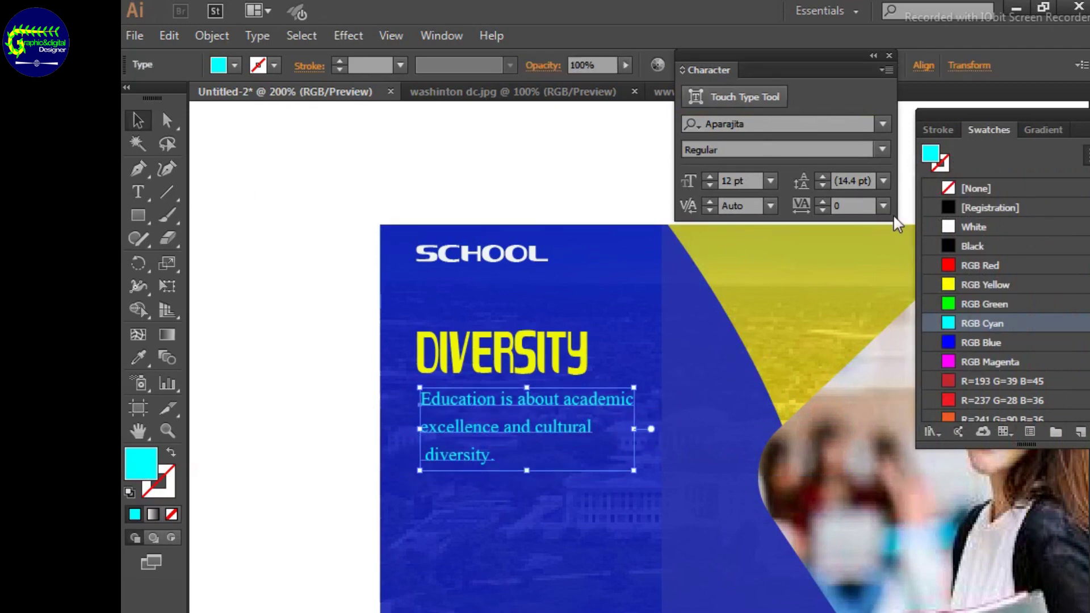
# Raise the tagline's letter spacing to 2 and deselect it
pyautogui.click(942, 131)
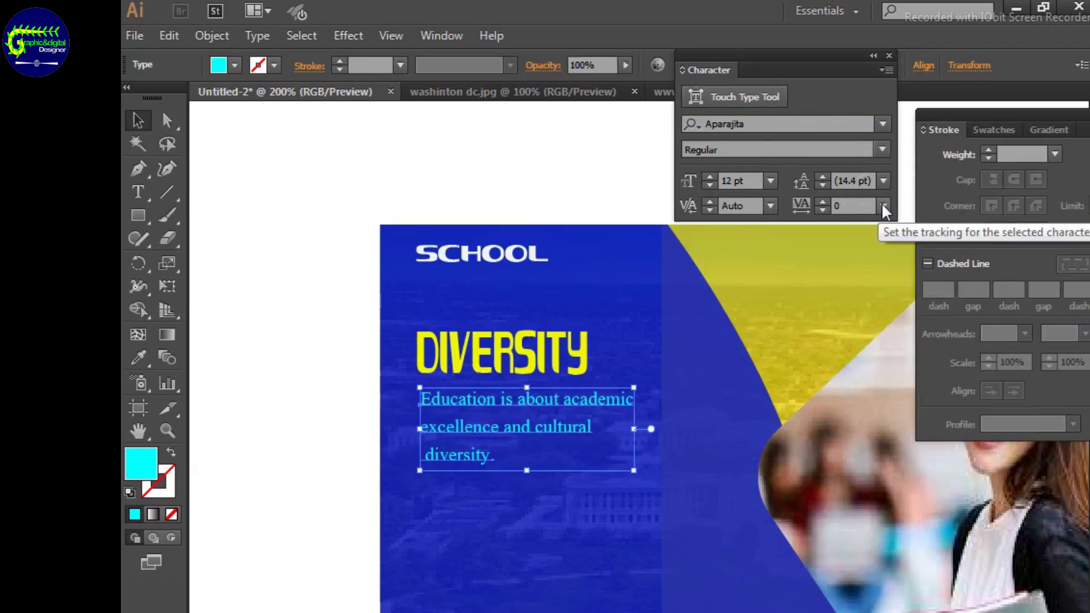
pyautogui.click(771, 205)
pyautogui.click(823, 202)
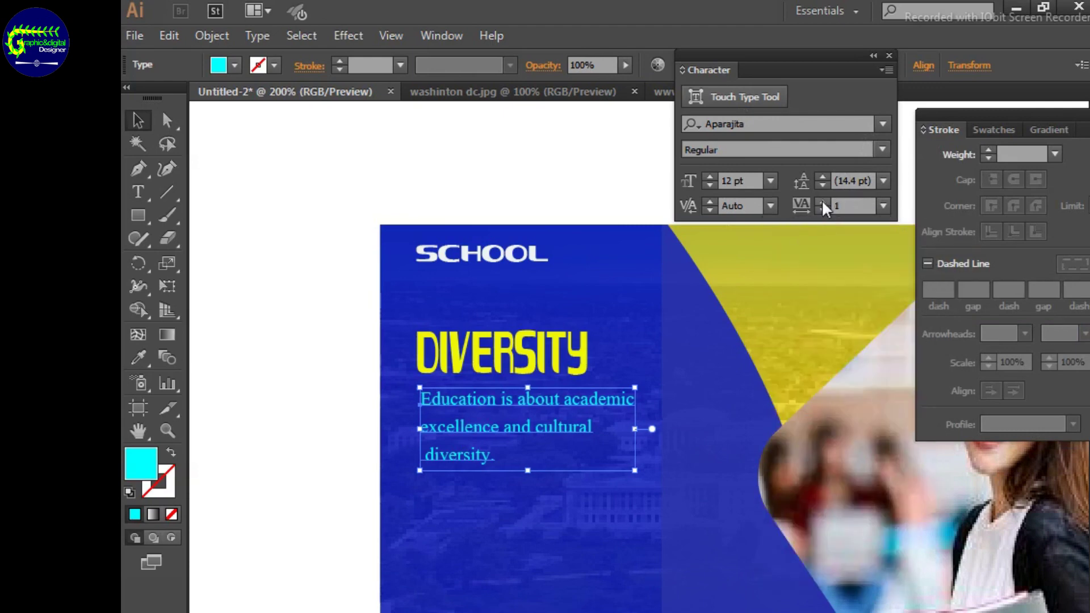
pyautogui.click(823, 185)
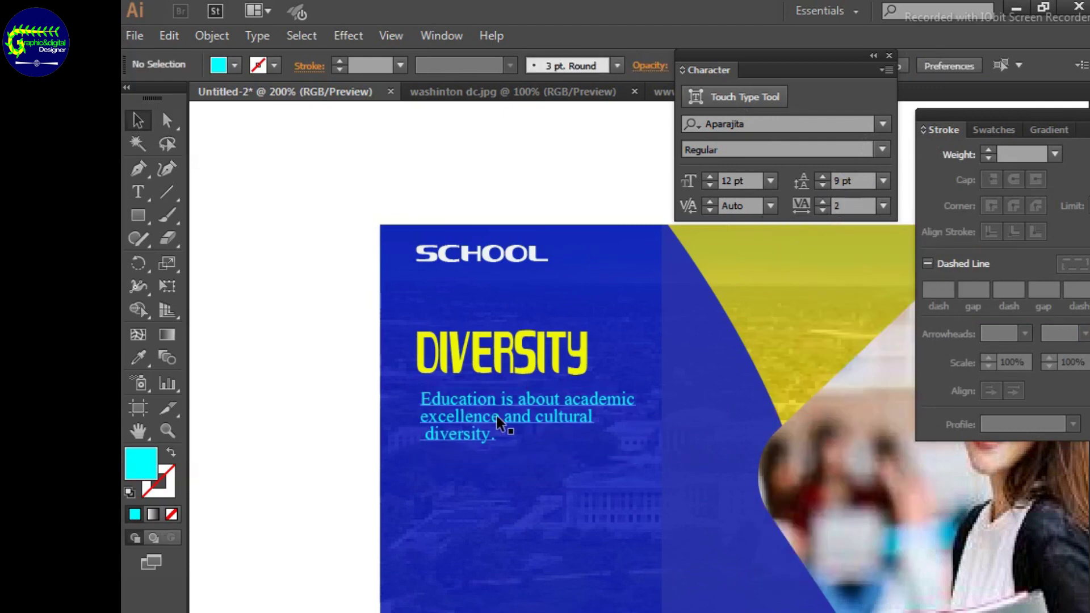
pyautogui.click(924, 66)
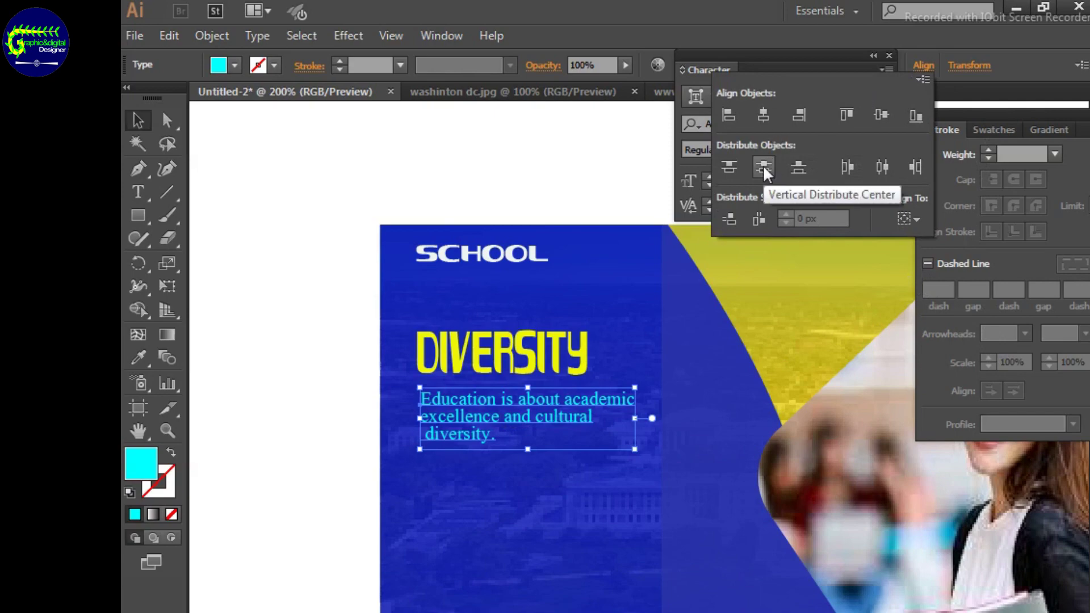
pyautogui.click(547, 483)
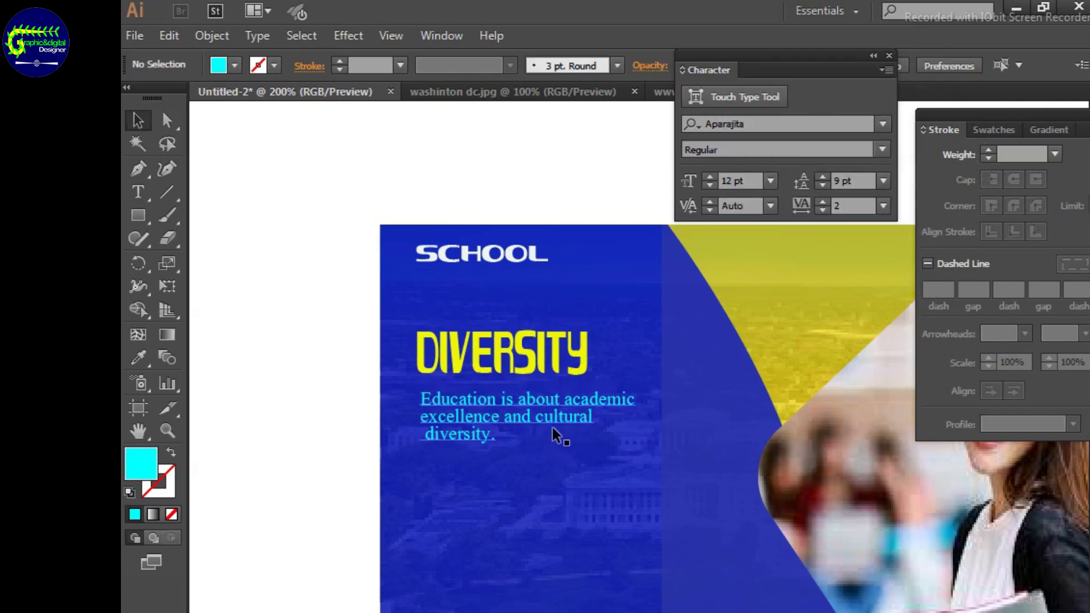
# Copy the tagline below itself and replace the copy's text with Lorem ipsum placeholder text
pyautogui.moveTo(510, 404); pyautogui.dragTo(509, 487)
pyautogui.hotkey('ctrl', '+')
pyautogui.hotkey('ctrl', '+')
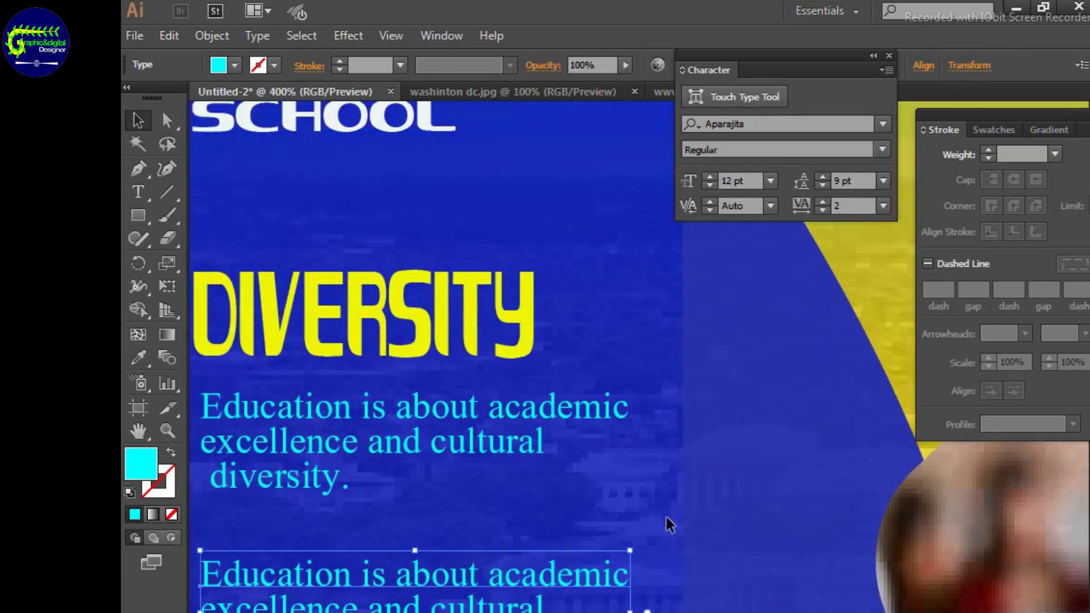
pyautogui.click(138, 192)
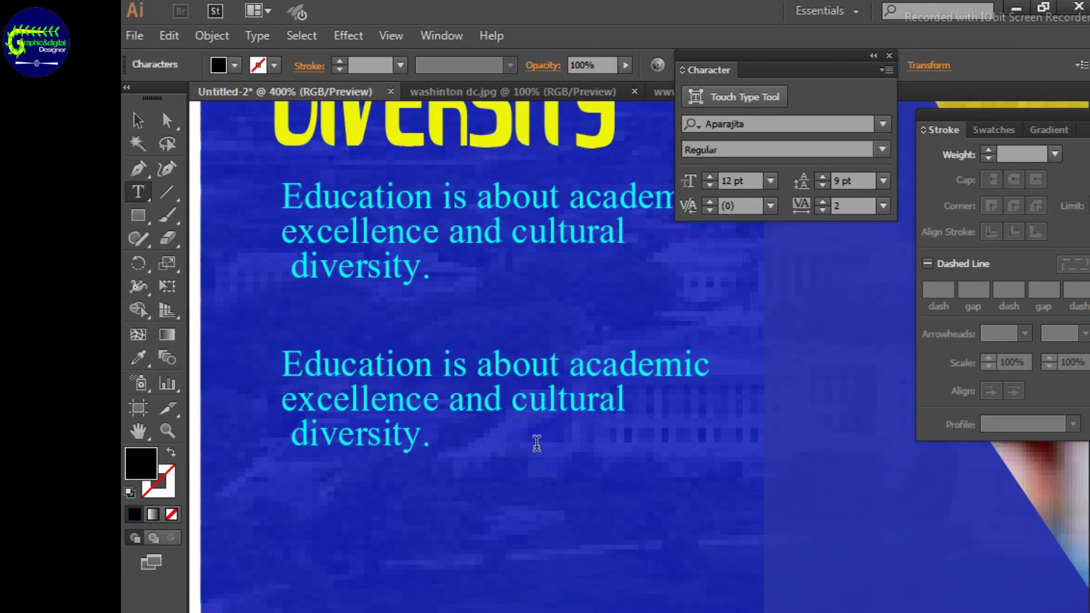
pyautogui.click(435, 441)
pyautogui.press('BackSpace')
pyautogui.press('BackSpace')
pyautogui.press('BackSpace')
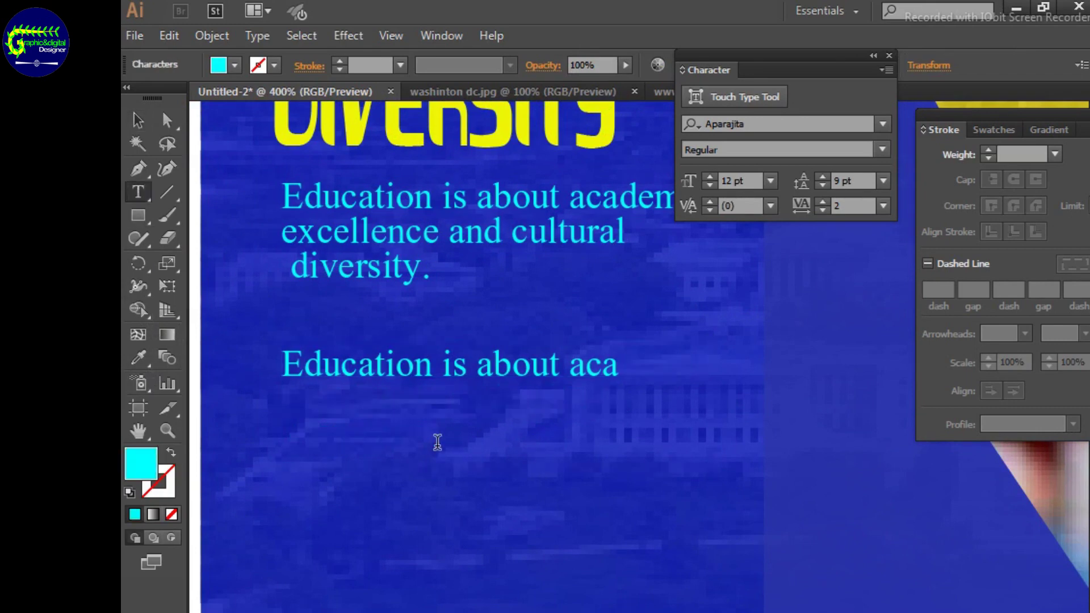
pyautogui.press('BackSpace')
pyautogui.press('BackSpace')
pyautogui.press('BackSpace')
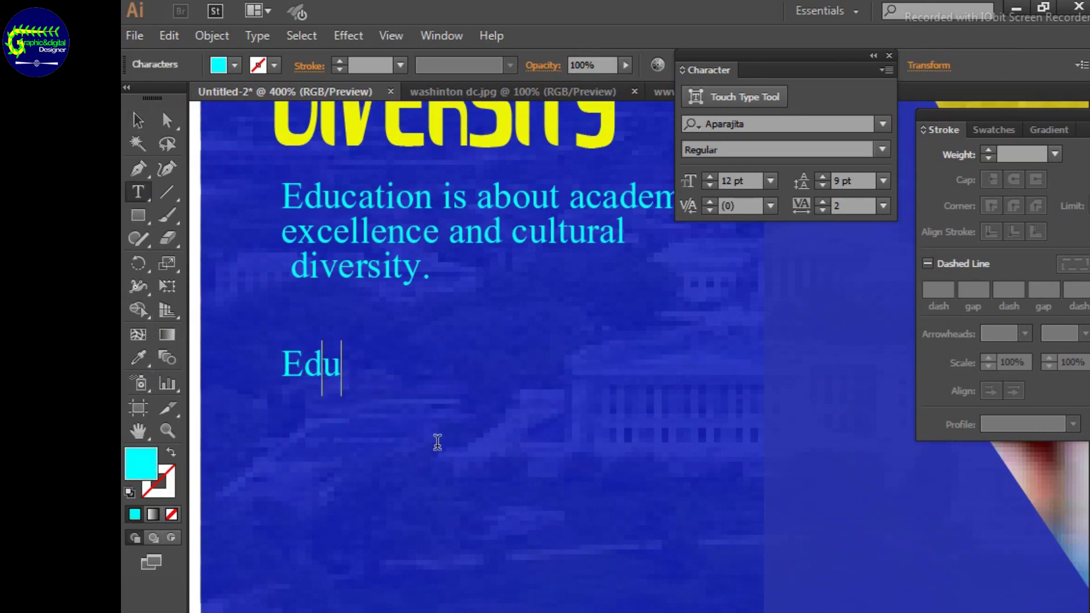
pyautogui.press('BackSpace')
pyautogui.press('BackSpace')
pyautogui.press('BackSpace')
pyautogui.write('Lo')
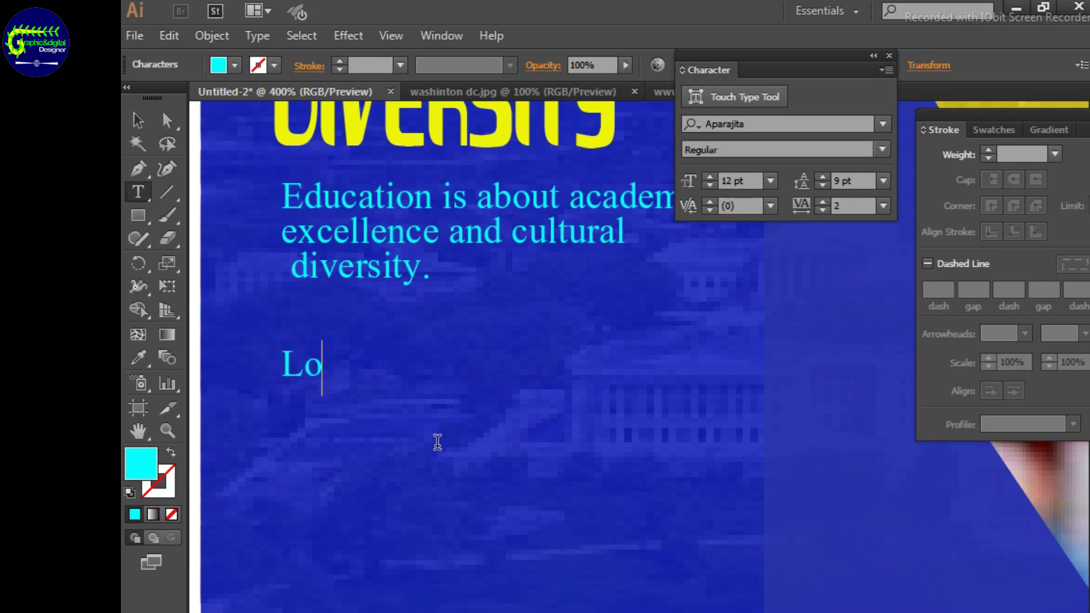
pyautogui.write('rem ipsum')
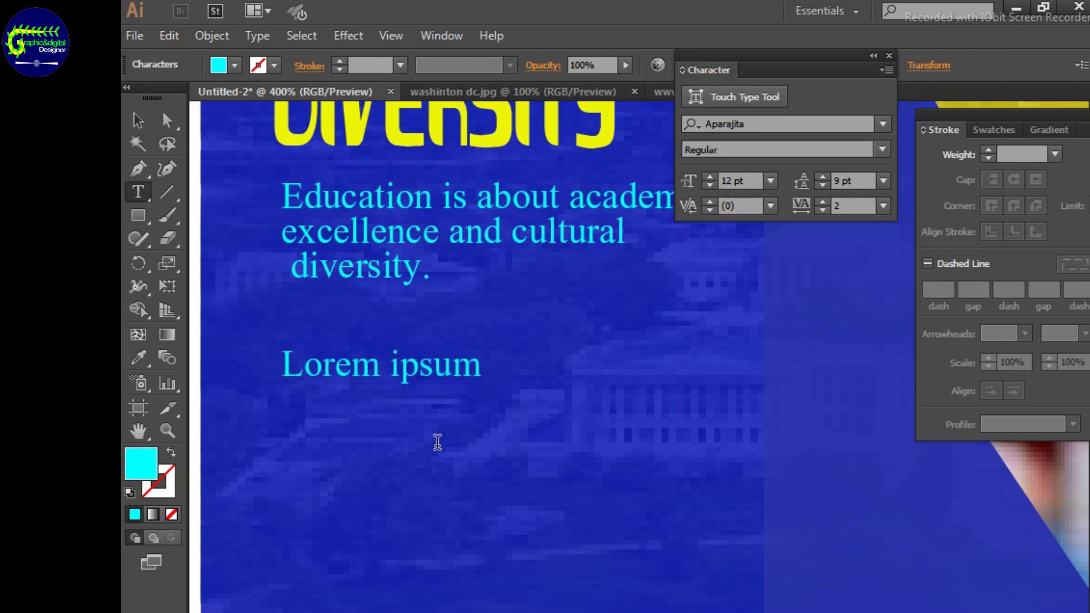
pyautogui.write(' dolor sit amet, consec')
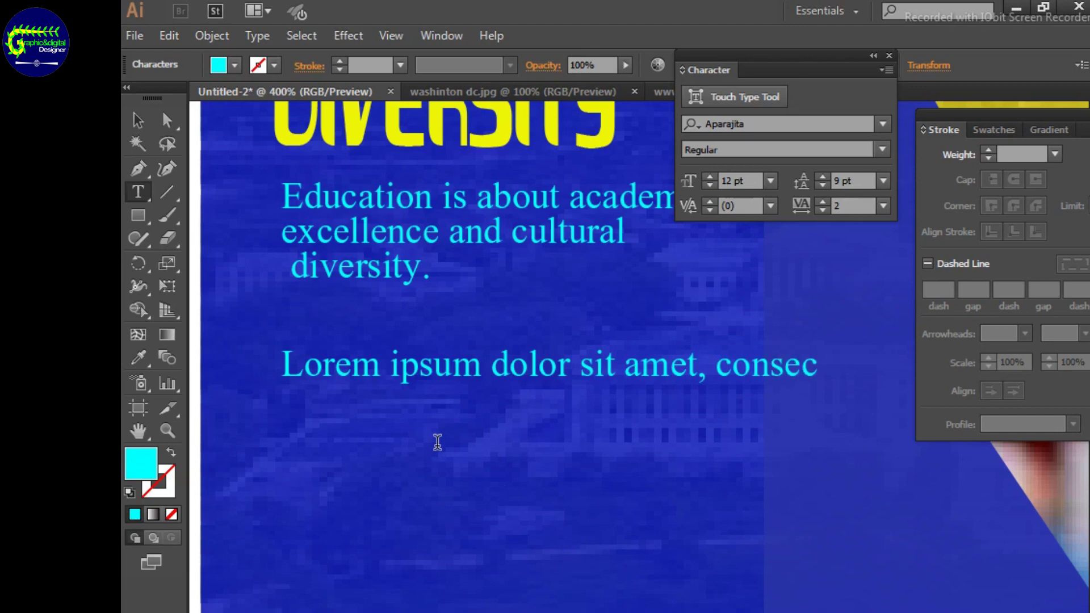
pyautogui.write('tetur a')
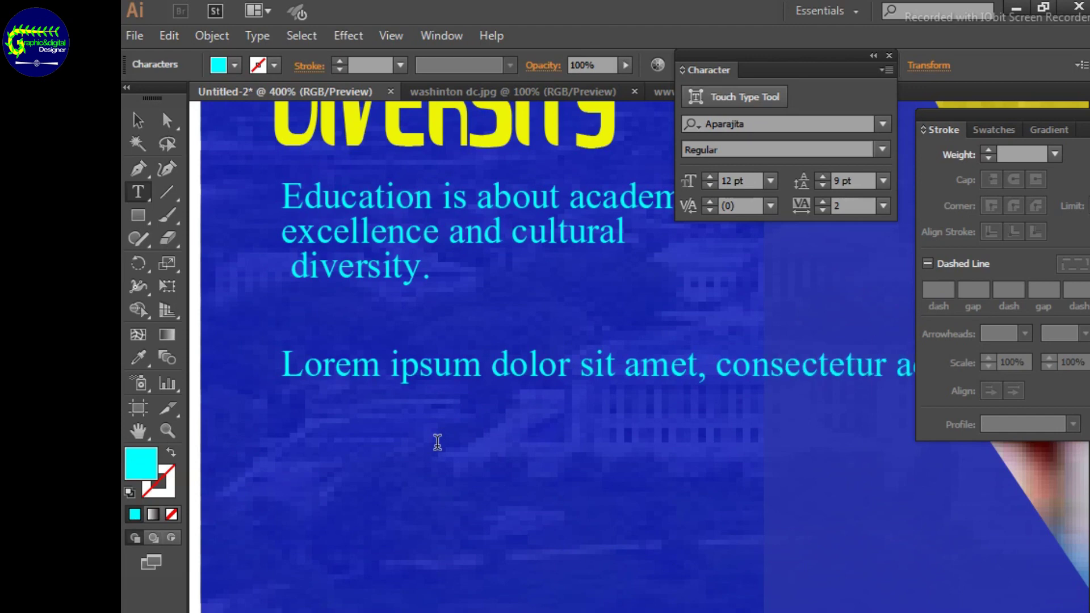
pyautogui.write('elit, sed d')
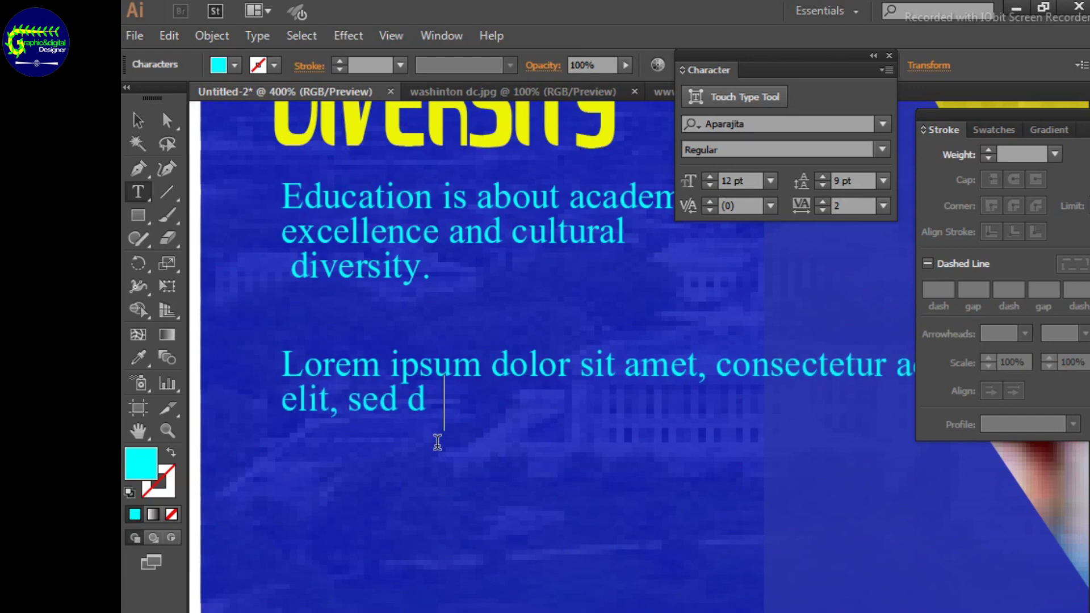
pyautogui.write('o eiusmod tempor i')
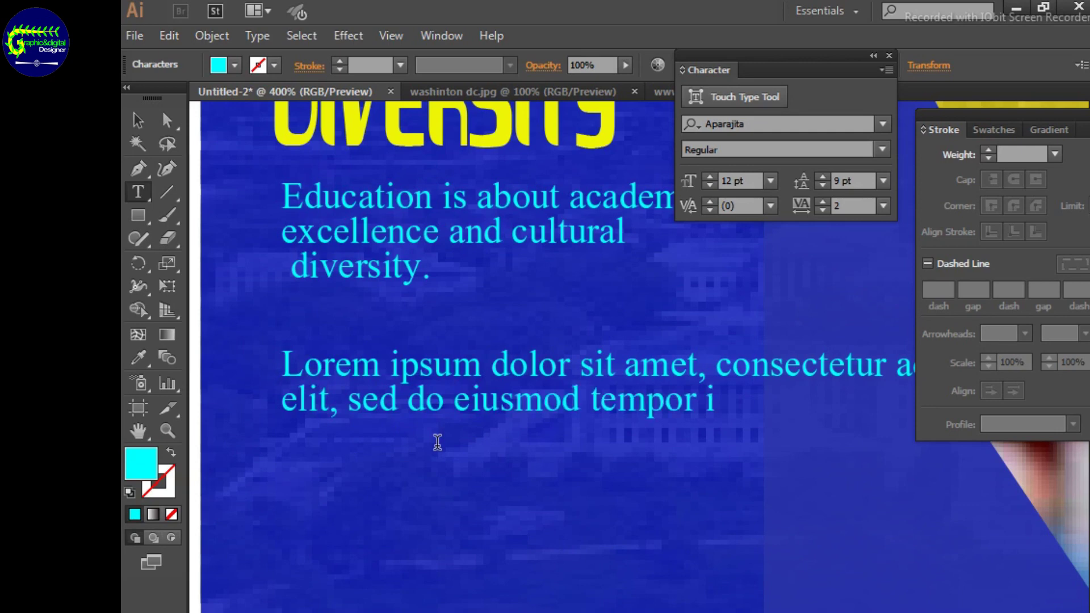
pyautogui.write('ncididunt ut l')
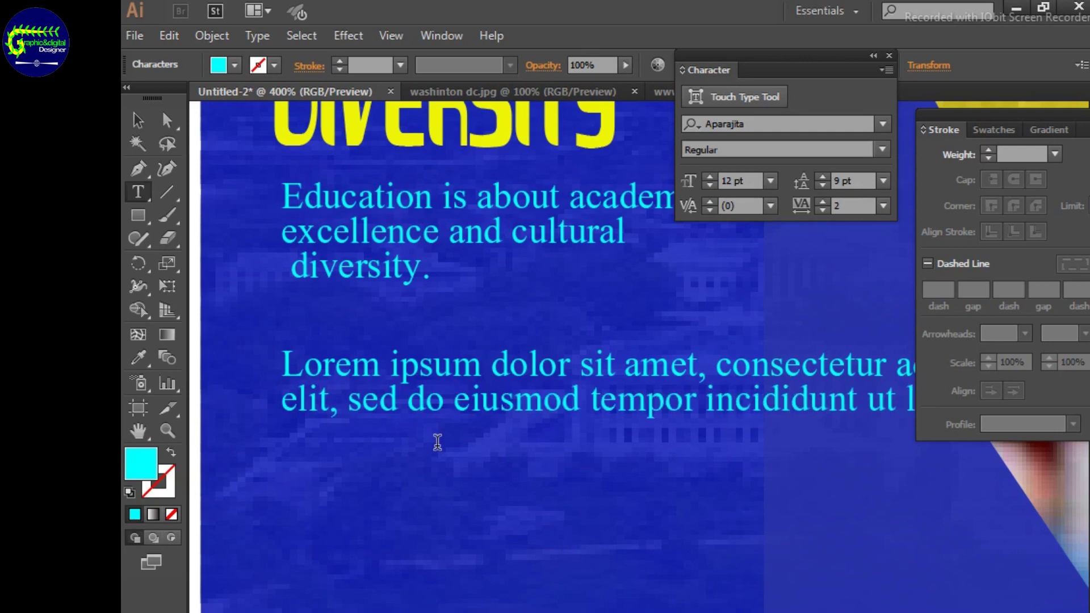
pyautogui.write('dolore magn')
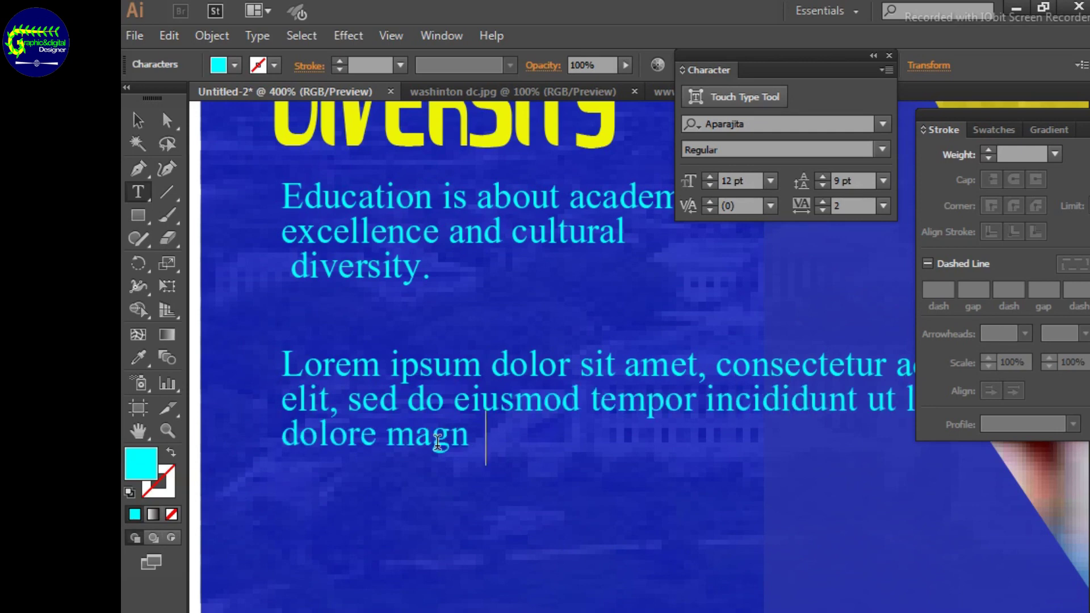
pyautogui.write('a aliqua, Quis ipsu')
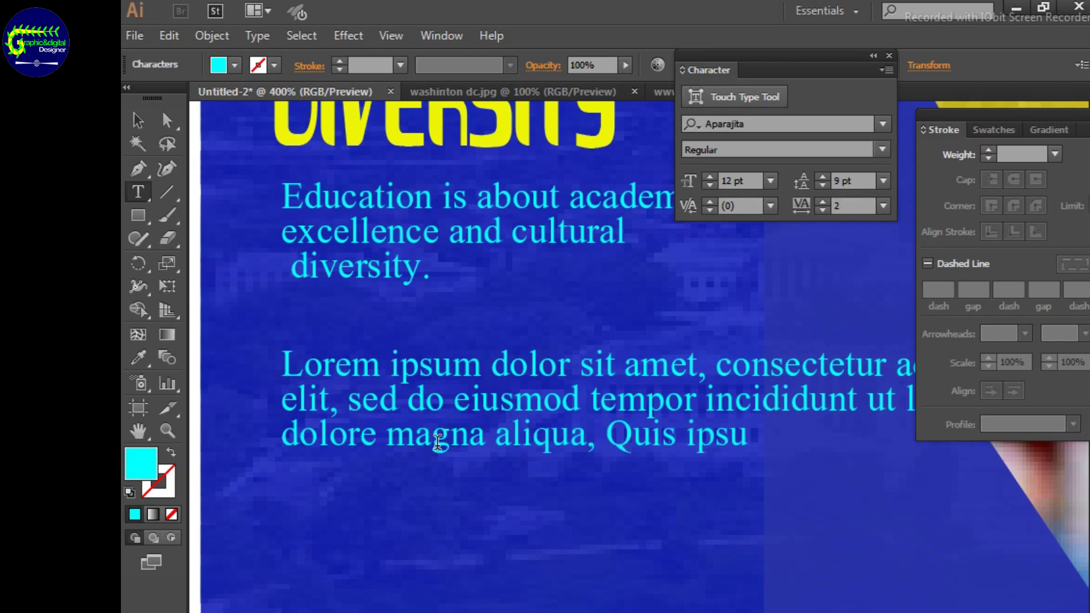
pyautogui.write('m suspendi')
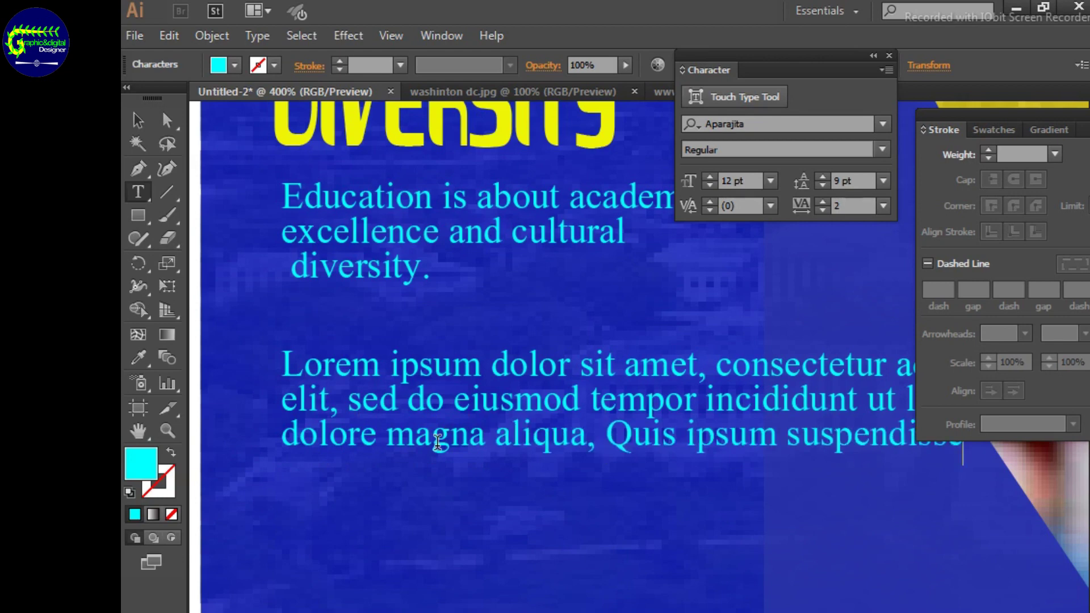
pyautogui.write('sgraiv')
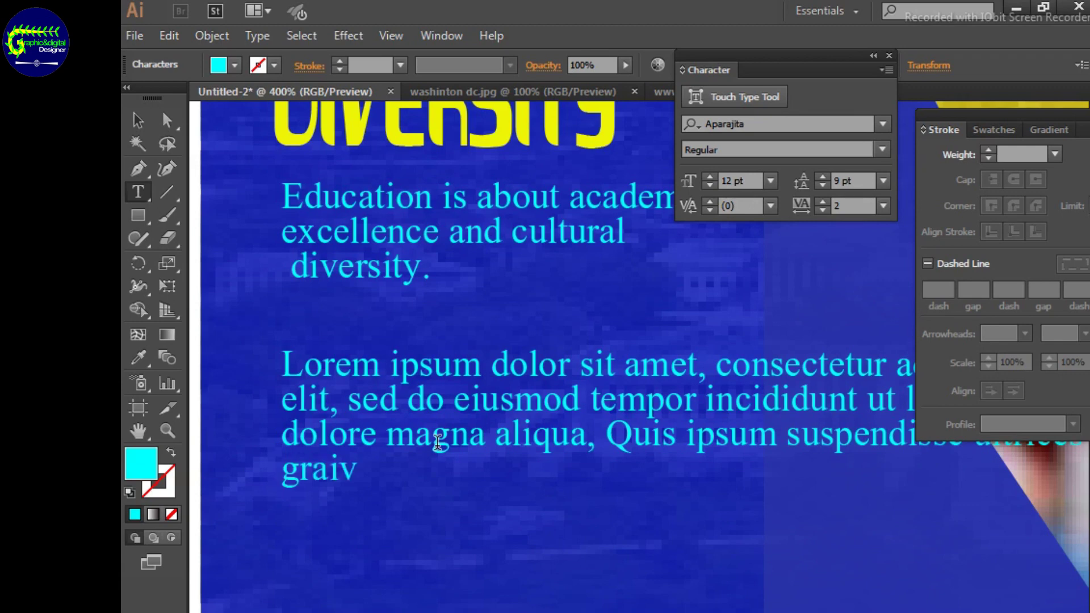
pyautogui.write('da. Risus comm odo')
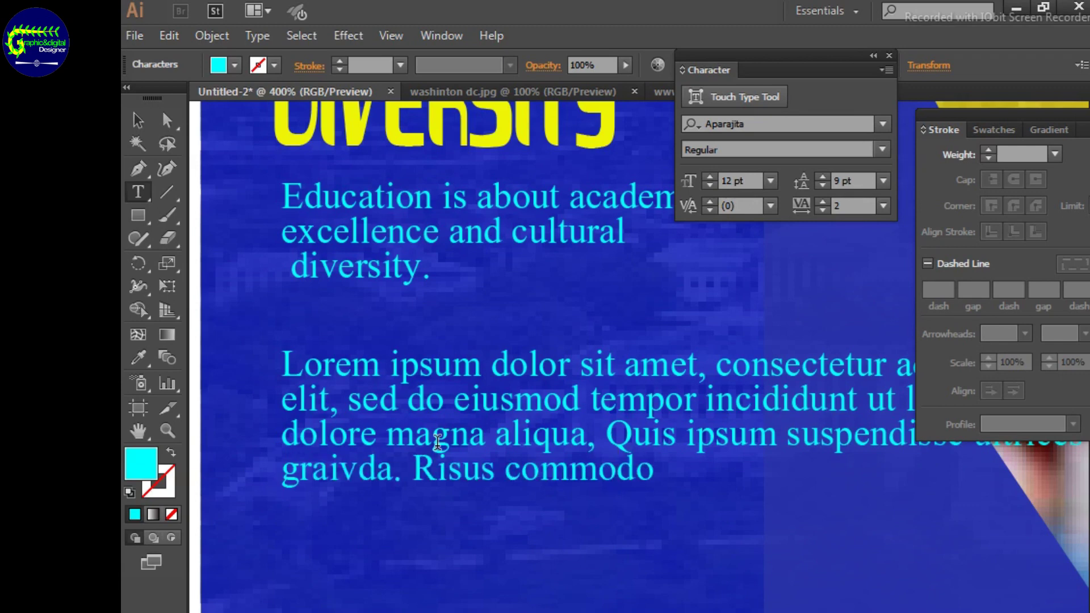
pyautogui.write(' viverra maece')
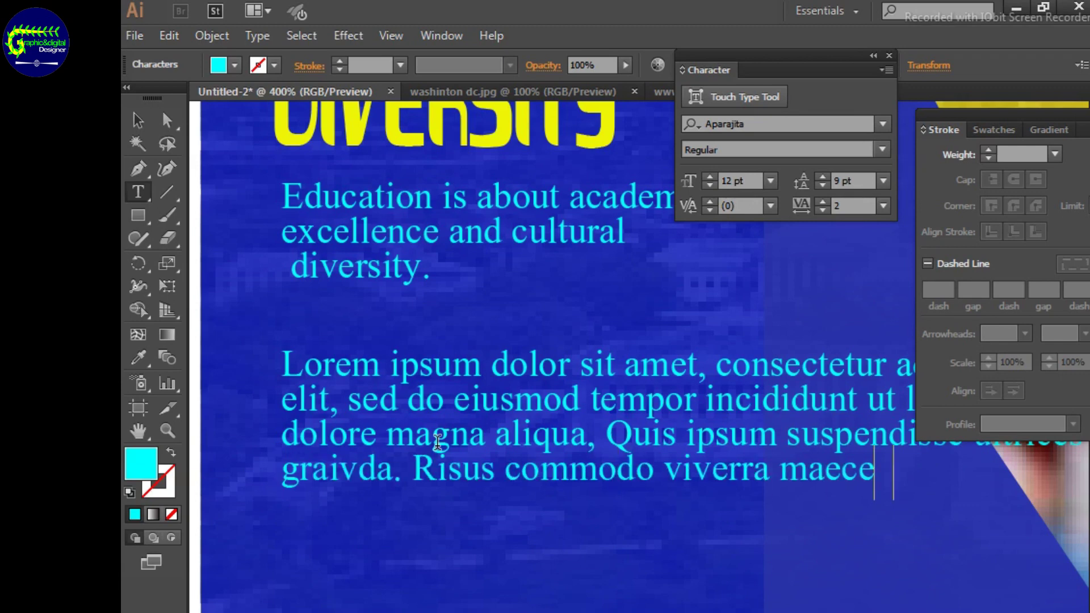
pyautogui.write('nas accumsan')
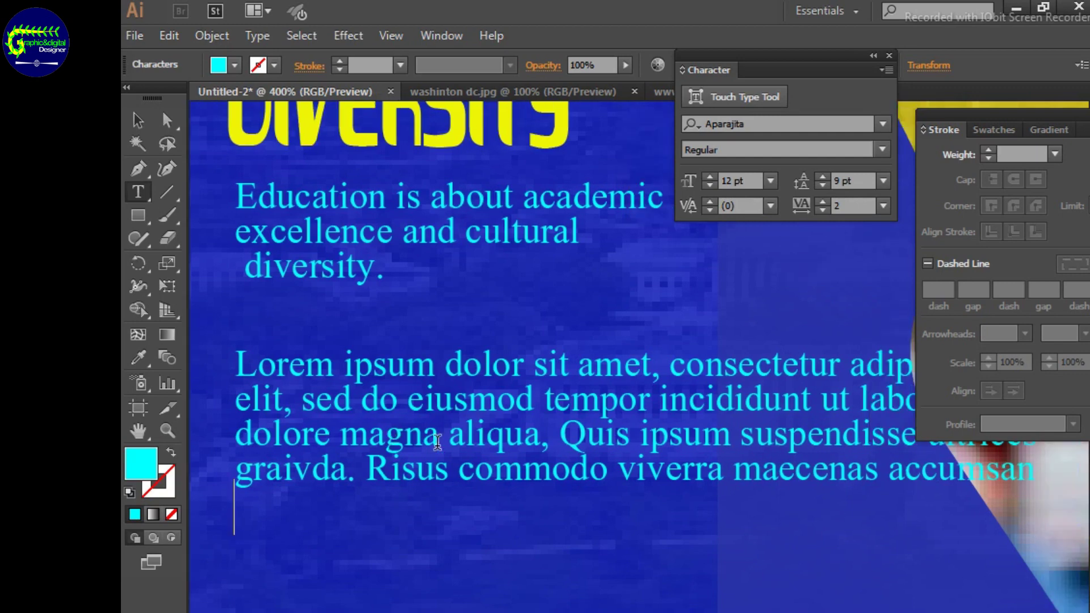
pyautogui.write('lacus vel facil')
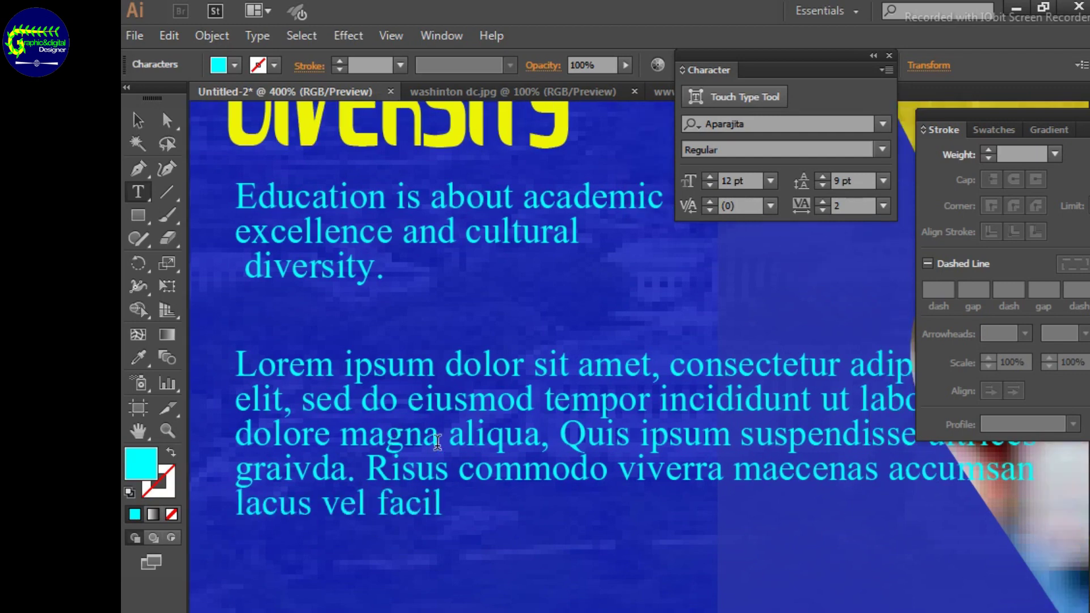
pyautogui.write('isis.')
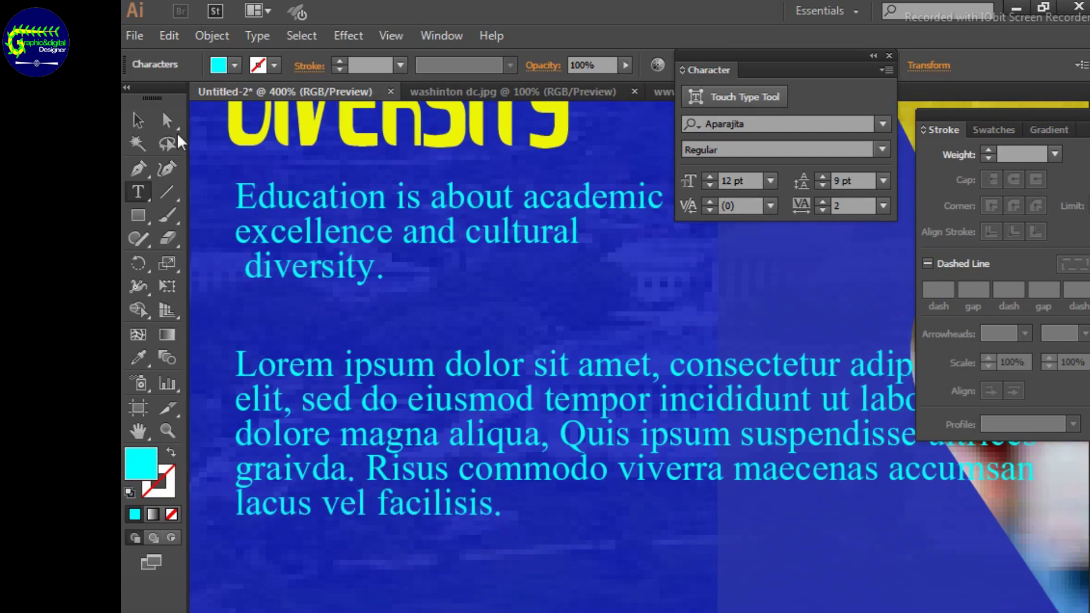
pyautogui.click(138, 120)
pyautogui.click(755, 123)
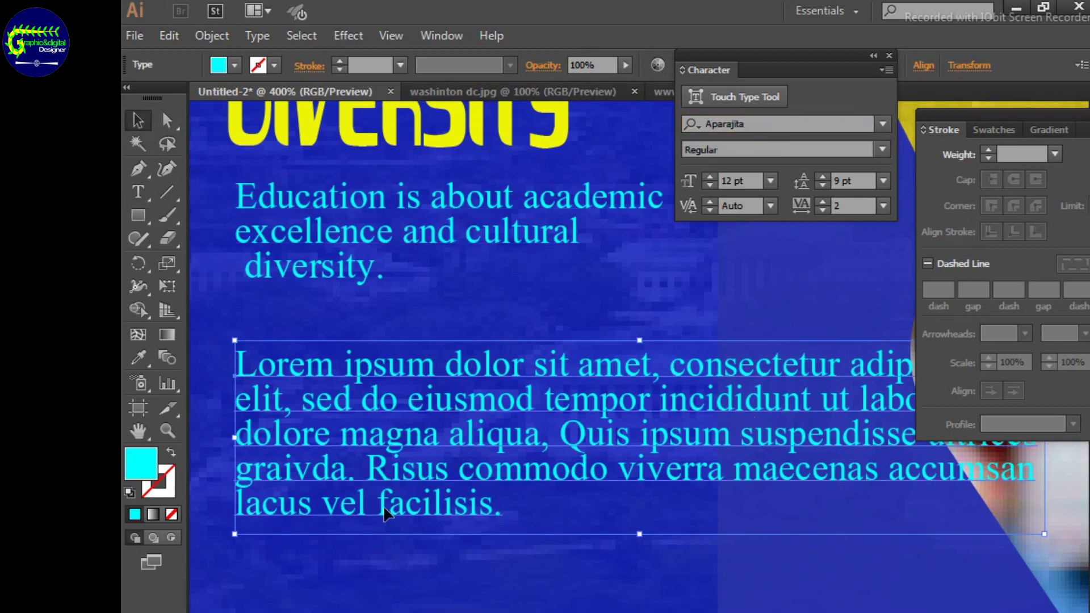
# Scale the Lorem ipsum block to about 6 pt, narrow it, and move a SCHOOL copy down
pyautogui.moveTo(234, 534); pyautogui.dragTo(320, 438)
pyautogui.hotkey('ctrl', '-')
pyautogui.hotkey('ctrl', '-')
pyautogui.hotkey('ctrl', '-')
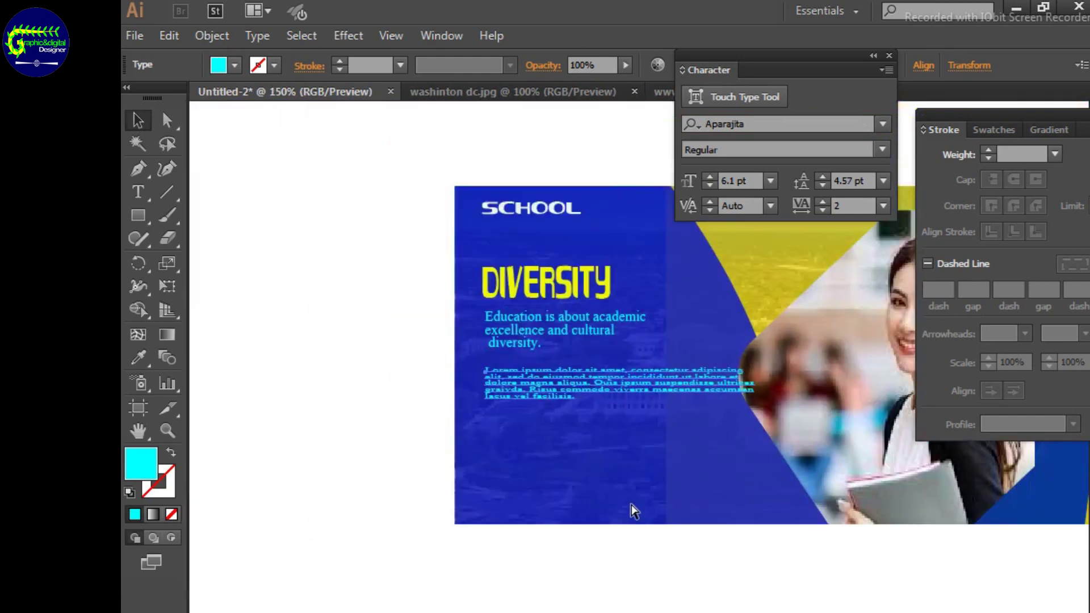
pyautogui.moveTo(757, 401); pyautogui.dragTo(692, 400)
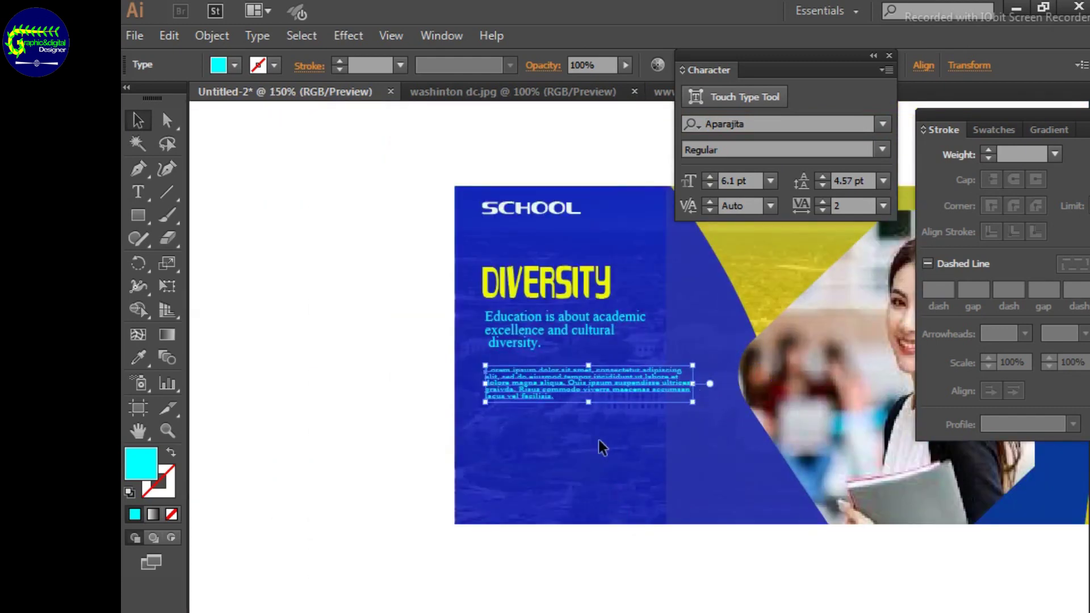
pyautogui.click(554, 500)
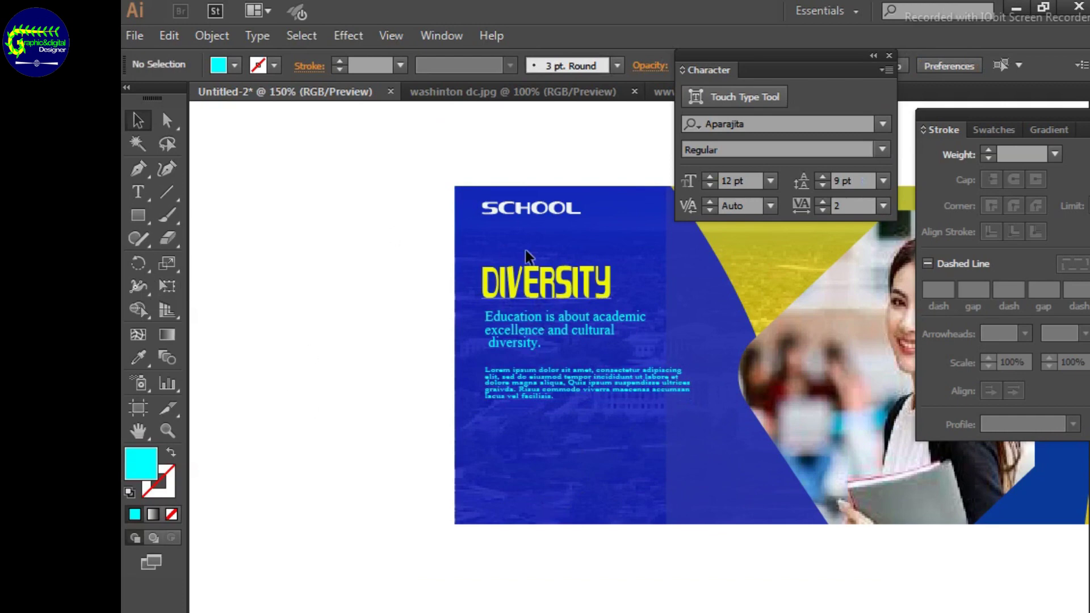
pyautogui.moveTo(523, 212); pyautogui.dragTo(524, 446)
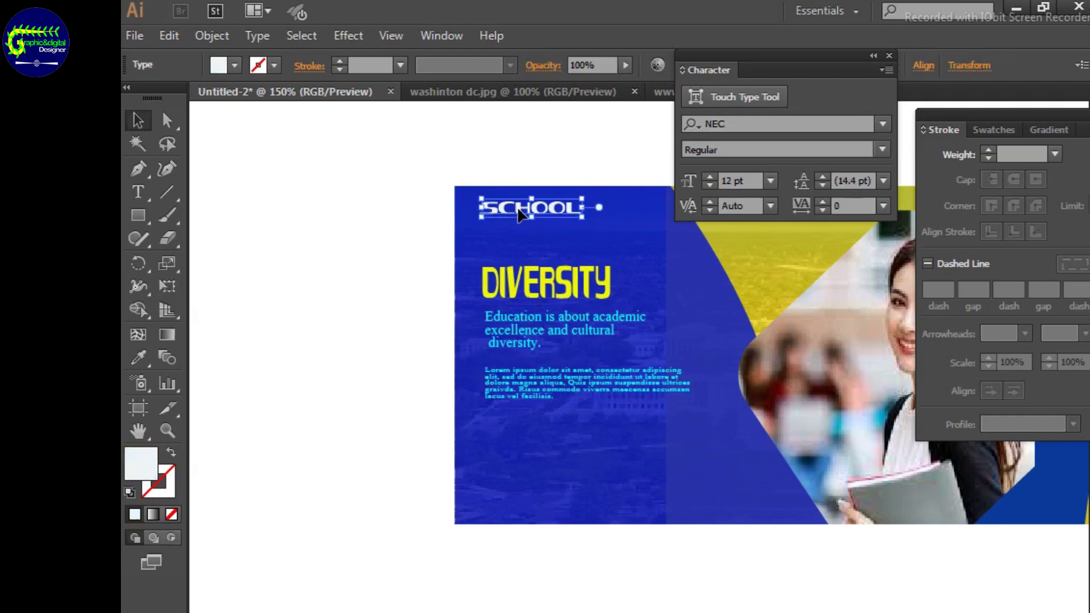
pyautogui.click(138, 192)
pyautogui.click(571, 440)
pyautogui.press('BackSpace')
pyautogui.press('BackSpace')
pyautogui.press('BackSpace')
pyautogui.press('BackSpace')
pyautogui.press('BackSpace')
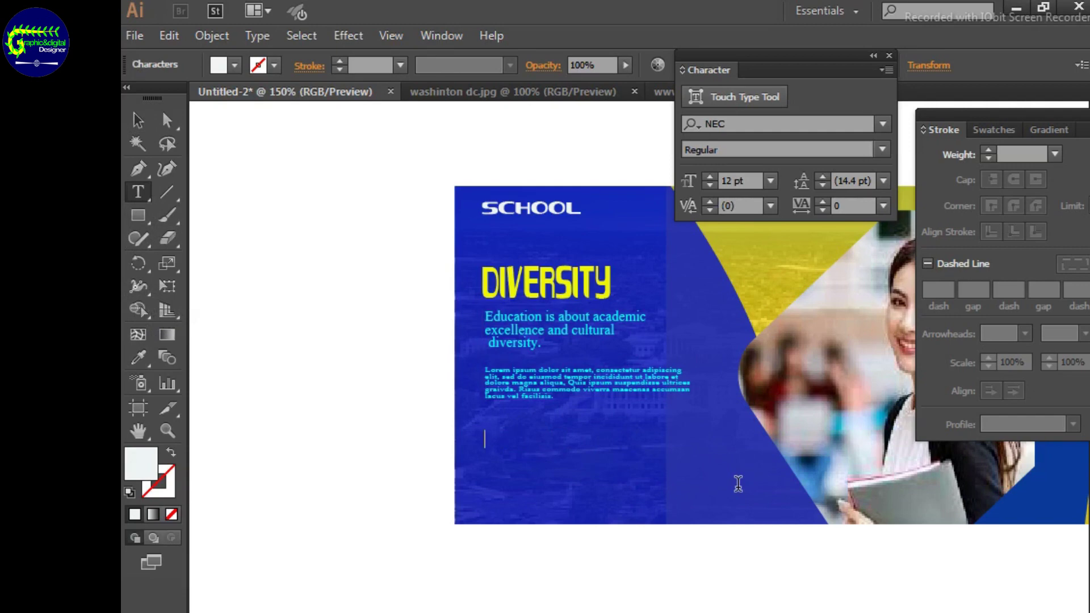
pyautogui.write('Www.')
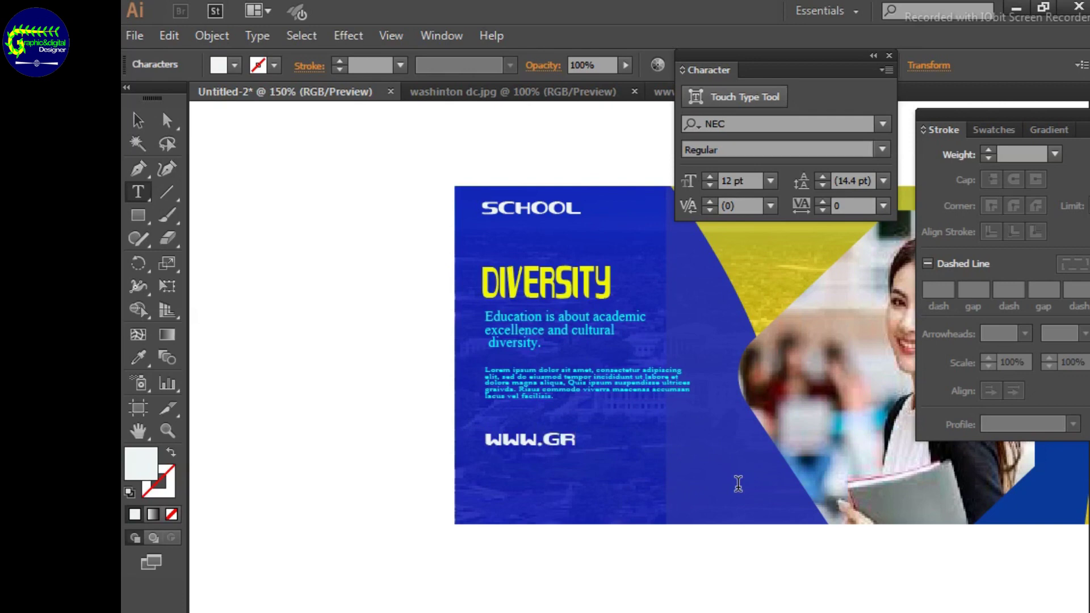
pyautogui.write('website.')
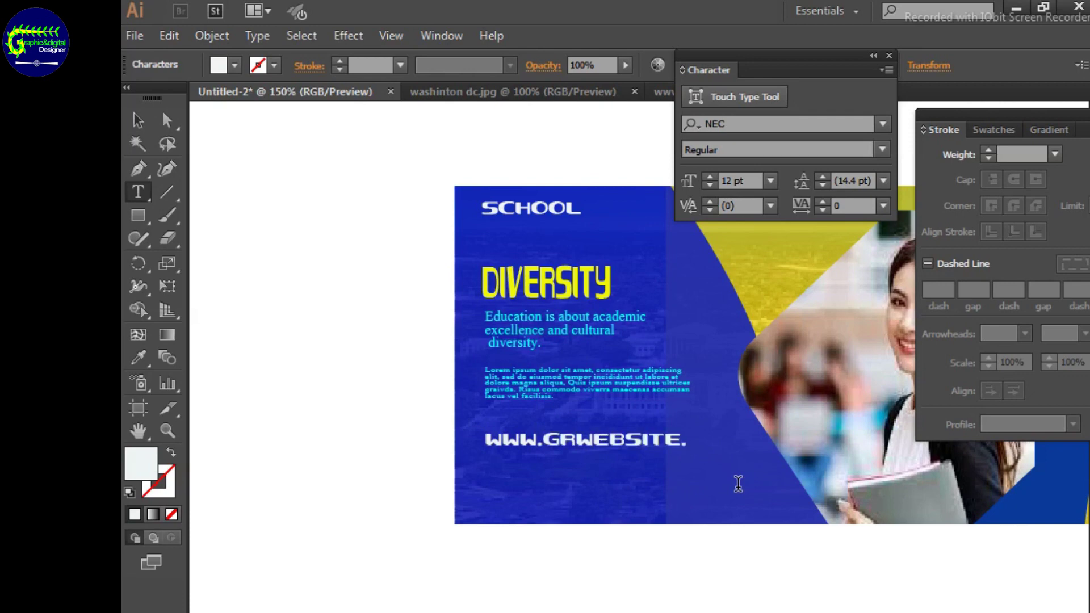
pyautogui.write('com')
pyautogui.click(576, 441)
pyautogui.press('BackSpace')
pyautogui.press('BackSpace')
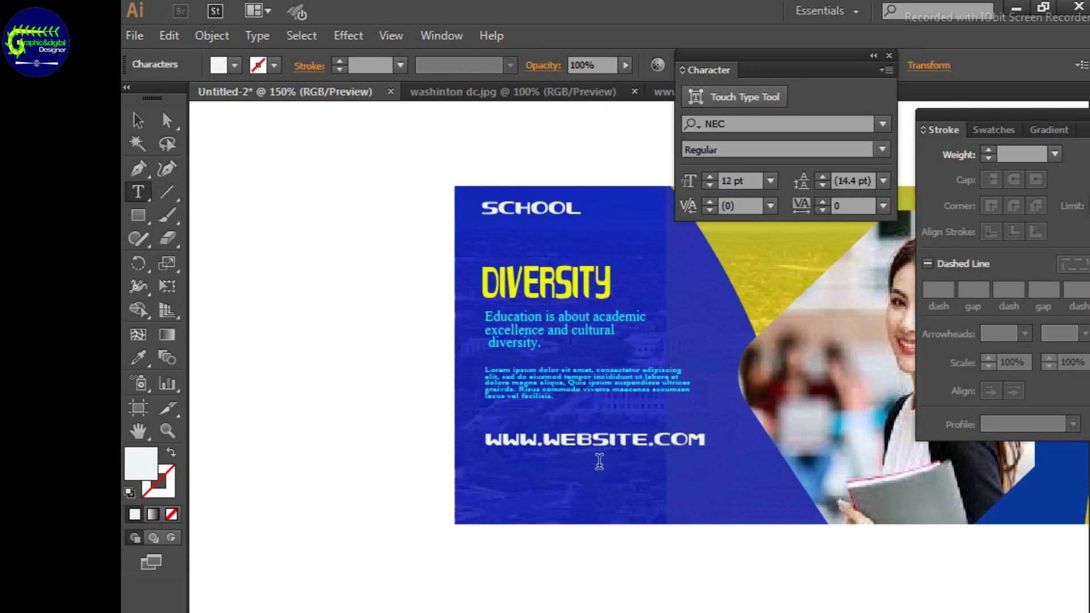
pyautogui.write('school')
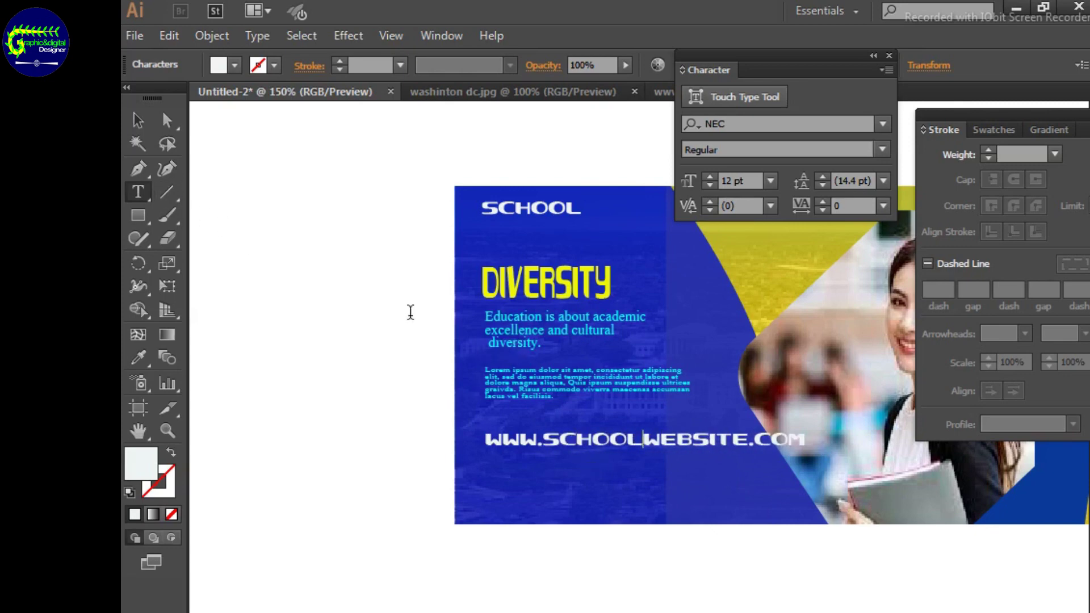
pyautogui.press('BackSpace')
pyautogui.press('BackSpace')
pyautogui.press('BackSpace')
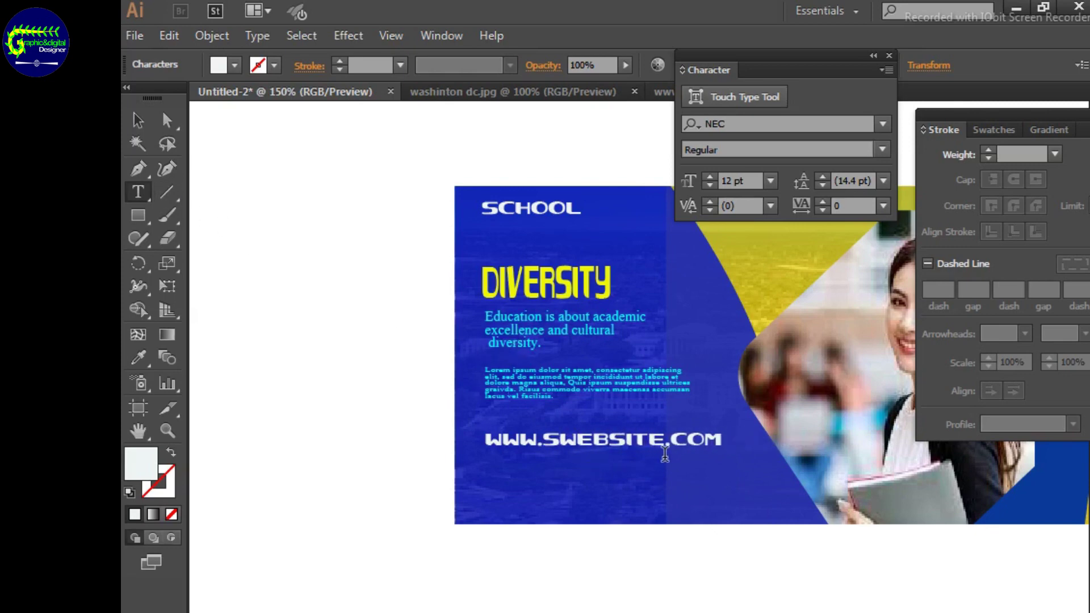
pyautogui.press('BackSpace')
pyautogui.write('your')
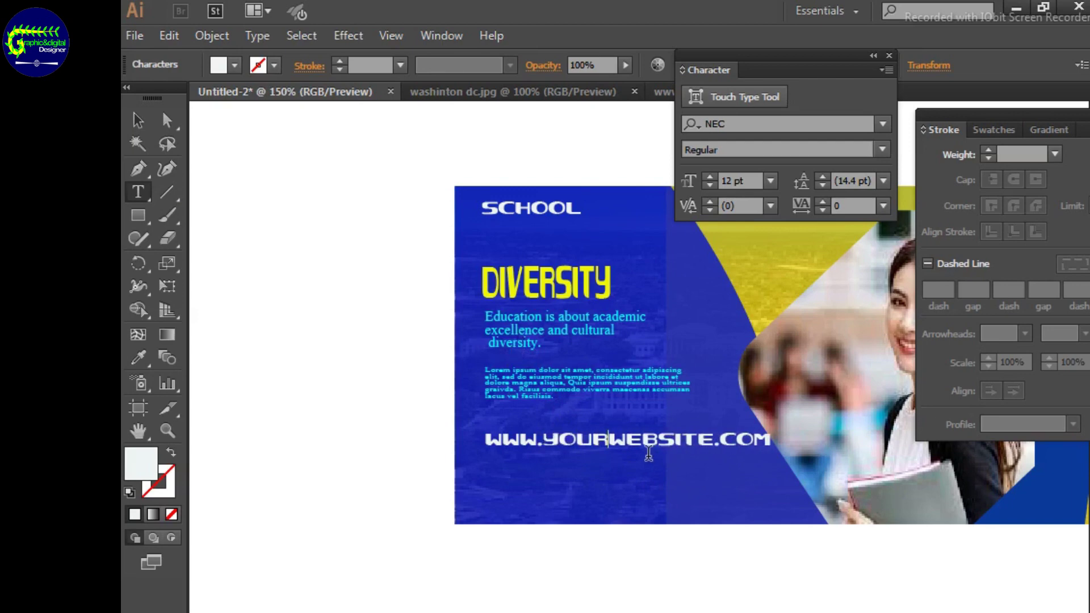
pyautogui.press('Escape')
# Narrow the URL line slightly and place a copy near the bottom edge
pyautogui.moveTo(773, 438); pyautogui.dragTo(716, 438)
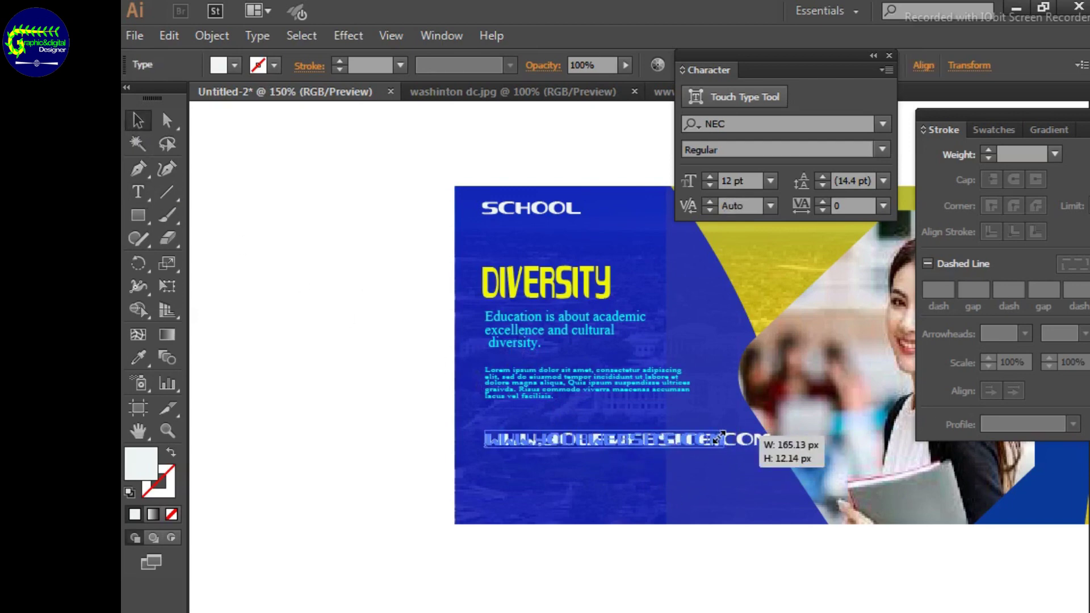
pyautogui.click(633, 478)
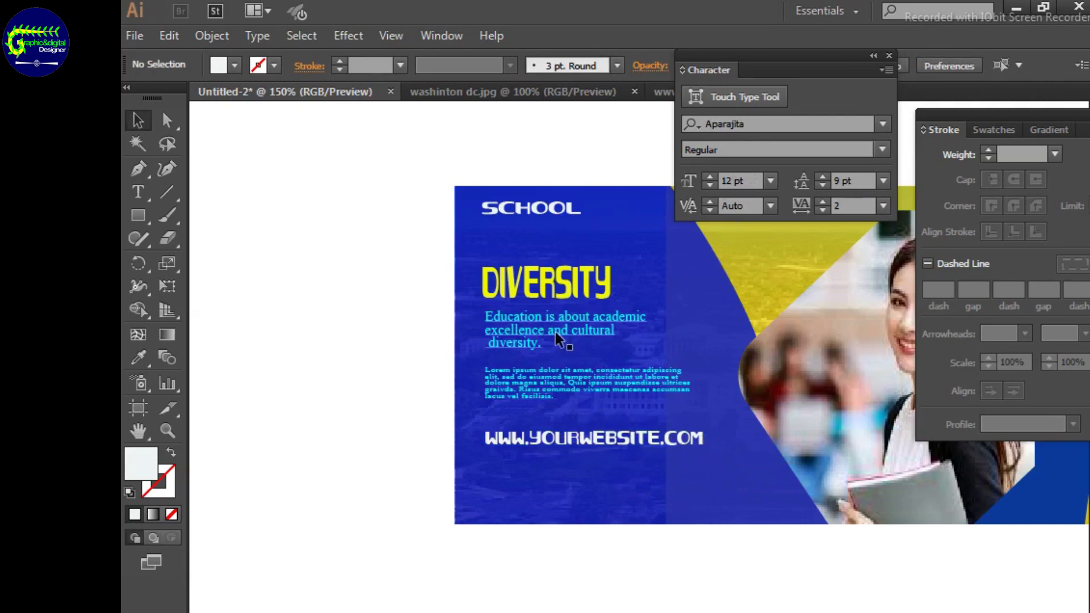
pyautogui.moveTo(568, 438); pyautogui.dragTo(566, 500)
# Change the URL copy to FACEBOOK ACCOUNT and shrink it narrower
pyautogui.doubleClick(699, 502)
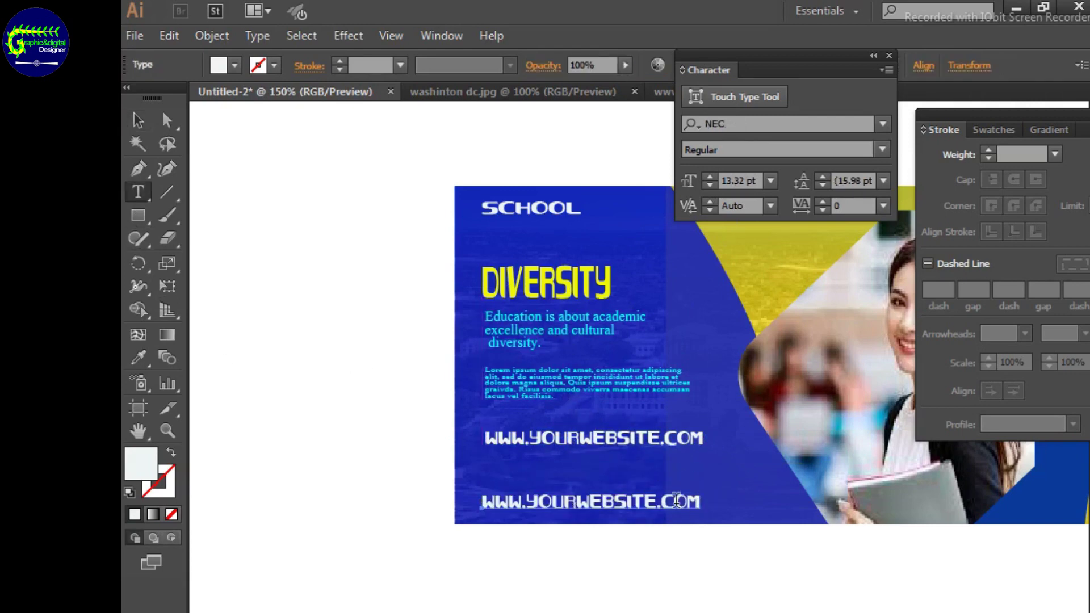
pyautogui.press('BackSpace')
pyautogui.press('BackSpace')
pyautogui.press('BackSpace')
pyautogui.press('BackSpace')
pyautogui.press('BackSpace')
pyautogui.press('BackSpace')
pyautogui.press('BackSpace')
pyautogui.press('BackSpace')
pyautogui.press('BackSpace')
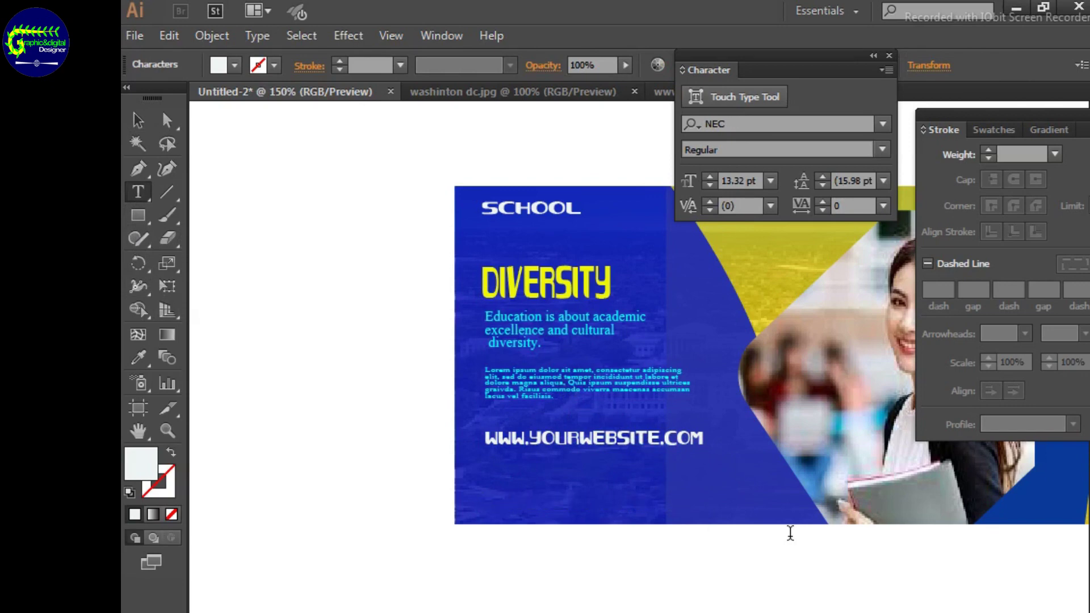
pyautogui.write('FACEBOOK')
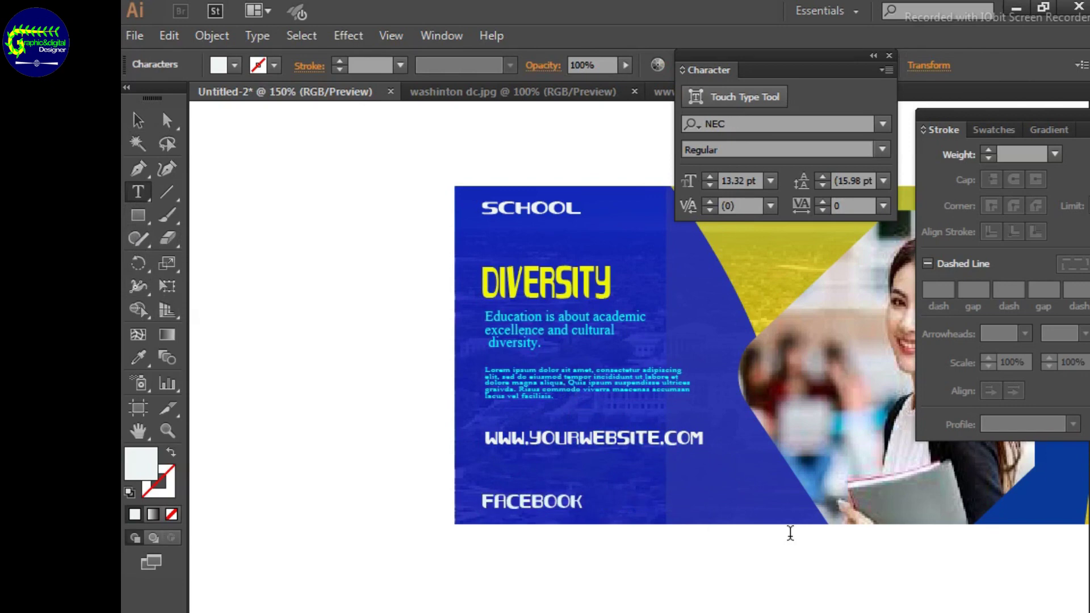
pyautogui.write(' ACCOUNT')
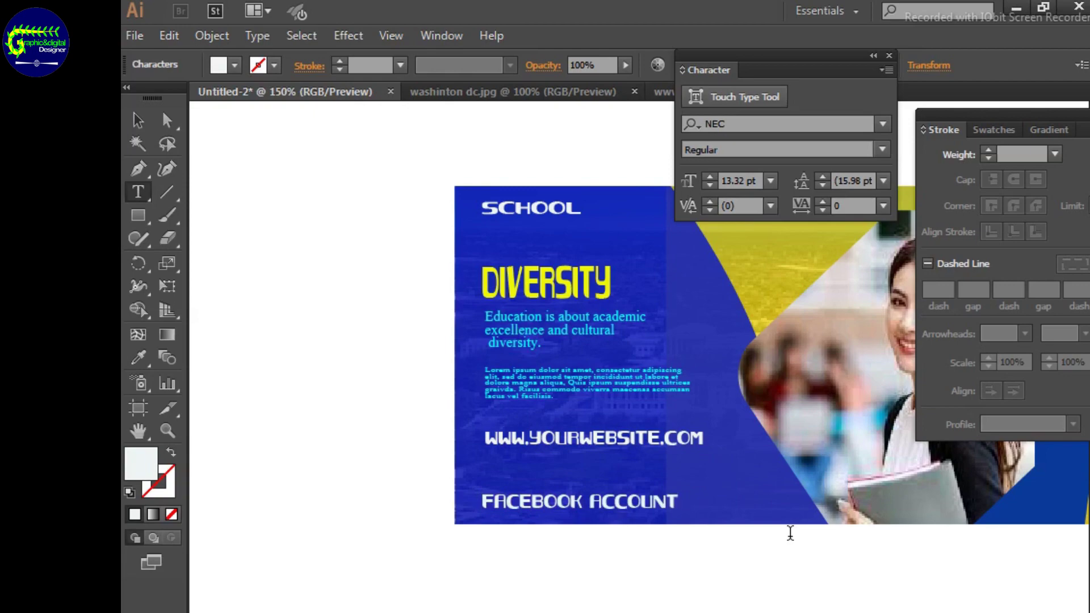
pyautogui.press('Escape')
pyautogui.moveTo(693, 514); pyautogui.dragTo(641, 527)
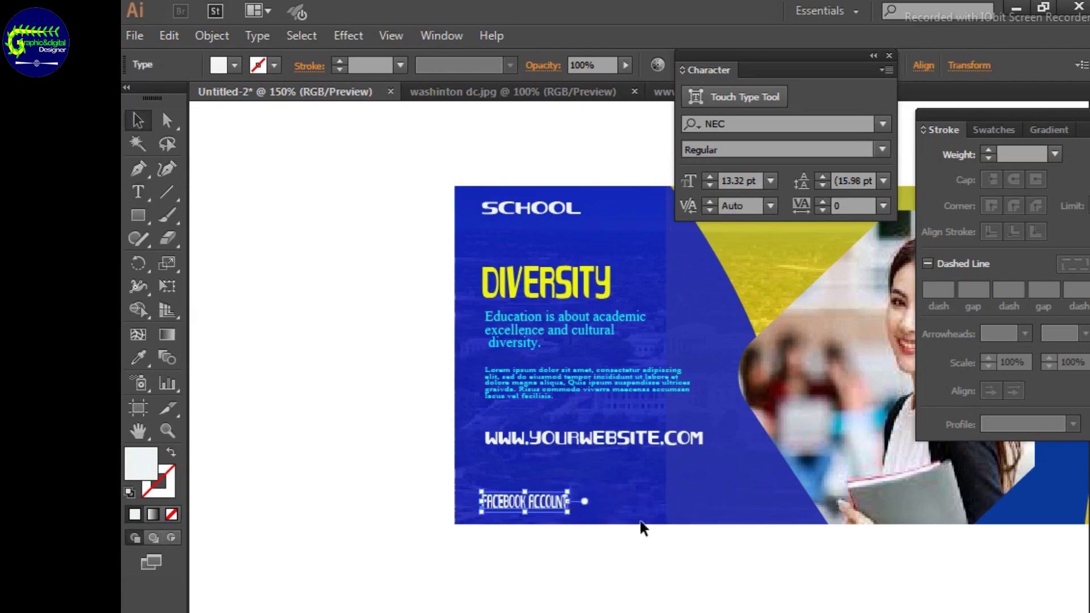
pyautogui.hotkey('ctrl', '+')
pyautogui.hotkey('ctrl', '+')
pyautogui.hotkey('ctrl', '+')
pyautogui.scroll(-5, 653, 535)
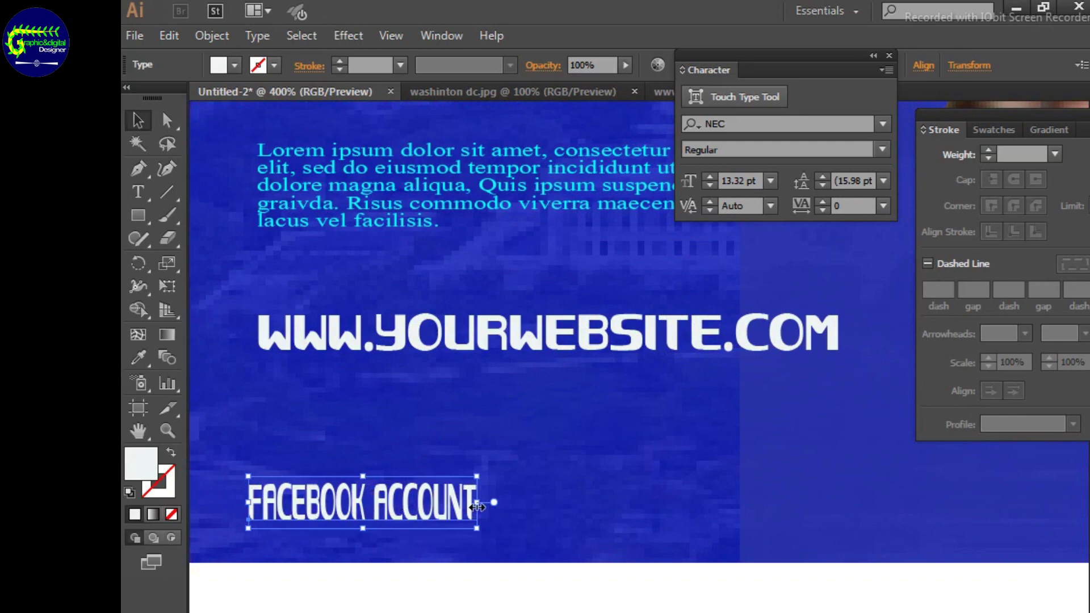
pyautogui.moveTo(477, 507); pyautogui.dragTo(448, 506)
# Duplicate the label to the right and retype it as LINKDIN ACCOUNT and INSTAGRAM ACCOUNT
pyautogui.moveTo(374, 512); pyautogui.dragTo(704, 511)
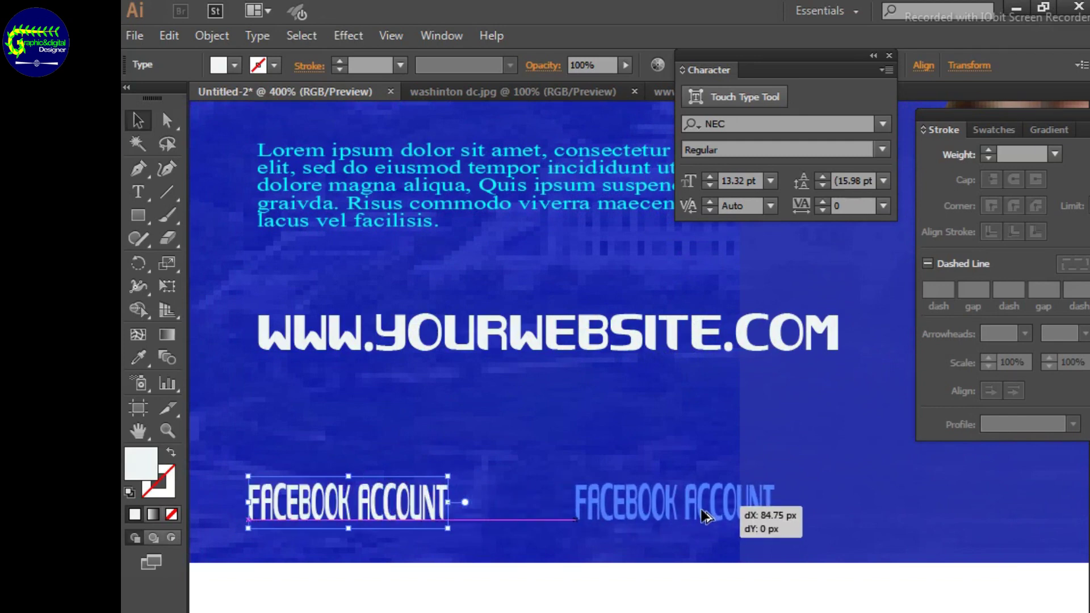
pyautogui.press('t')
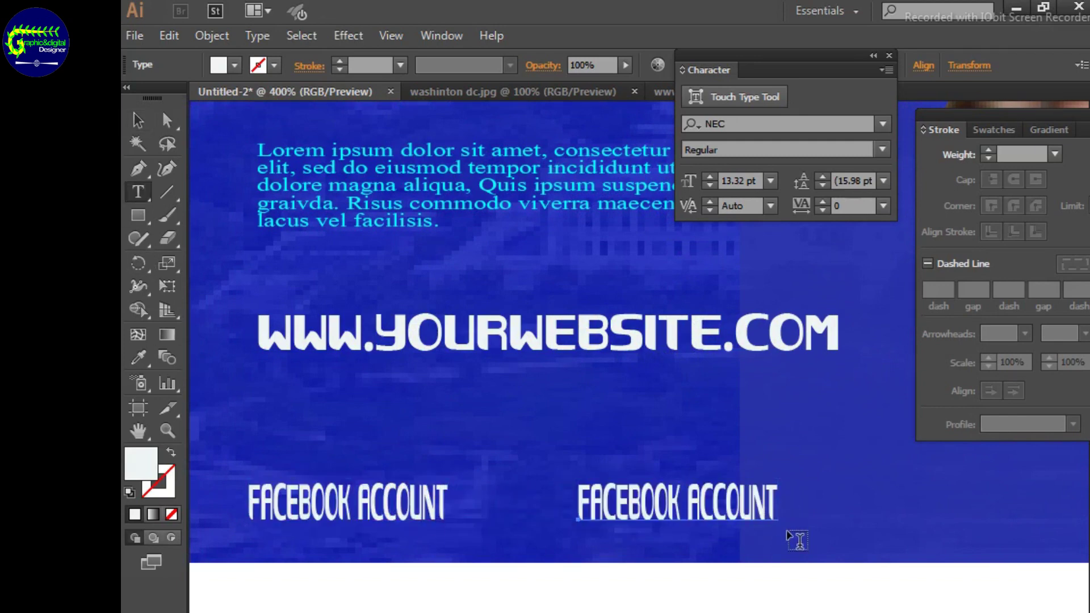
pyautogui.click(779, 508)
pyautogui.press('BackSpace')
pyautogui.press('BackSpace')
pyautogui.press('BackSpace')
pyautogui.press('BackSpace')
pyautogui.press('BackSpace')
pyautogui.press('BackSpace')
pyautogui.press('BackSpace')
pyautogui.press('BackSpace')
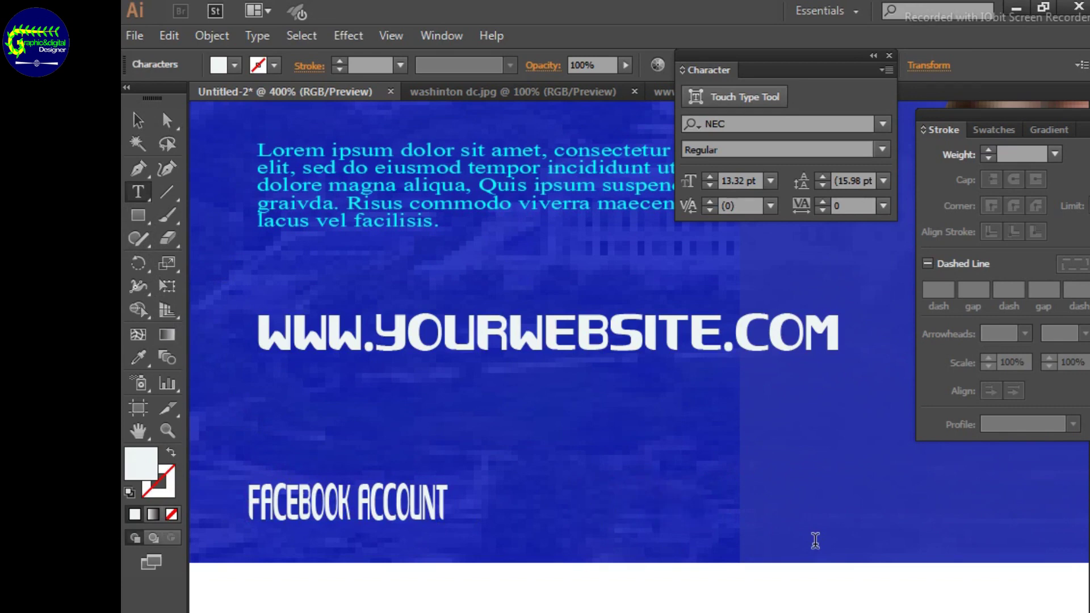
pyautogui.write('LINKDI')
pyautogui.write('N A')
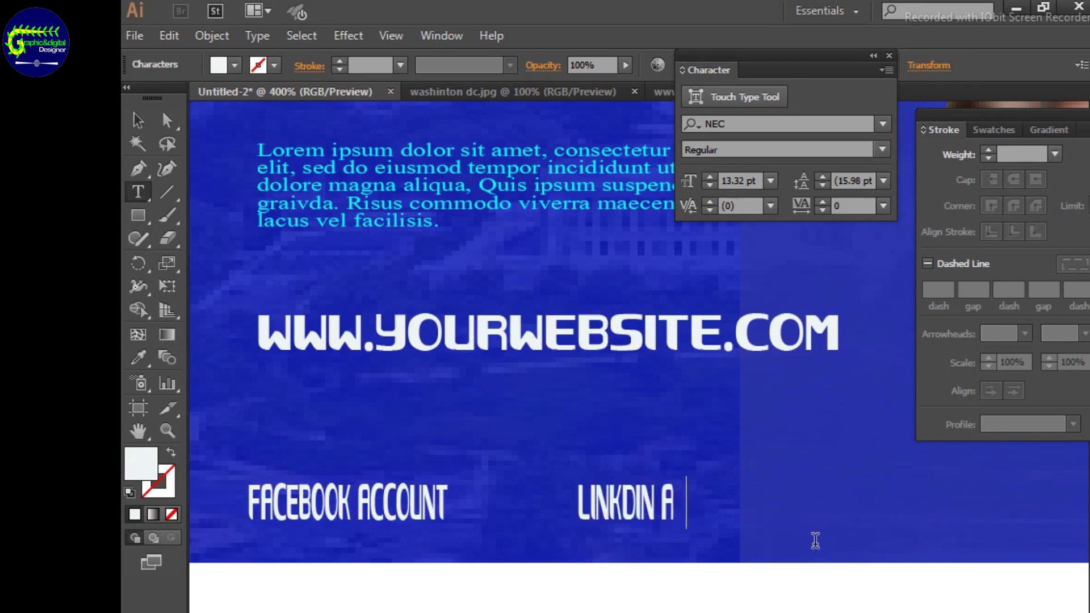
pyautogui.write('CCOUNT      ')
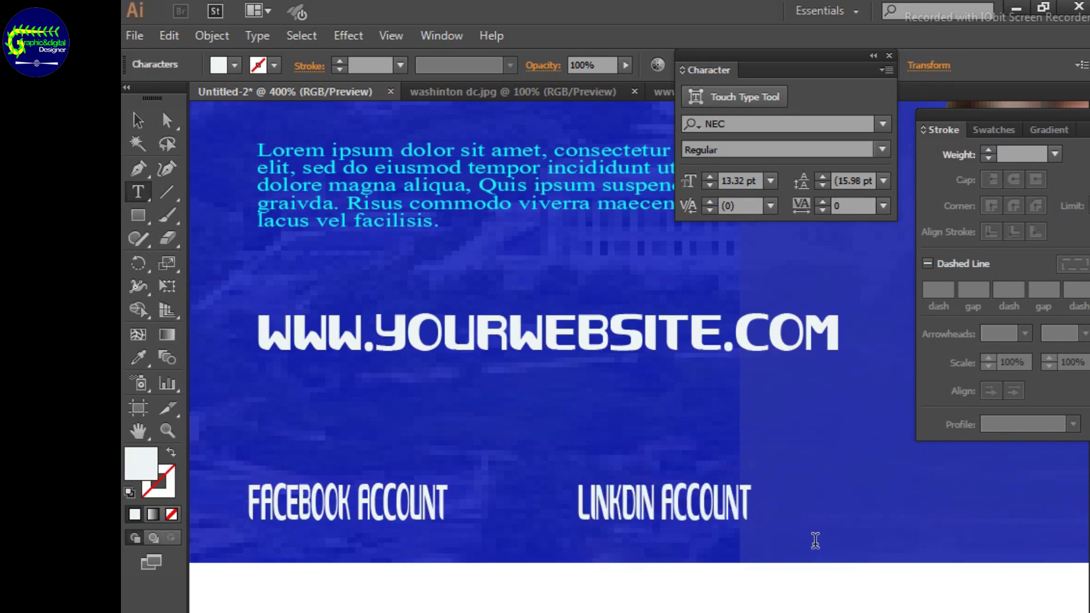
pyautogui.write('INSTAGRAM ACC')
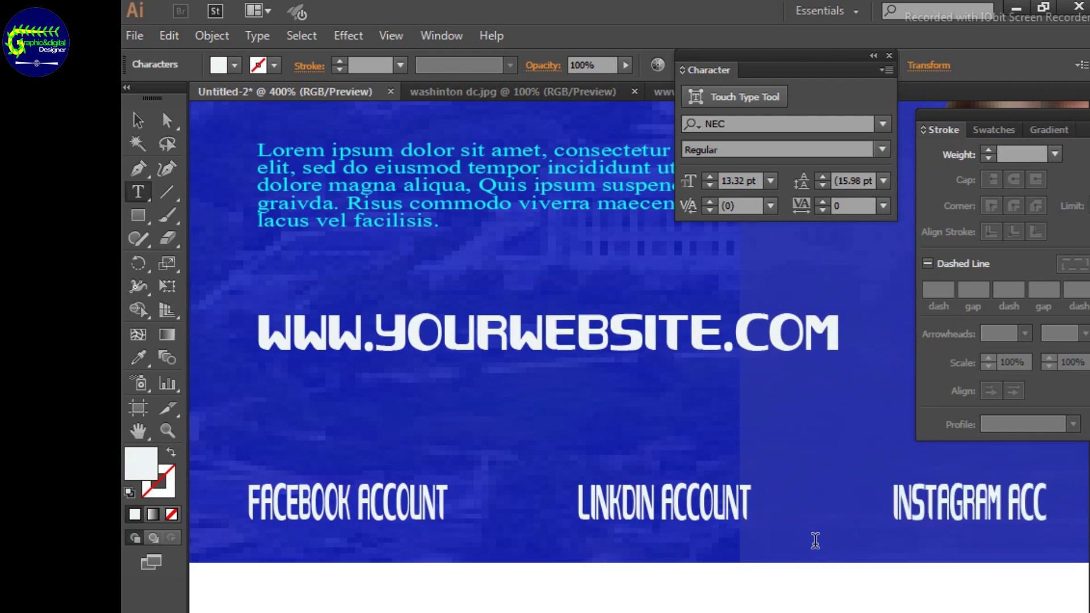
pyautogui.write('OUNT')
pyautogui.hotkey('ctrl', '-')
pyautogui.hotkey('ctrl', '-')
pyautogui.hotkey('ctrl', '-')
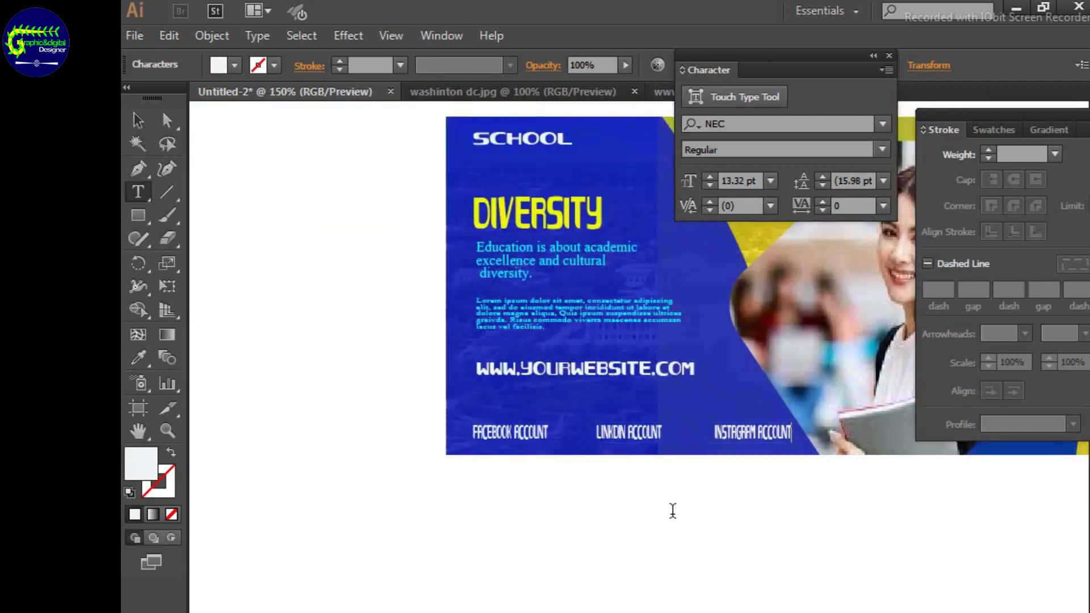
pyautogui.hotkey('ctrl', '+')
pyautogui.hotkey('ctrl', '+')
pyautogui.press('Escape')
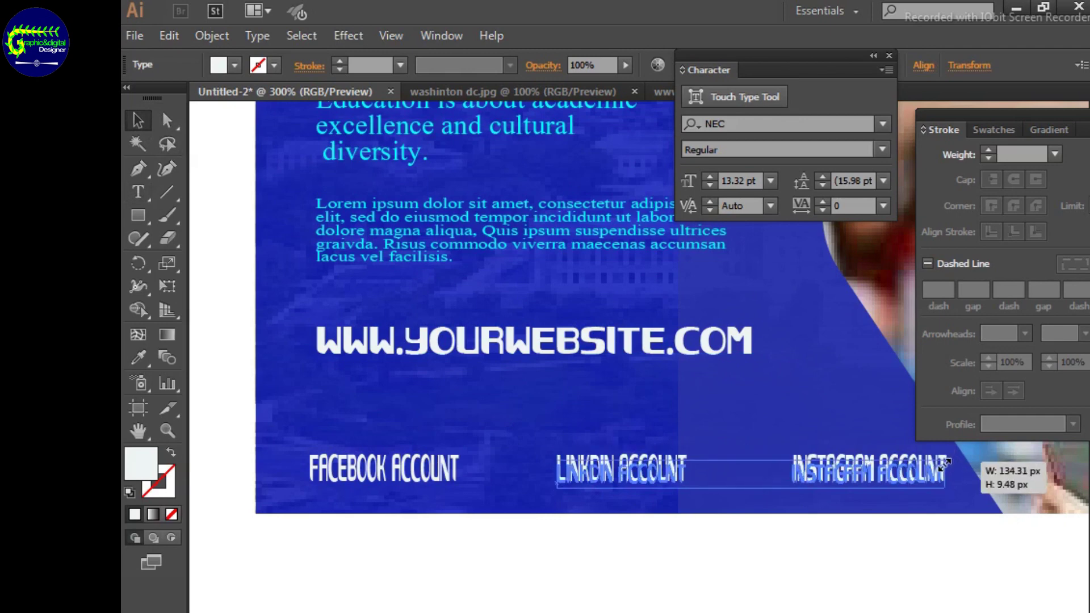
# Scale all three social account labels down to a matching small size
pyautogui.moveTo(946, 447); pyautogui.dragTo(945, 470)
pyautogui.click(384, 469)
pyautogui.moveTo(459, 454); pyautogui.dragTo(449, 464)
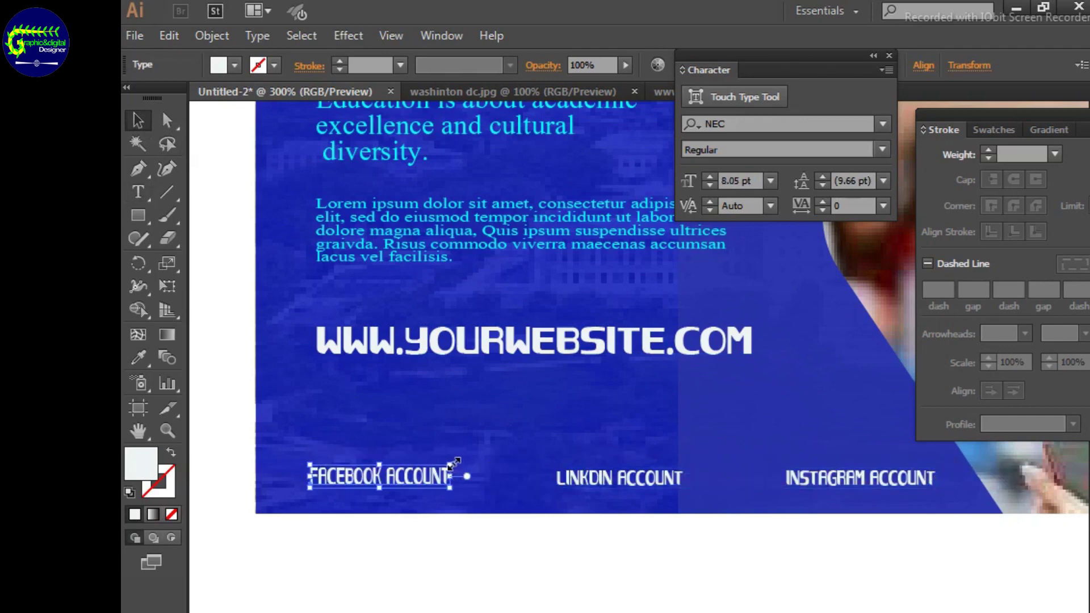
pyautogui.click(501, 464)
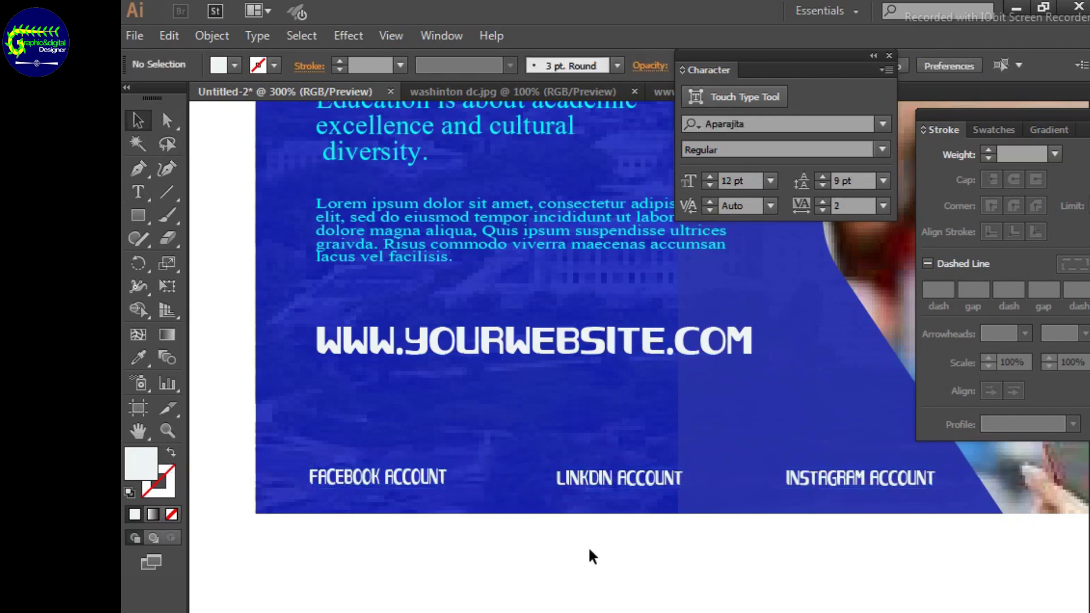
pyautogui.click(374, 477)
pyautogui.moveTo(446, 470); pyautogui.dragTo(425, 475)
pyautogui.click(698, 478)
pyautogui.moveTo(947, 469); pyautogui.dragTo(921, 477)
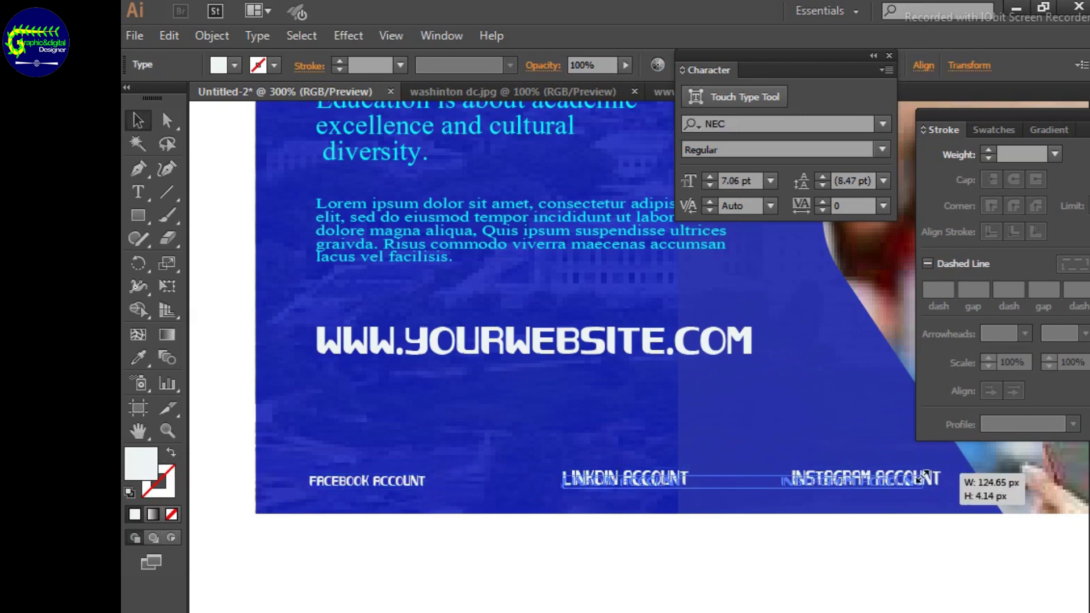
pyautogui.click(396, 439)
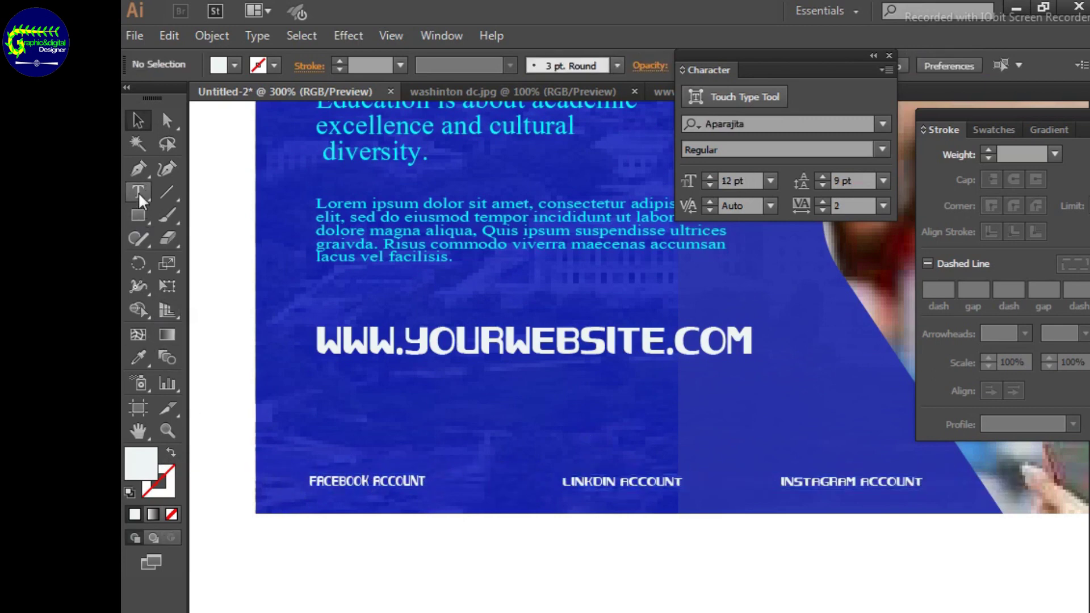
pyautogui.click(138, 120)
pyautogui.hotkey('ctrl', '-')
pyautogui.hotkey('ctrl', '-')
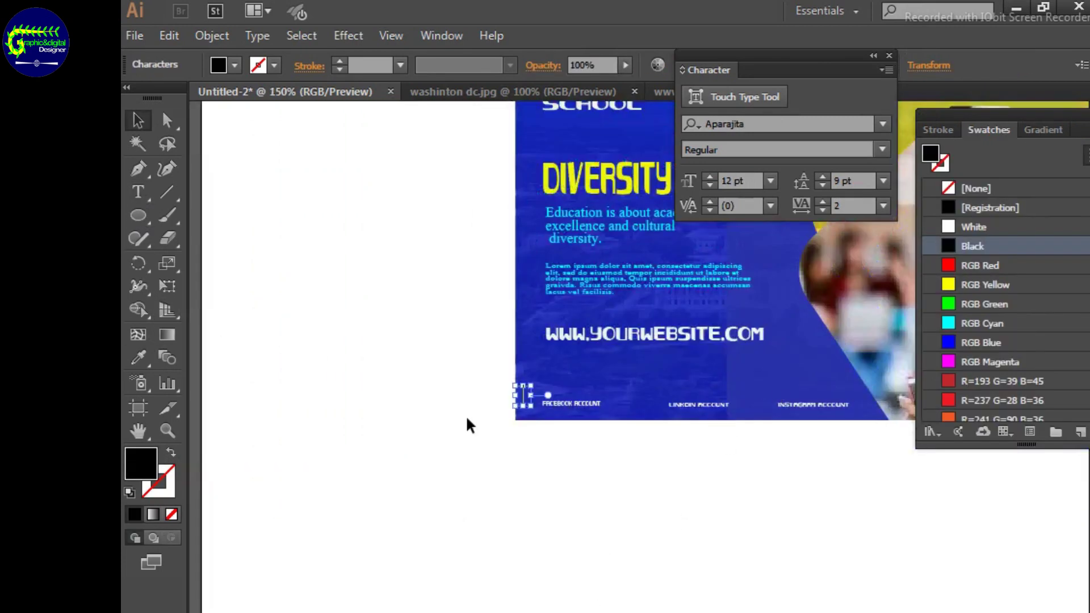
# Draw a tiny white-filled rounded-rectangle dot right of the DIVERSITY heading
pyautogui.moveTo(741, 329); pyautogui.dragTo(496, 460)
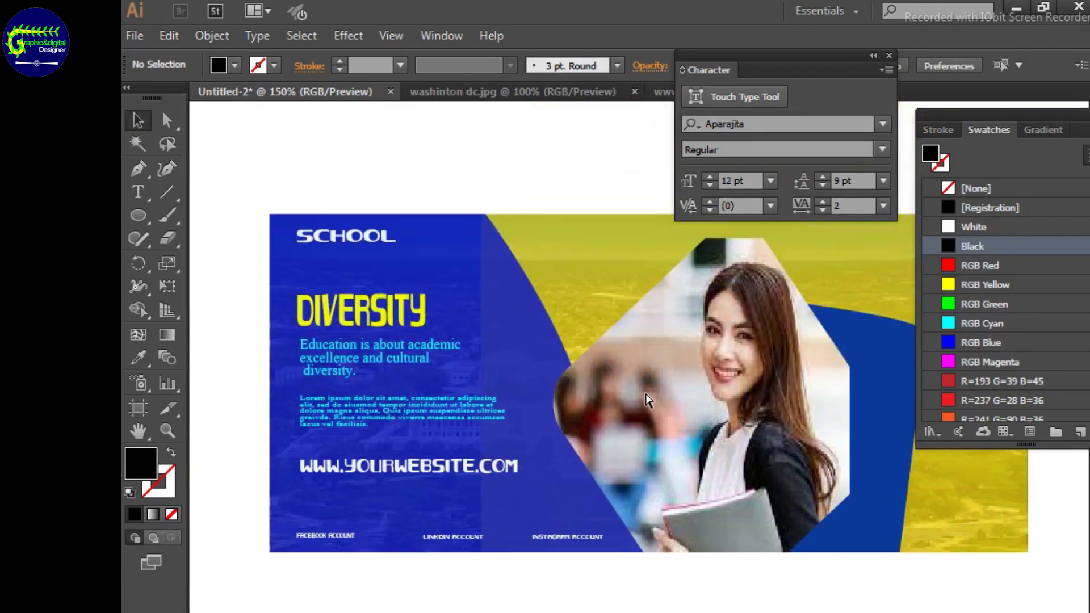
pyautogui.hotkey('ctrl', '+')
pyautogui.hotkey('ctrl', '+')
pyautogui.click(139, 216)
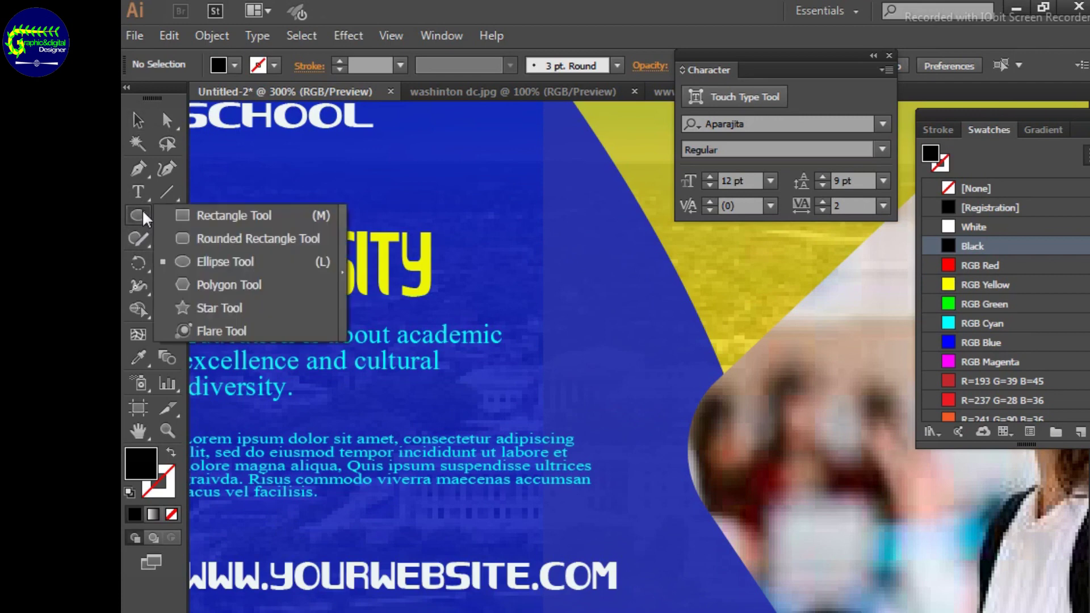
pyautogui.click(250, 239)
pyautogui.moveTo(536, 262); pyautogui.dragTo(555, 282)
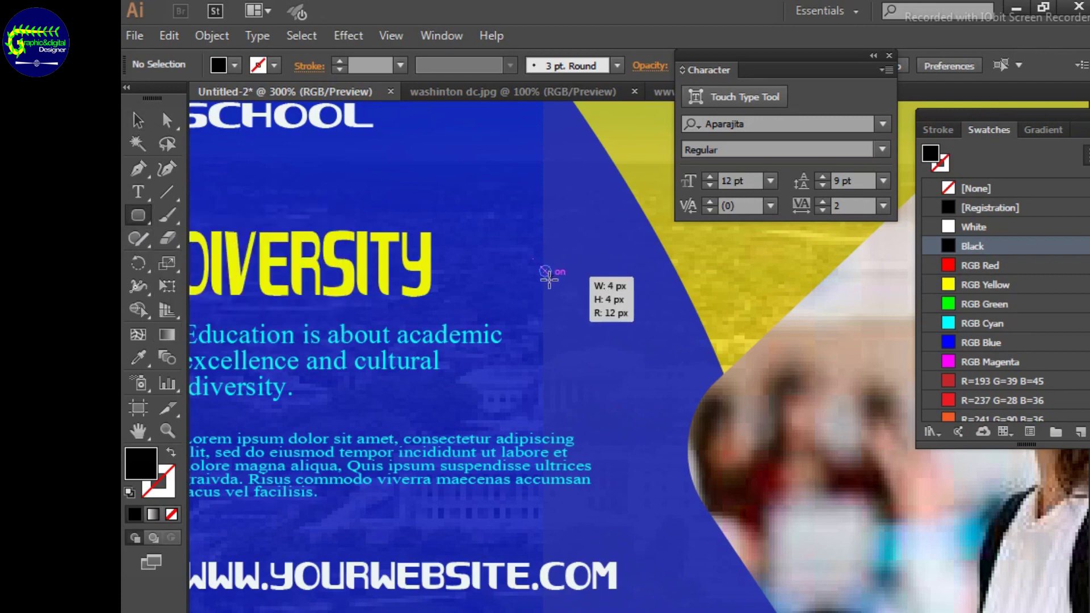
pyautogui.doubleClick(932, 155)
pyautogui.click(881, 366)
pyautogui.press('v')
# Duplicate the dot downward with Alt-drag and Ctrl+D into a column of five dots
pyautogui.click(414, 183)
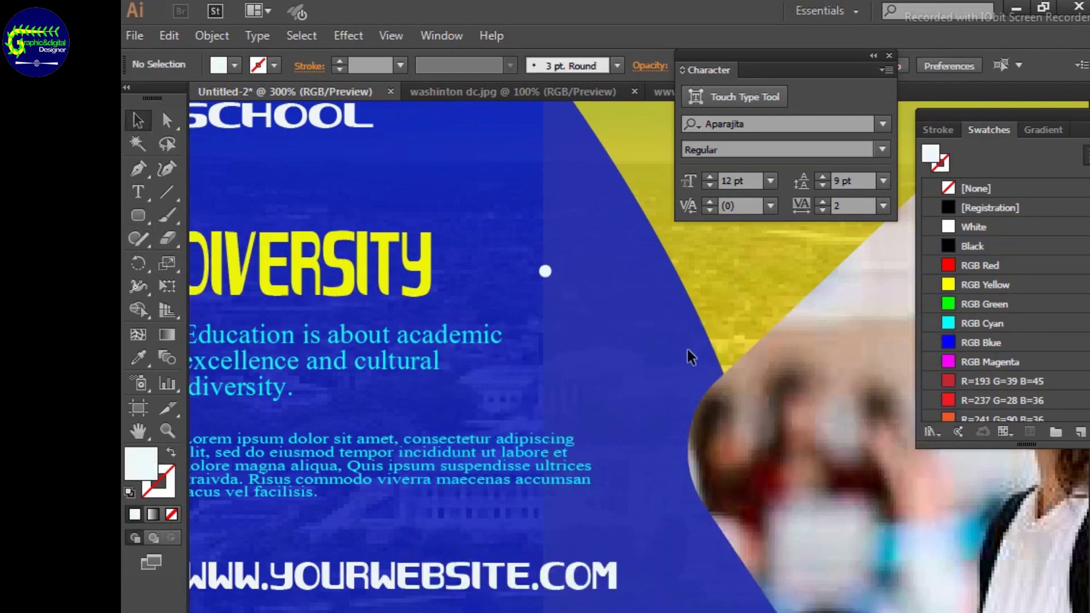
pyautogui.click(545, 272)
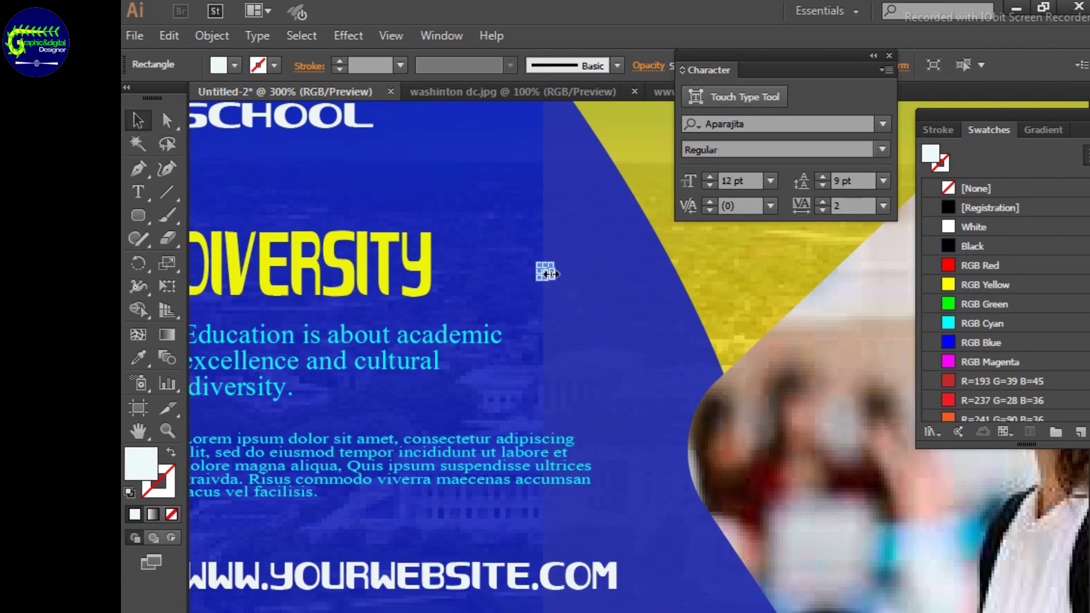
pyautogui.hotkey('ctrl', 'shift', 'a')
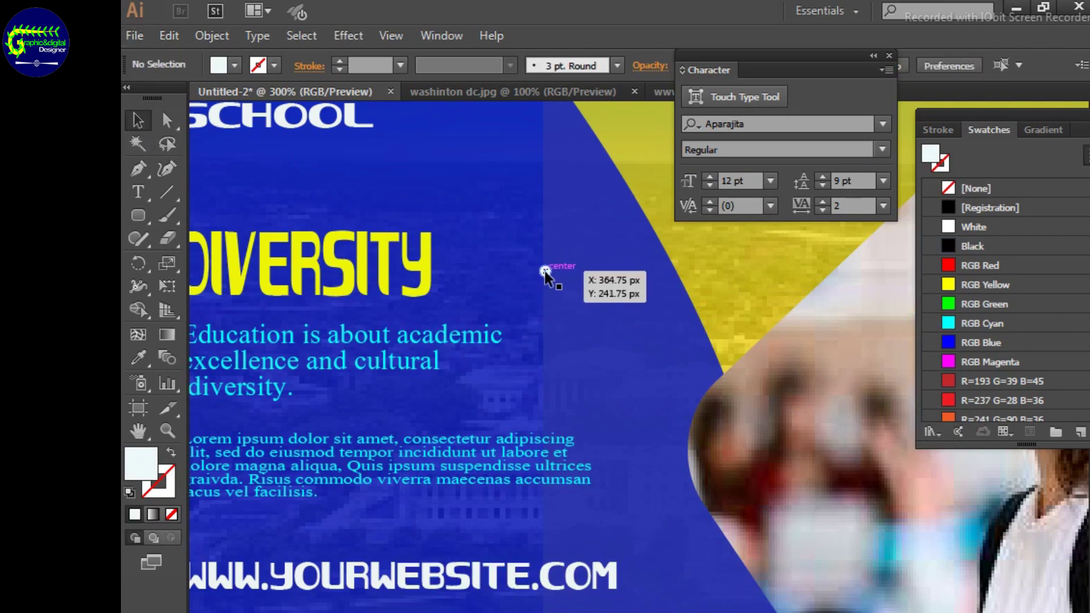
pyautogui.moveTo(545, 271); pyautogui.dragTo(545, 290)
pyautogui.hotkey('ctrl', 'd')
pyautogui.hotkey('ctrl', 'd')
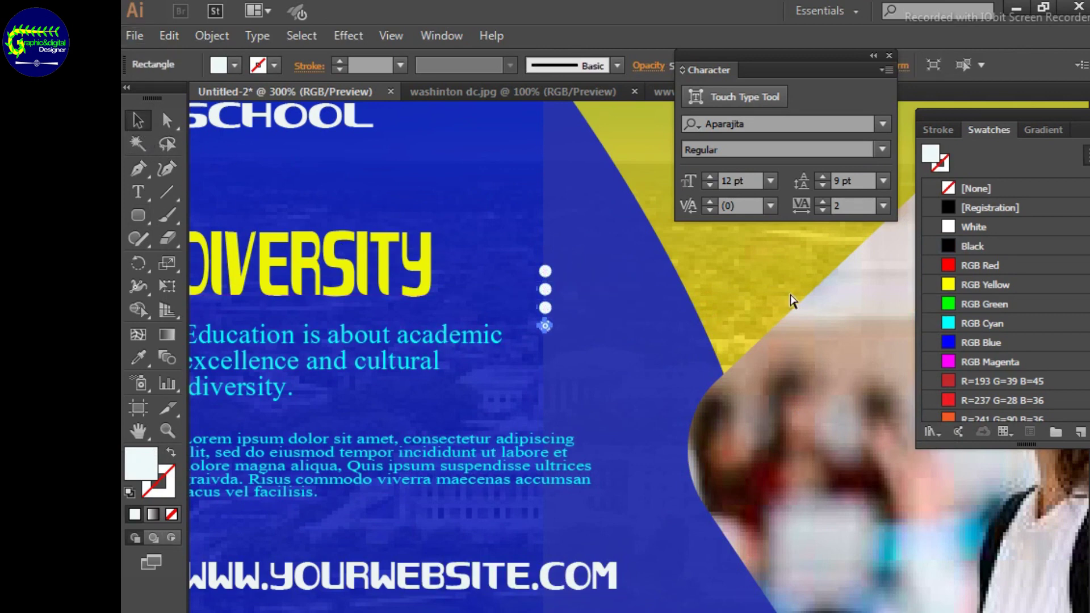
pyautogui.hotkey('ctrl', 'shift', 'b')
pyautogui.hotkey('ctrl', 'd')
# Copy the five-dot column rightward with Ctrl+D to make a six-column dot grid
pyautogui.moveTo(506, 245); pyautogui.dragTo(561, 369)
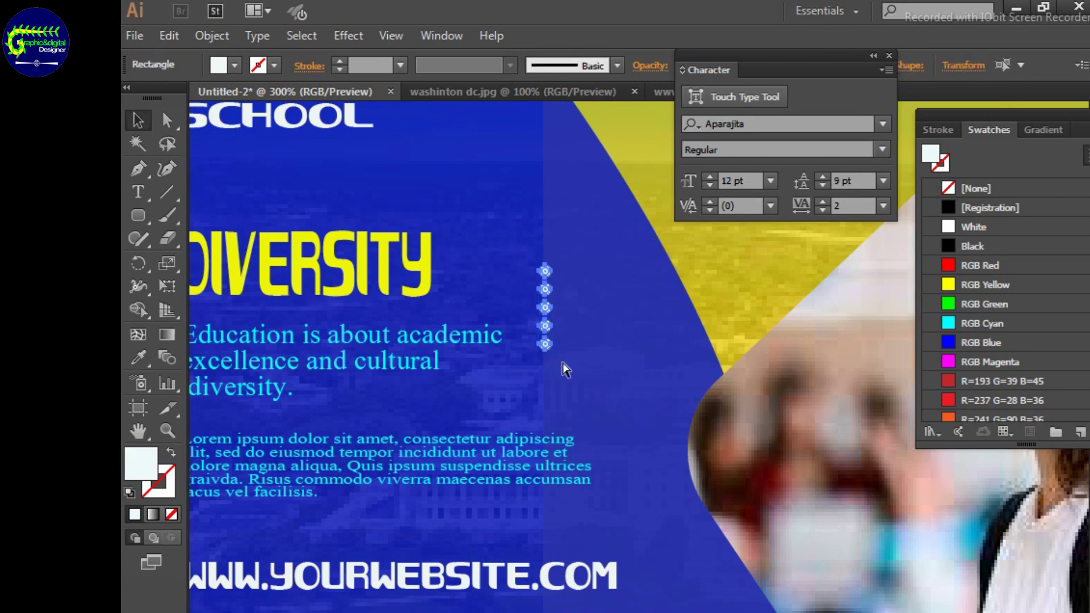
pyautogui.keyDown('alt'); pyautogui.moveTo(545, 318); pyautogui.dragTo(568, 318); pyautogui.keyUp('alt')
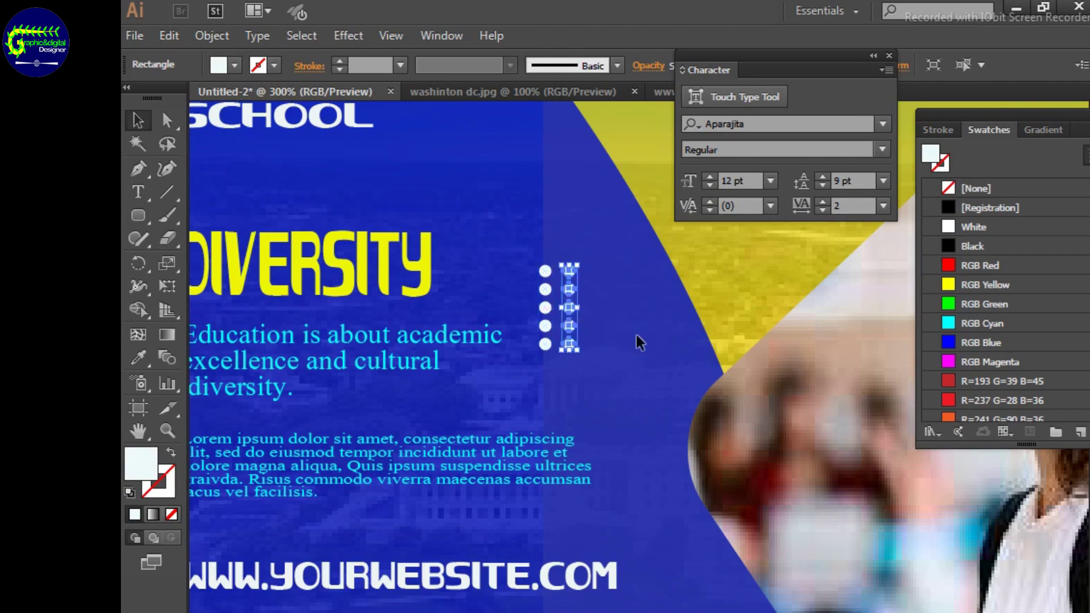
pyautogui.hotkey('ctrl', 'd')
pyautogui.hotkey('ctrl', 'd')
pyautogui.hotkey('ctrl', 'd')
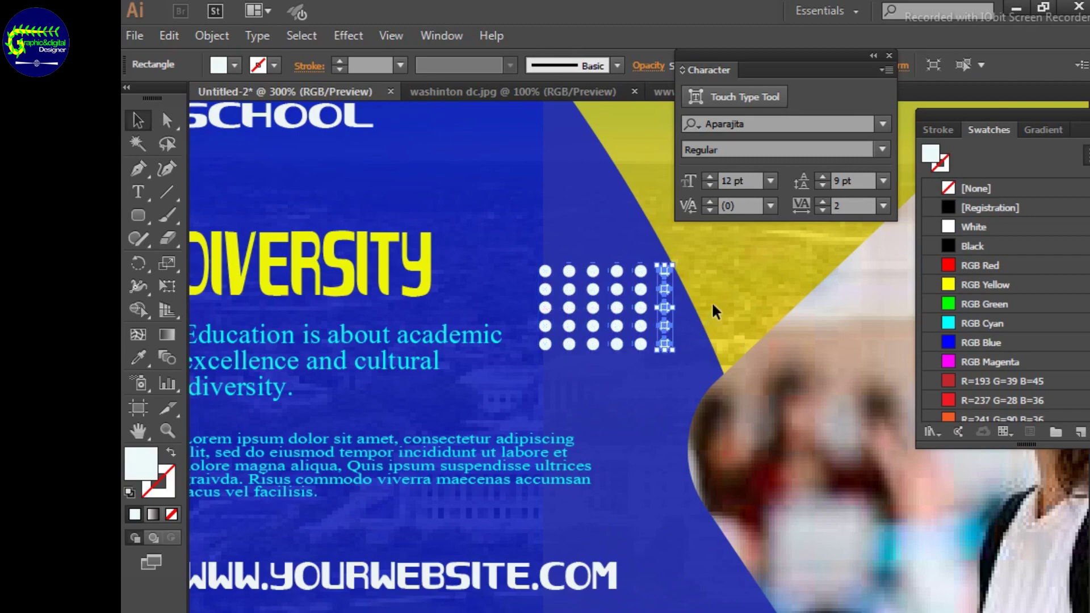
pyautogui.hotkey('ctrl', 'shift', 'a')
pyautogui.hotkey('ctrl', '-')
pyautogui.hotkey('ctrl', '-')
pyautogui.hotkey('ctrl', '+')
pyautogui.hotkey('ctrl', '+')
# Move the dot grid left and down and shrink it into a tighter block
pyautogui.moveTo(506, 239); pyautogui.dragTo(696, 369)
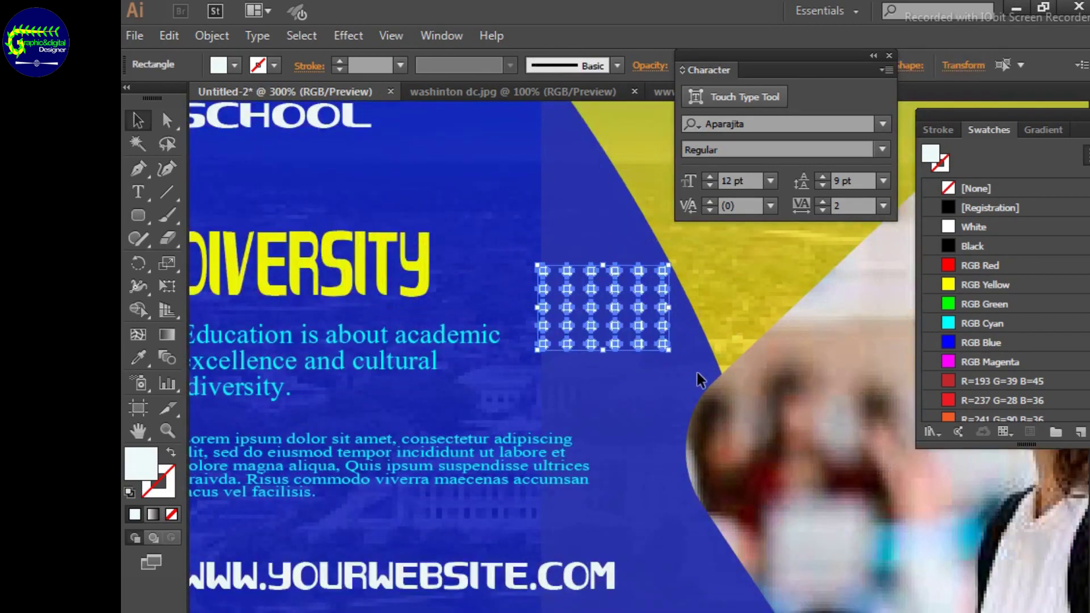
pyautogui.moveTo(665, 274)
pyautogui.mouseDown()
pyautogui.moveTo(632, 288)
pyautogui.moveTo(666, 301)
pyautogui.moveTo(605, 291)
pyautogui.moveTo(568, 321)
pyautogui.mouseUp()
pyautogui.click(689, 358)
pyautogui.click(549, 308)
pyautogui.click(682, 349)
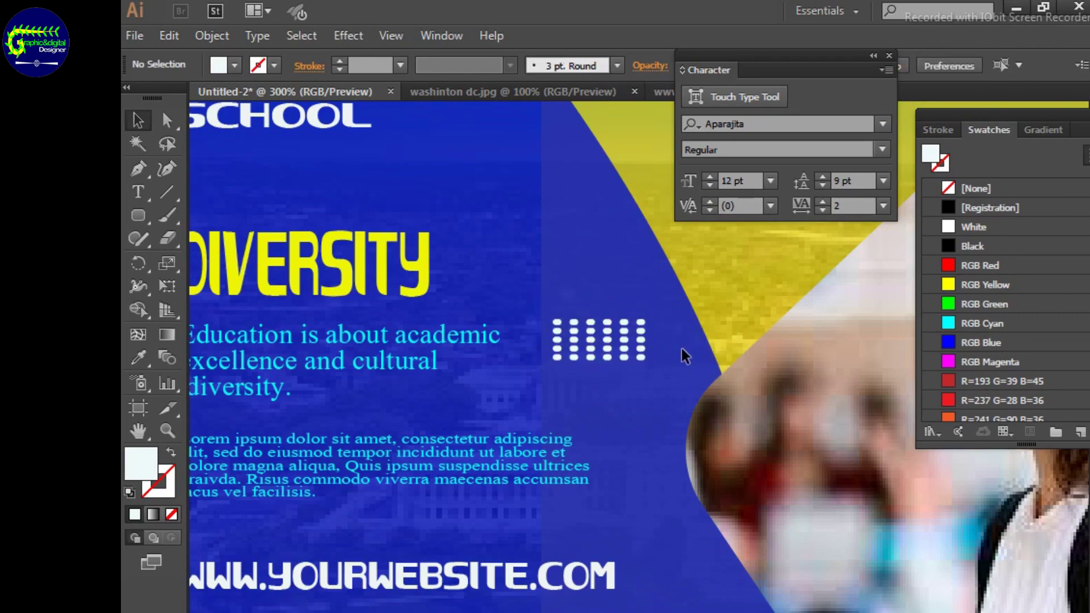
pyautogui.moveTo(682, 348); pyautogui.dragTo(625, 340)
pyautogui.click(669, 349)
pyautogui.moveTo(699, 377); pyautogui.dragTo(555, 310)
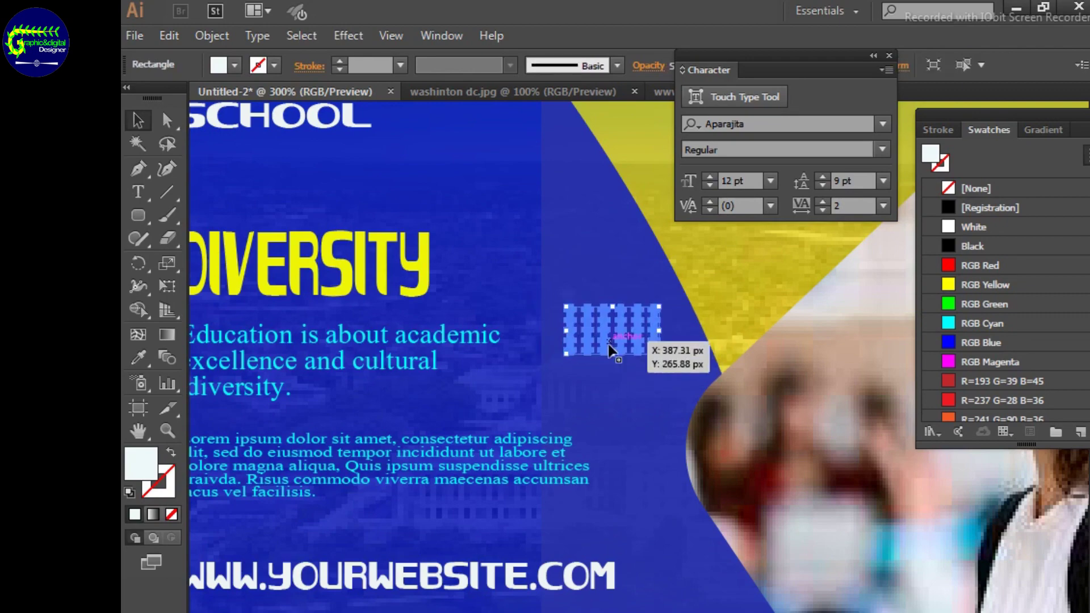
# Copy the dot grid over to the blue shape on the right
pyautogui.hotkey('ctrl', '-')
pyautogui.moveTo(701, 398); pyautogui.dragTo(539, 397)
pyautogui.moveTo(420, 289)
pyautogui.mouseDown()
pyautogui.moveTo(802, 351)
pyautogui.moveTo(798, 301)
pyautogui.mouseUp()
# Place dot-grid copies below the website URL and near the SCHOOL heading
pyautogui.click(829, 455)
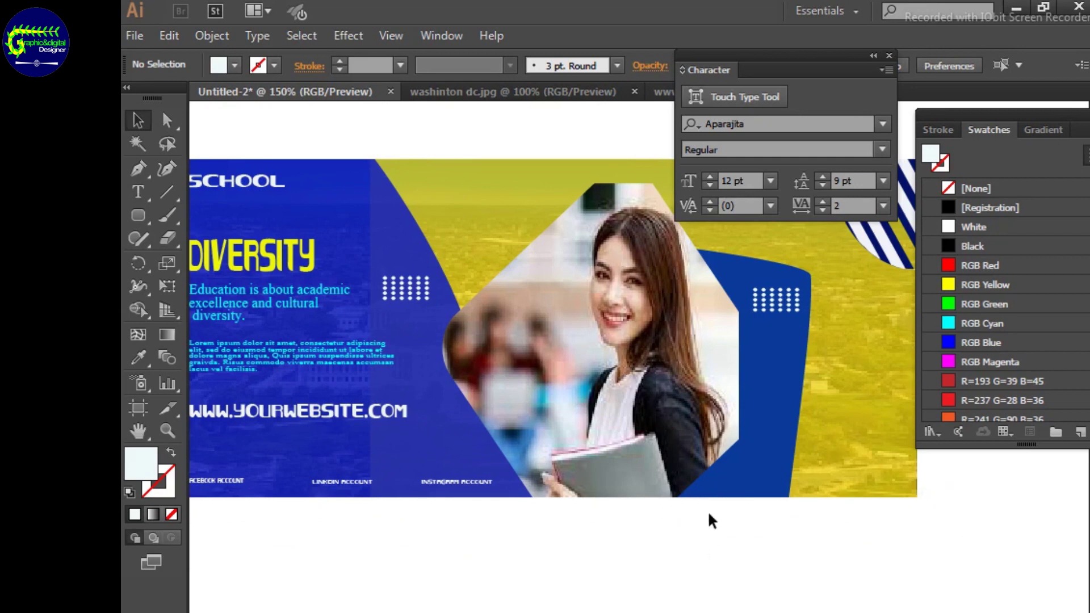
pyautogui.moveTo(413, 301)
pyautogui.mouseDown()
pyautogui.moveTo(445, 441)
pyautogui.moveTo(323, 207)
pyautogui.mouseUp()
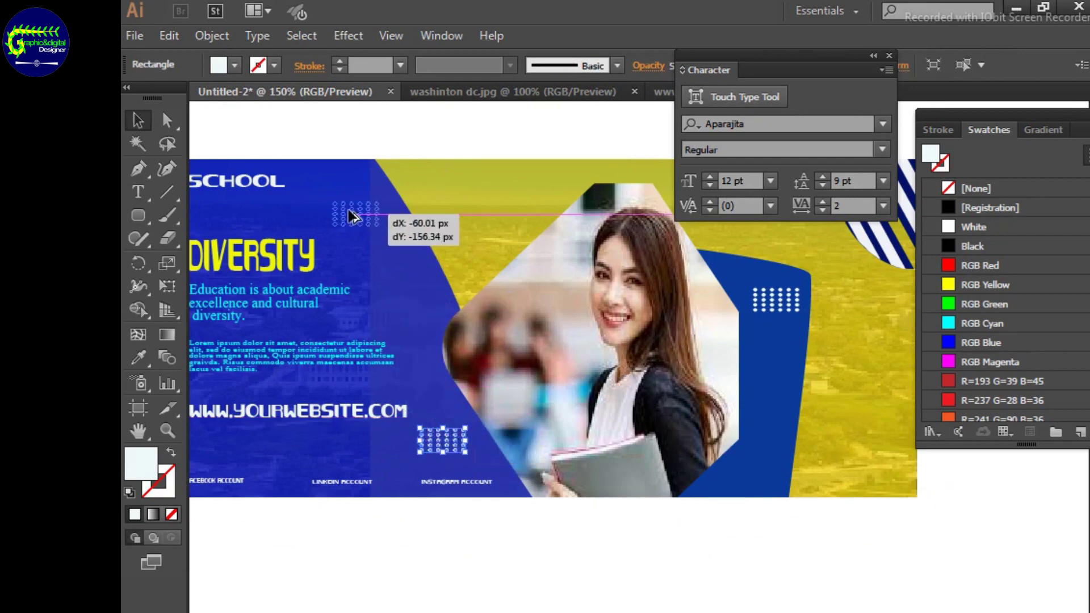
pyautogui.click(365, 238)
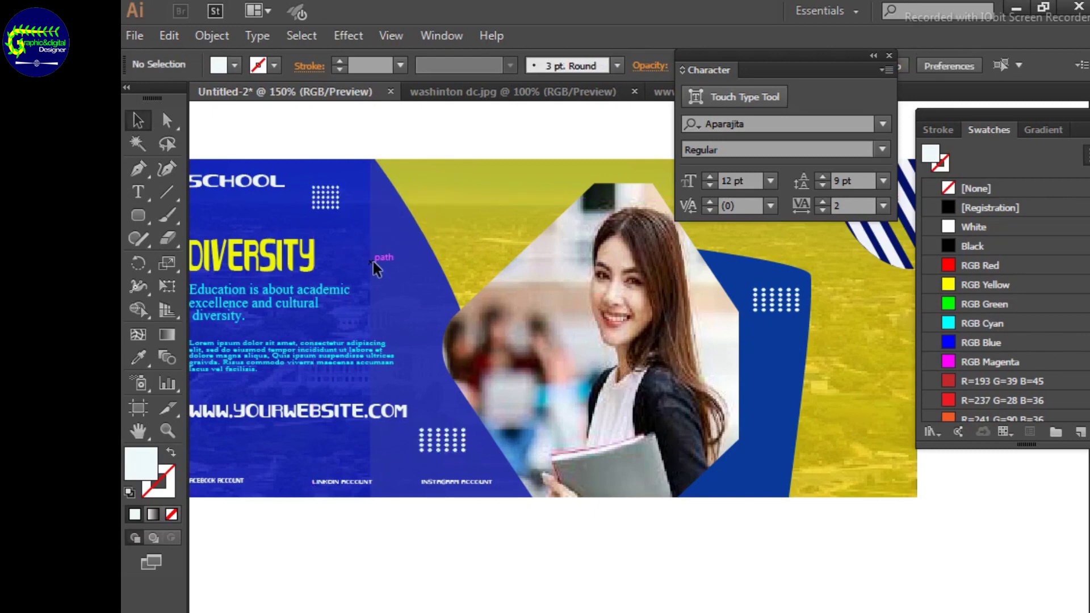
# Zoom and pan around the banner to check the dot grids, moving the type panel aside
pyautogui.hotkey('ctrl', '0')
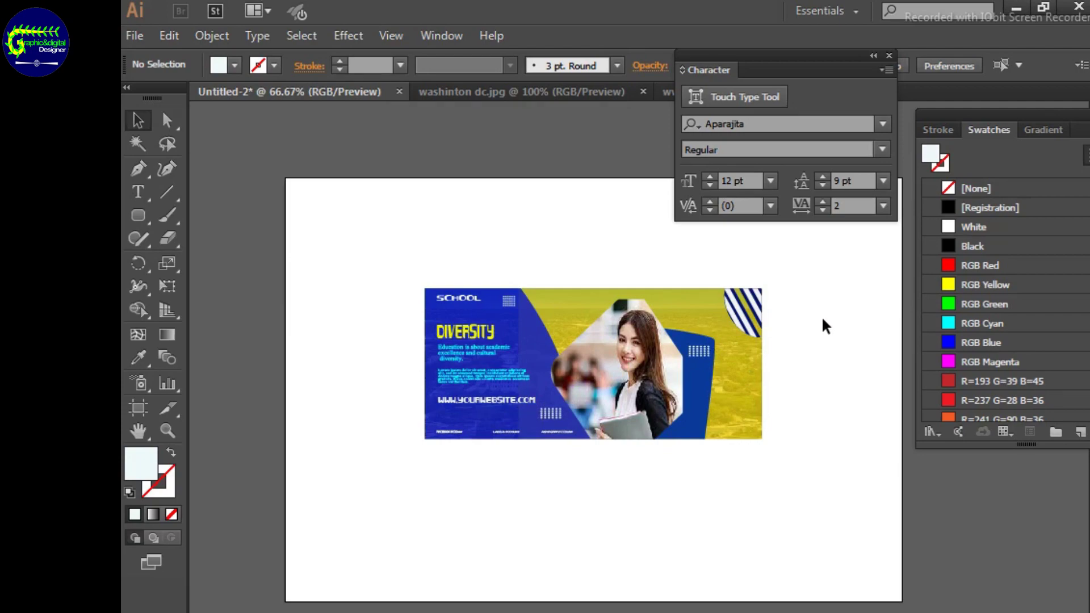
pyautogui.hotkey('ctrl', '+')
pyautogui.hotkey('ctrl', '+')
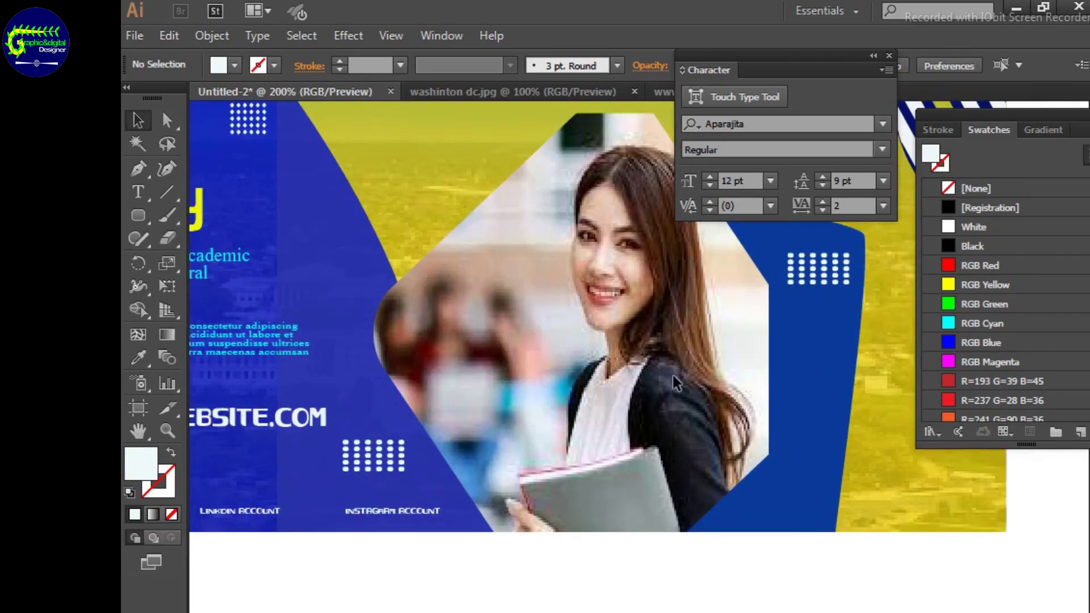
pyautogui.hotkey('ctrl', '+')
pyautogui.moveTo(706, 451); pyautogui.dragTo(934, 447)
pyautogui.moveTo(805, 61); pyautogui.dragTo(1012, 40)
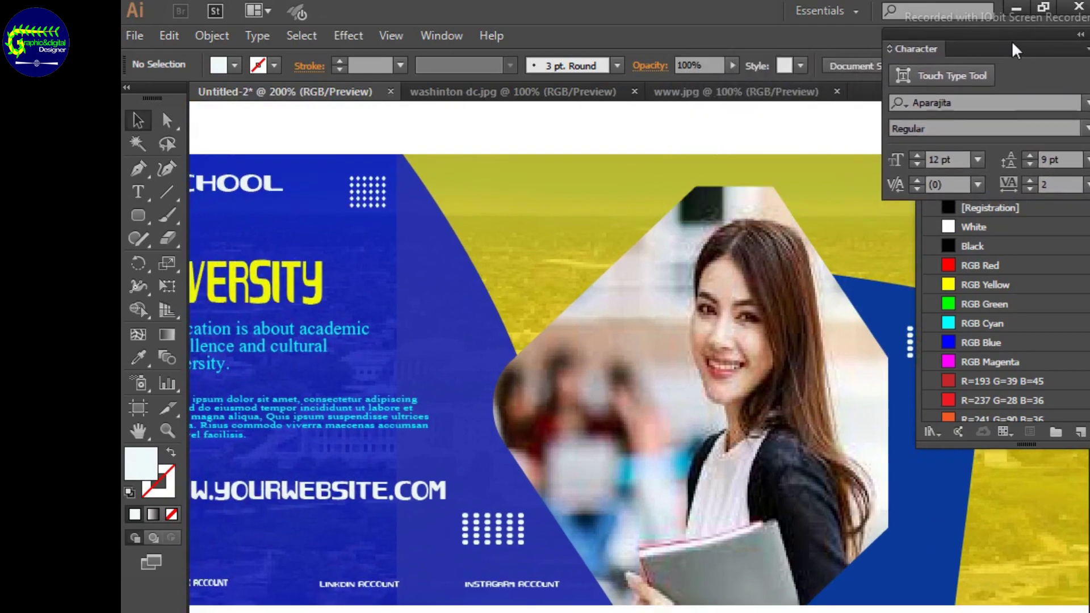
pyautogui.hotkey('ctrl', '0')
pyautogui.hotkey('ctrl', '+')
pyautogui.hotkey('ctrl', '+')
# Select the whole banner and lock it via Object > Lock > Selection, then zoom in
pyautogui.hotkey('ctrl', '-')
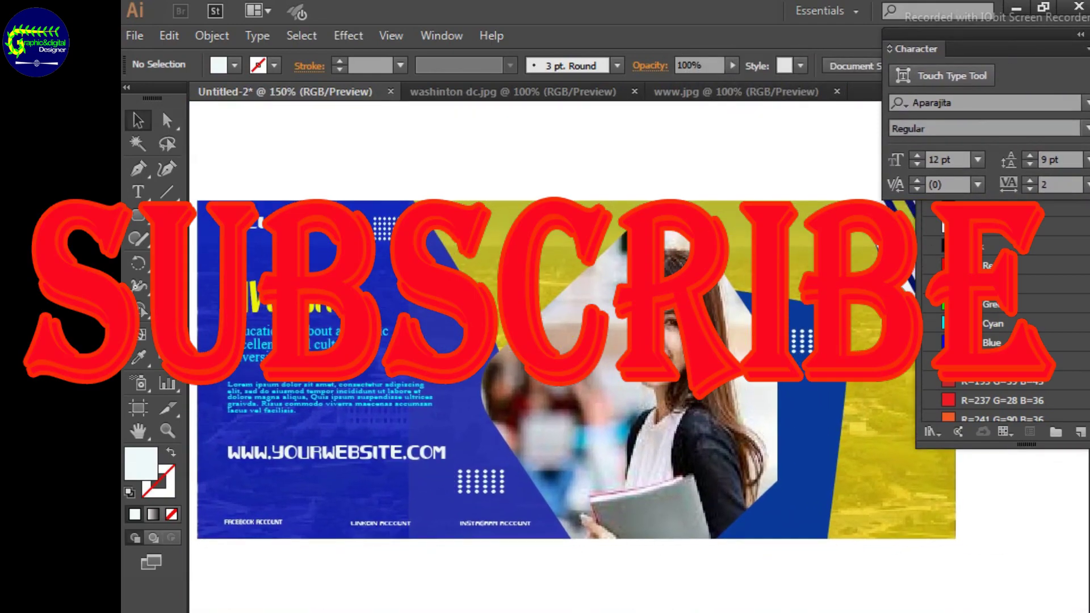
pyautogui.hotkey('ctrl', '-')
pyautogui.click(511, 431)
pyautogui.click(211, 36)
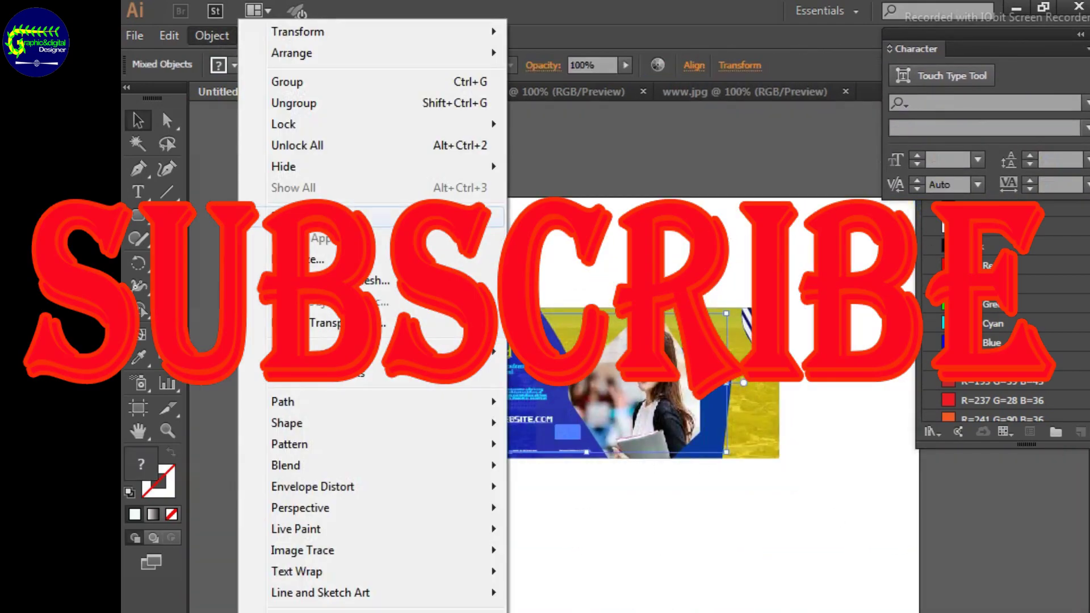
pyautogui.click(553, 121)
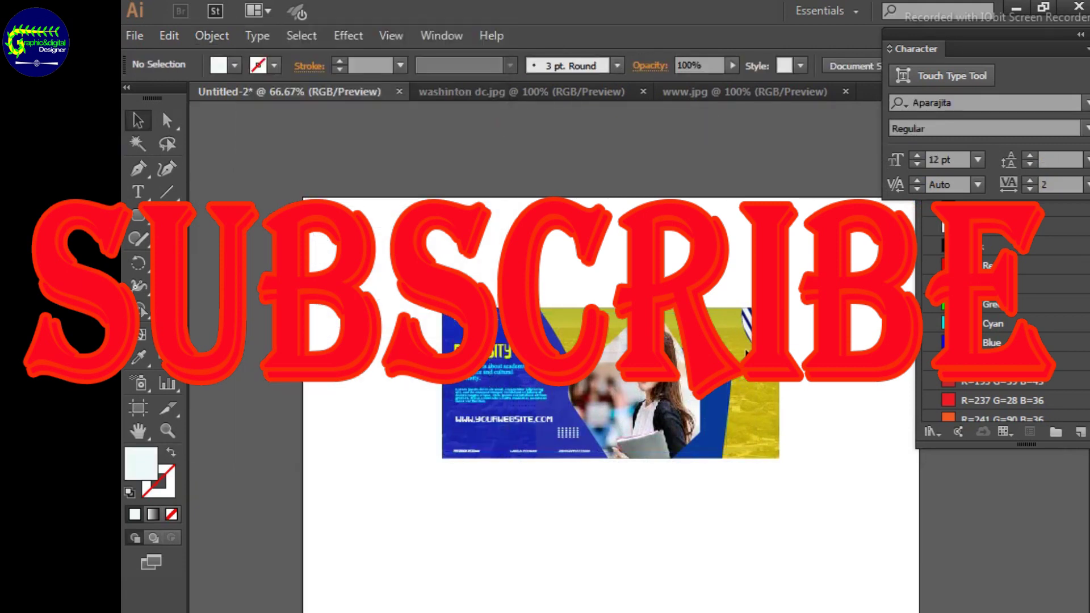
pyautogui.hotkey('ctrl', '+')
pyautogui.hotkey('ctrl', '+')
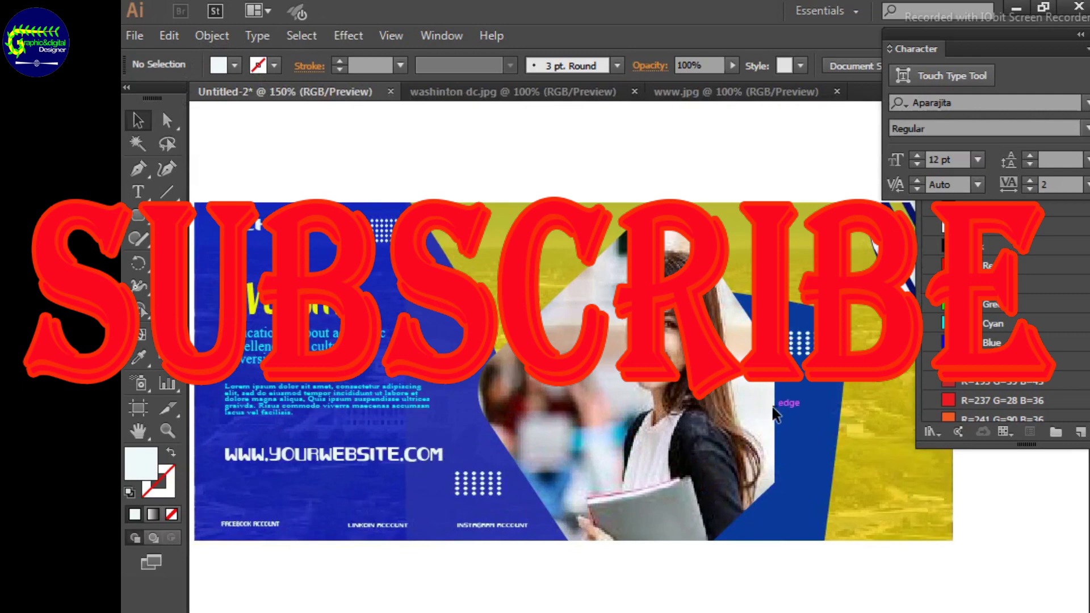